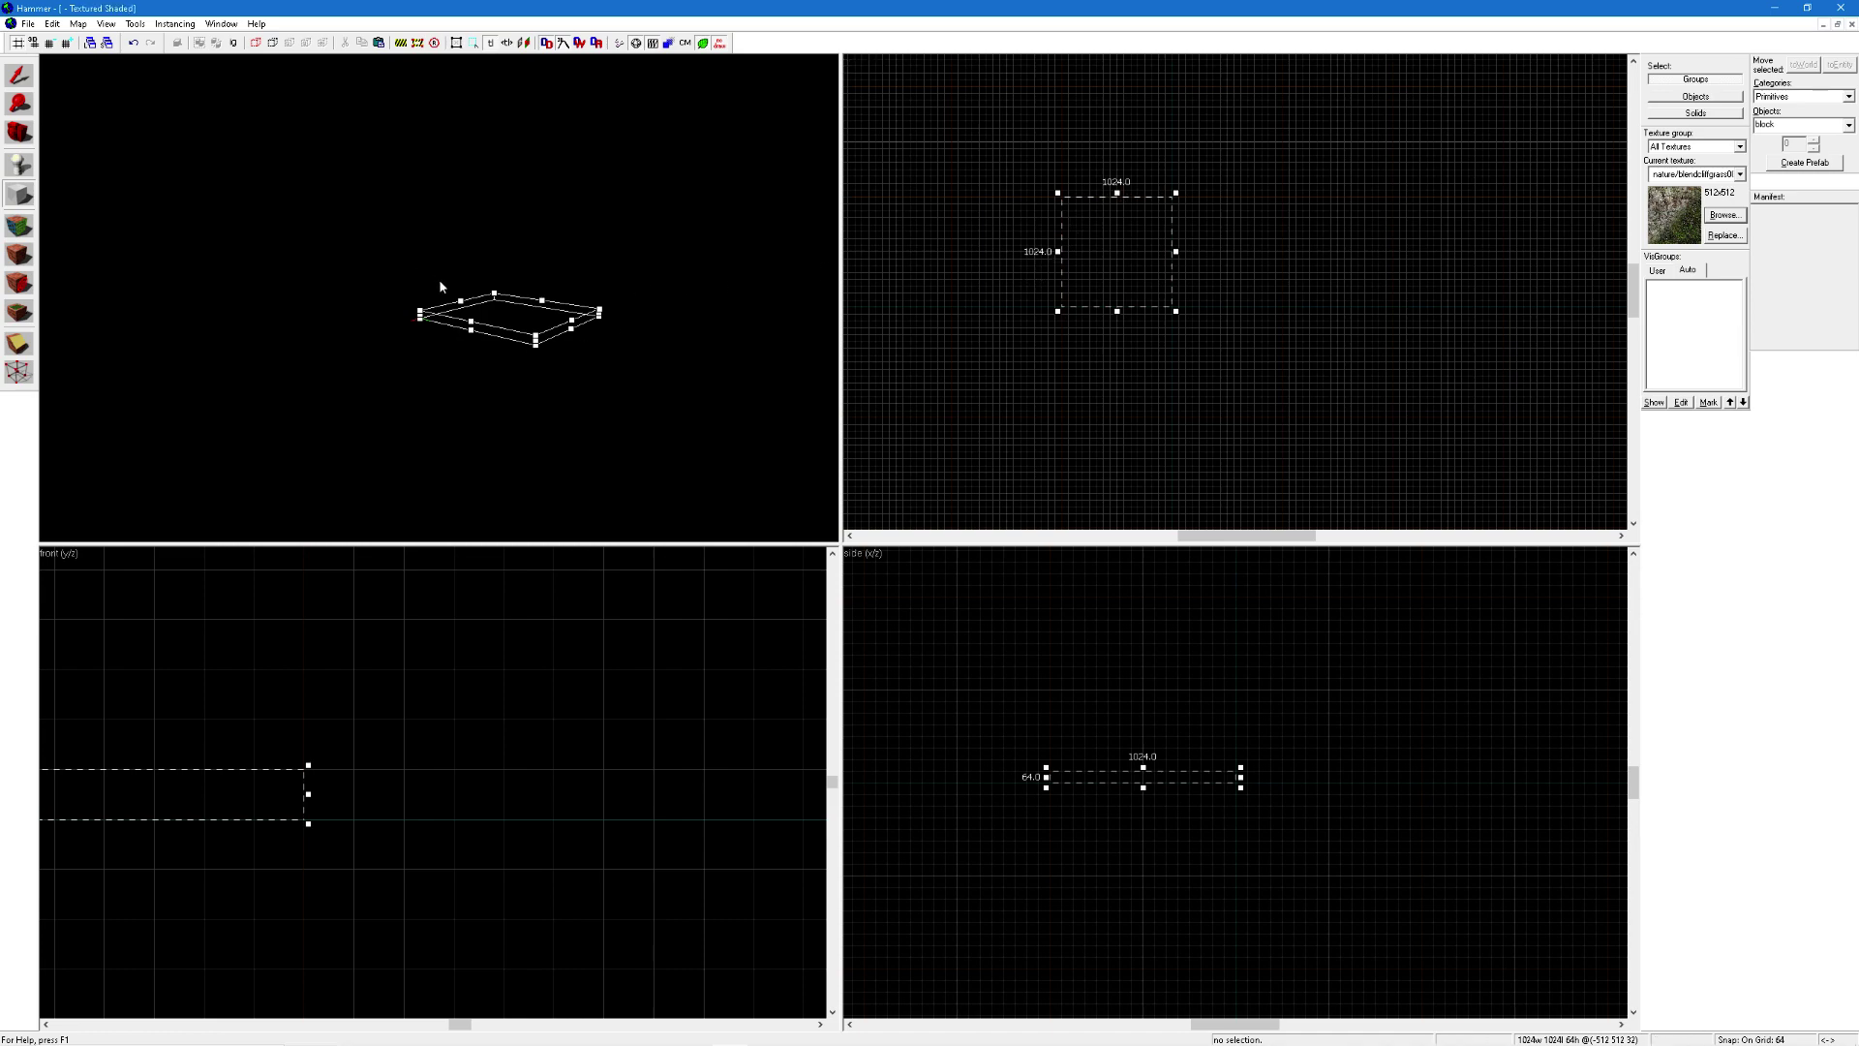
Create the 1024 × 1024 × 64 block and apply the tools/toolsnodraw texture to all its faces.
{"action": "key", "text": "Return"}
{"action": "left_click", "coordinate": [1728, 216]}
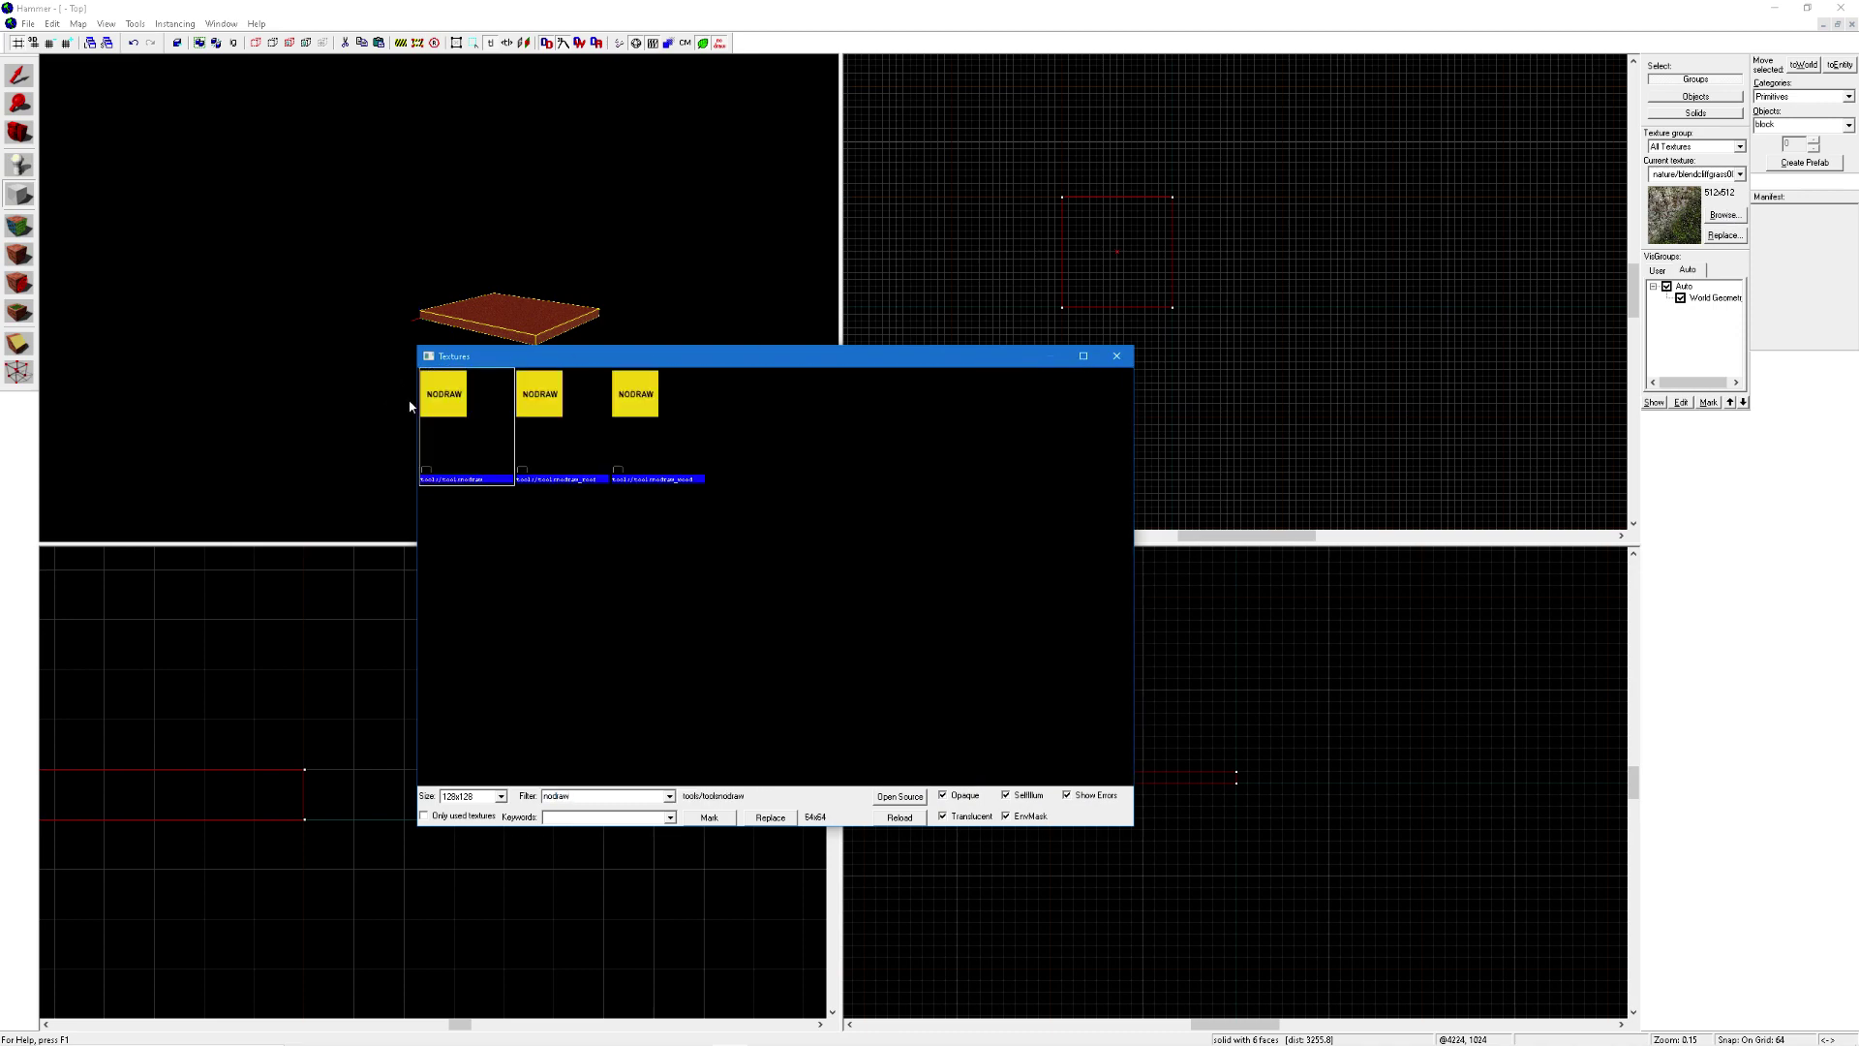
{"action": "double_click", "coordinate": [457, 411]}
{"action": "left_click", "coordinate": [20, 254]}
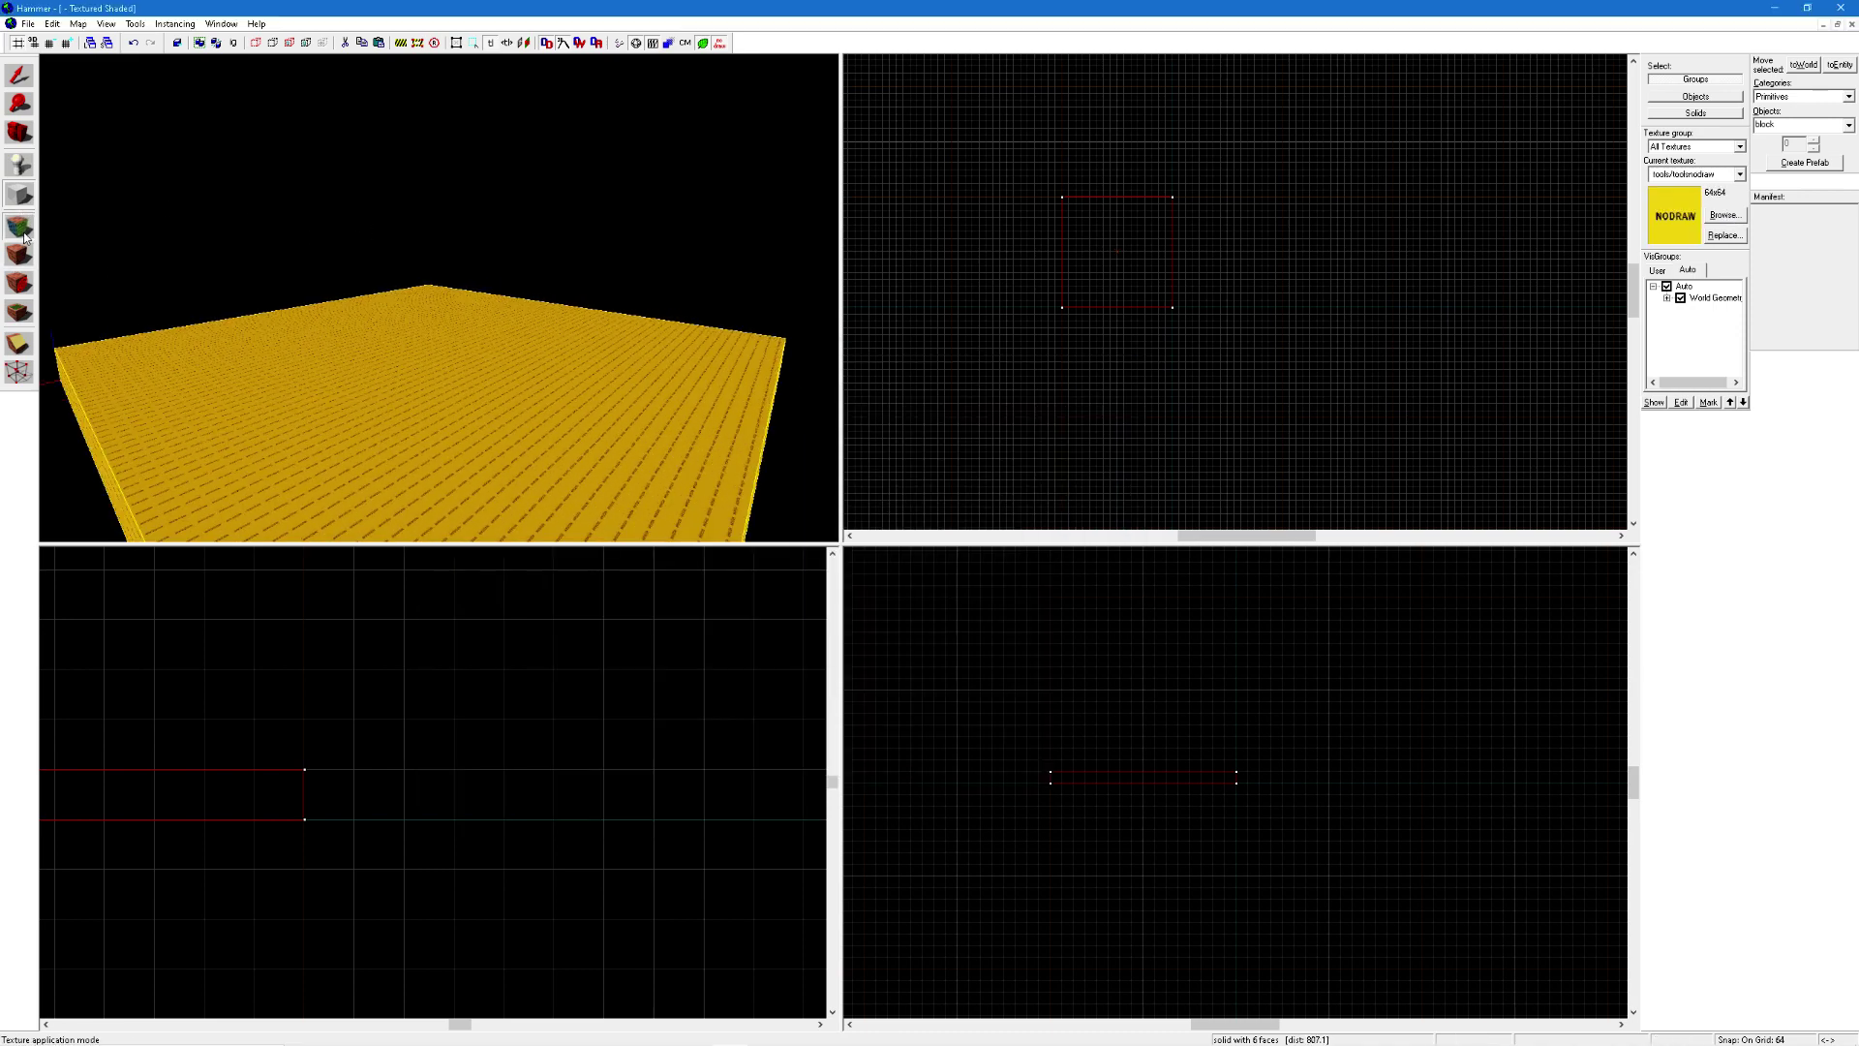
Filter the textures by "blend" and give only the block's top face the nature/blendgrassgrass001 grass blend texture.
{"action": "left_click", "coordinate": [24, 235]}
{"action": "left_click", "coordinate": [892, 576]}
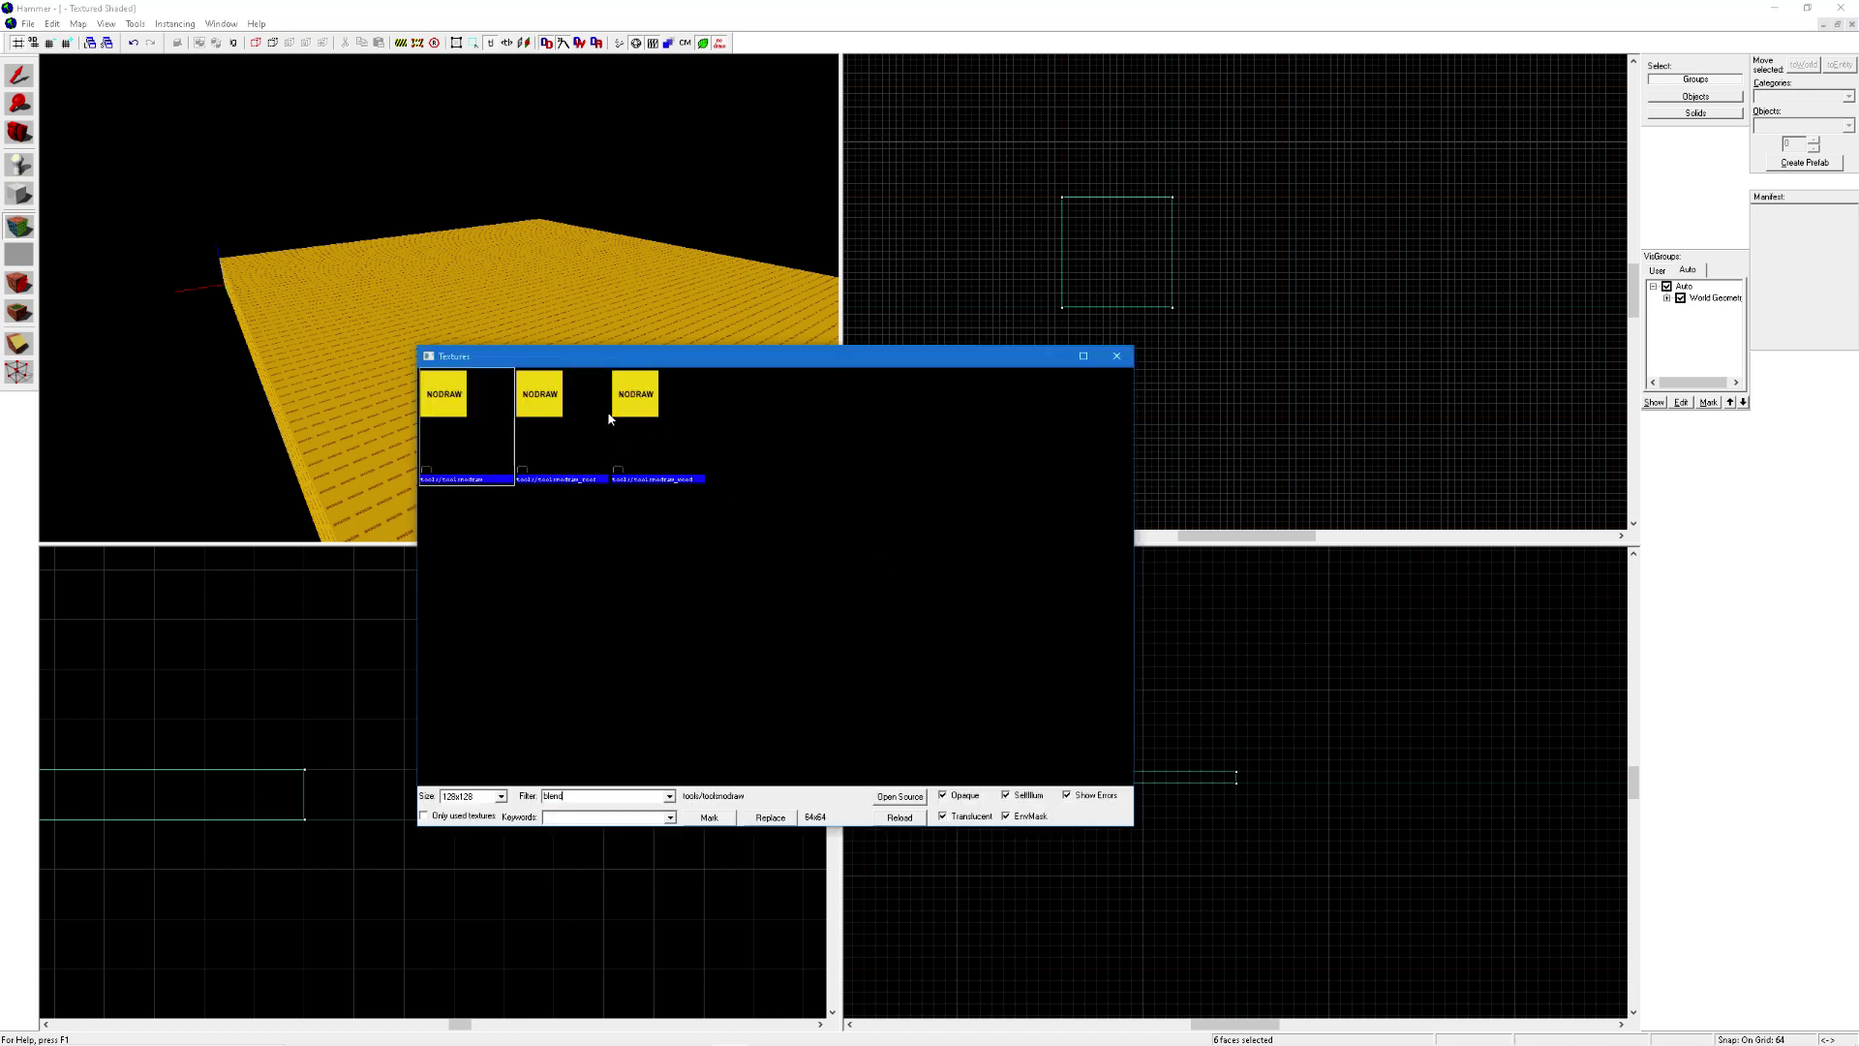
{"action": "scroll", "coordinate": [630, 517], "scroll_direction": "down", "scroll_amount": 1}
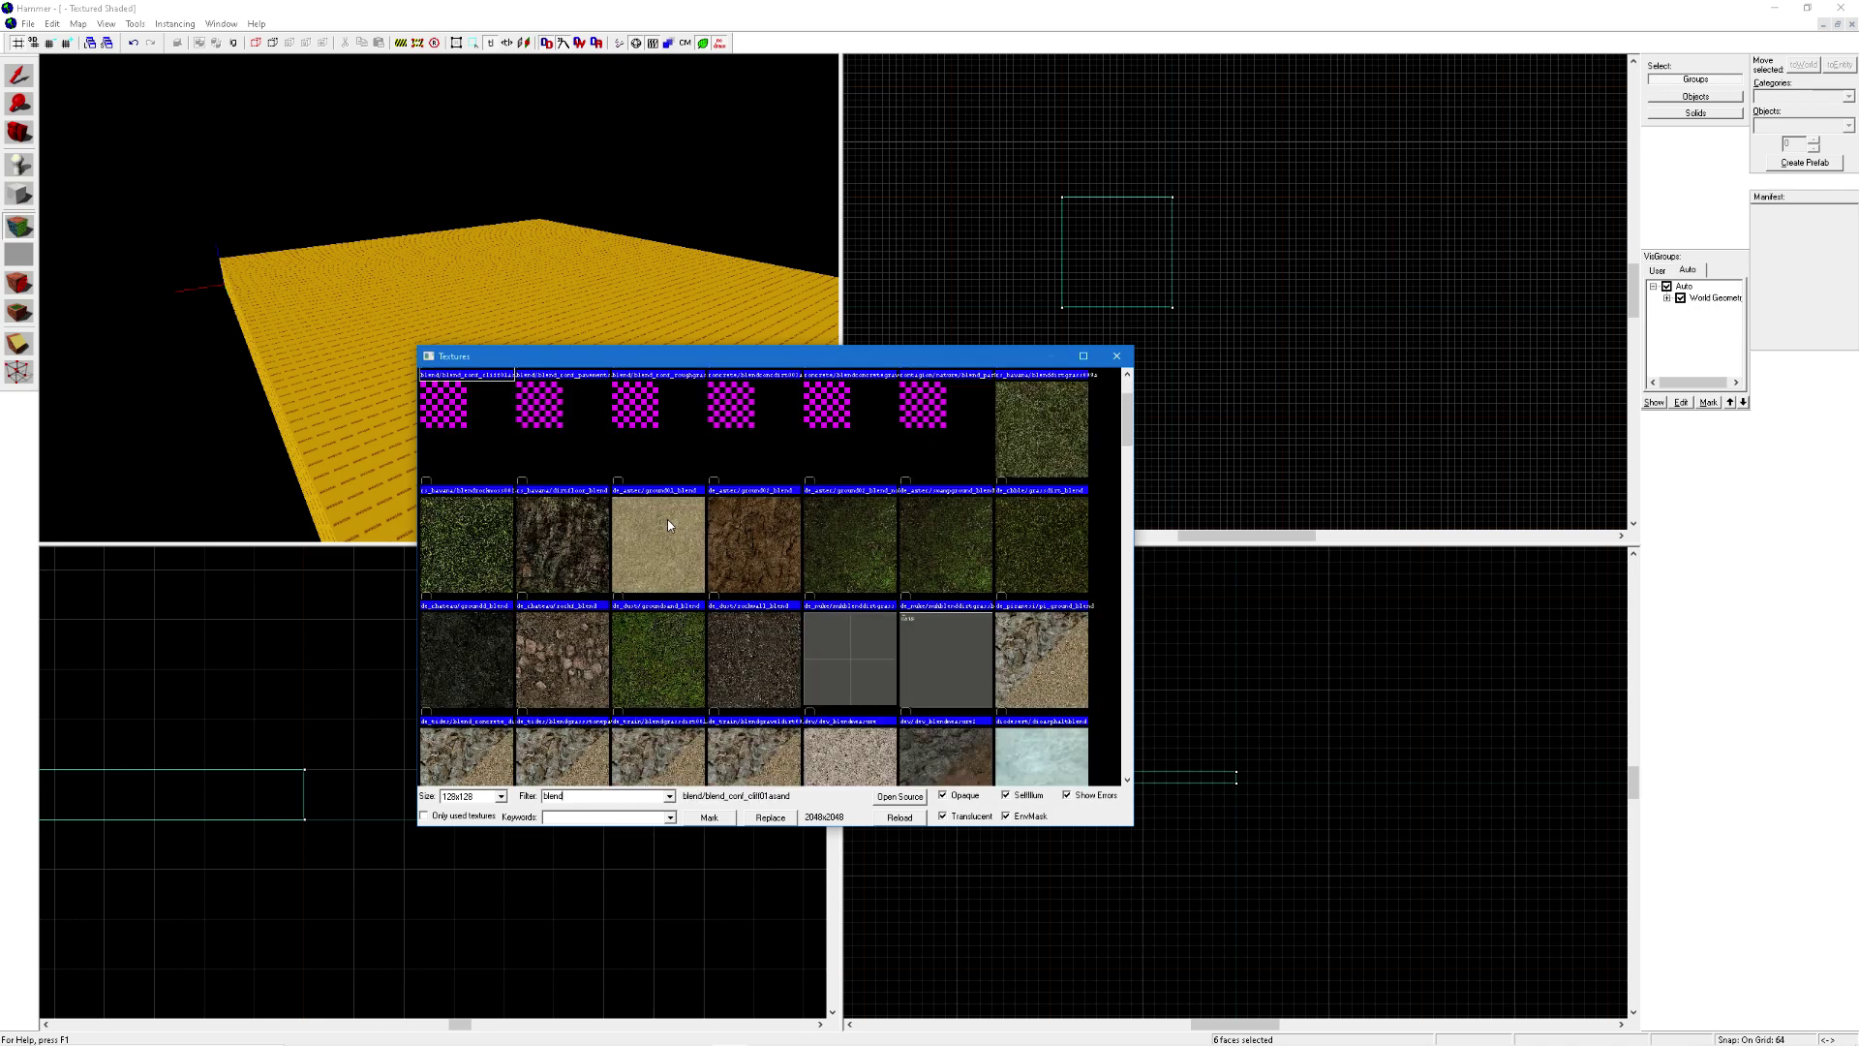
{"action": "scroll", "coordinate": [665, 515], "scroll_direction": "down", "scroll_amount": 1}
{"action": "scroll", "coordinate": [724, 642], "scroll_direction": "down", "scroll_amount": 1}
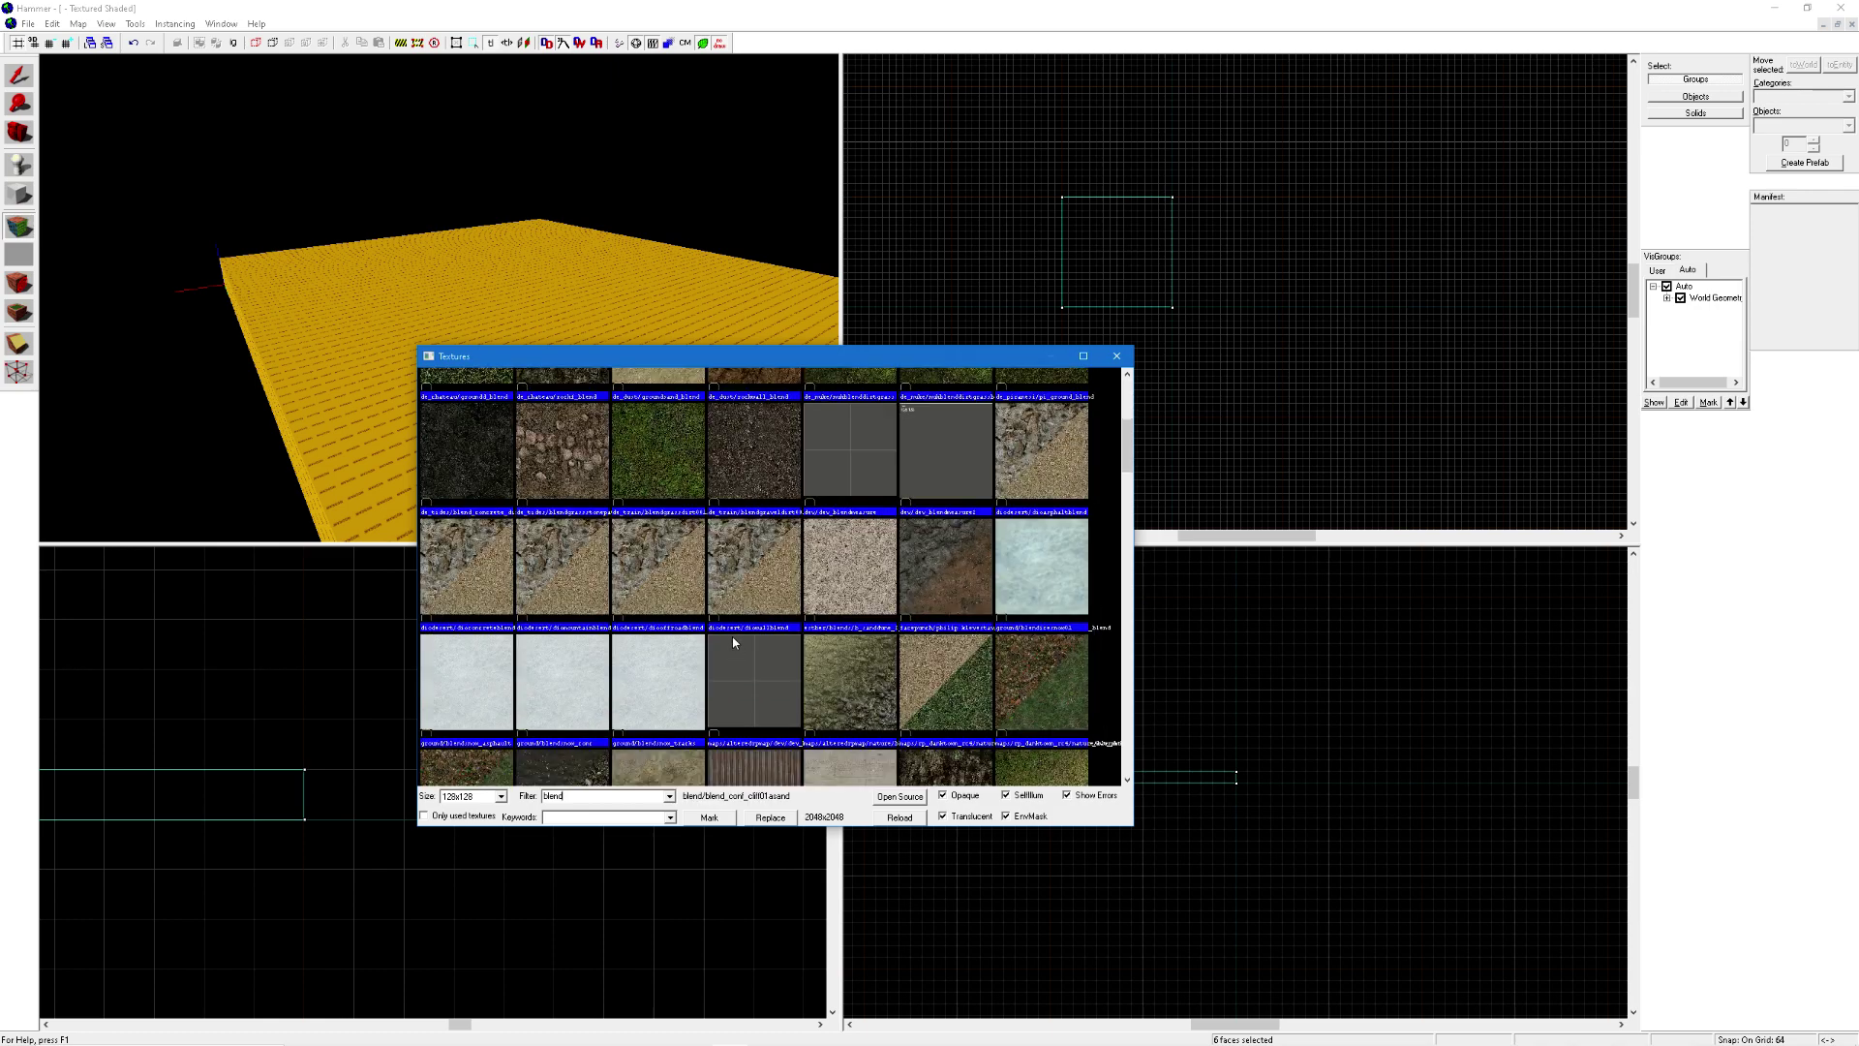
{"action": "scroll", "coordinate": [775, 647], "scroll_direction": "down", "scroll_amount": 1}
{"action": "scroll", "coordinate": [593, 661], "scroll_direction": "down", "scroll_amount": 1}
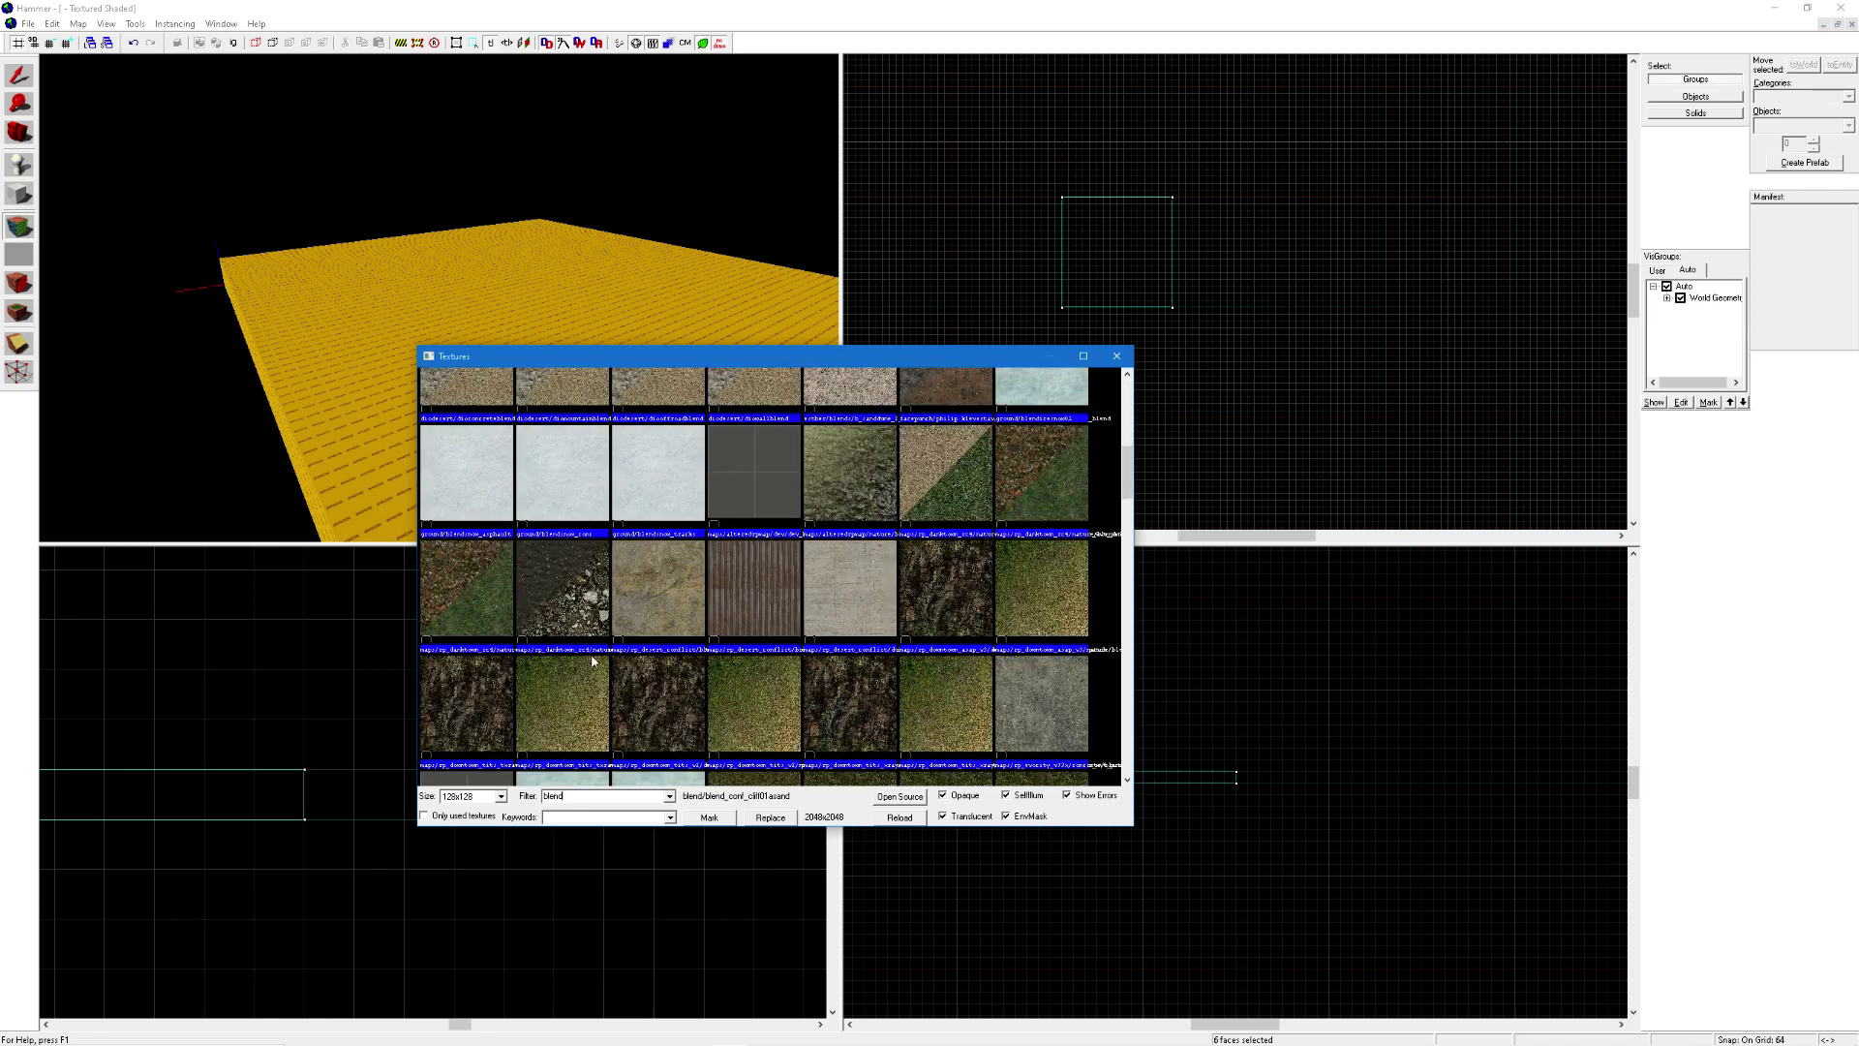
{"action": "scroll", "coordinate": [941, 619], "scroll_direction": "down", "scroll_amount": 1}
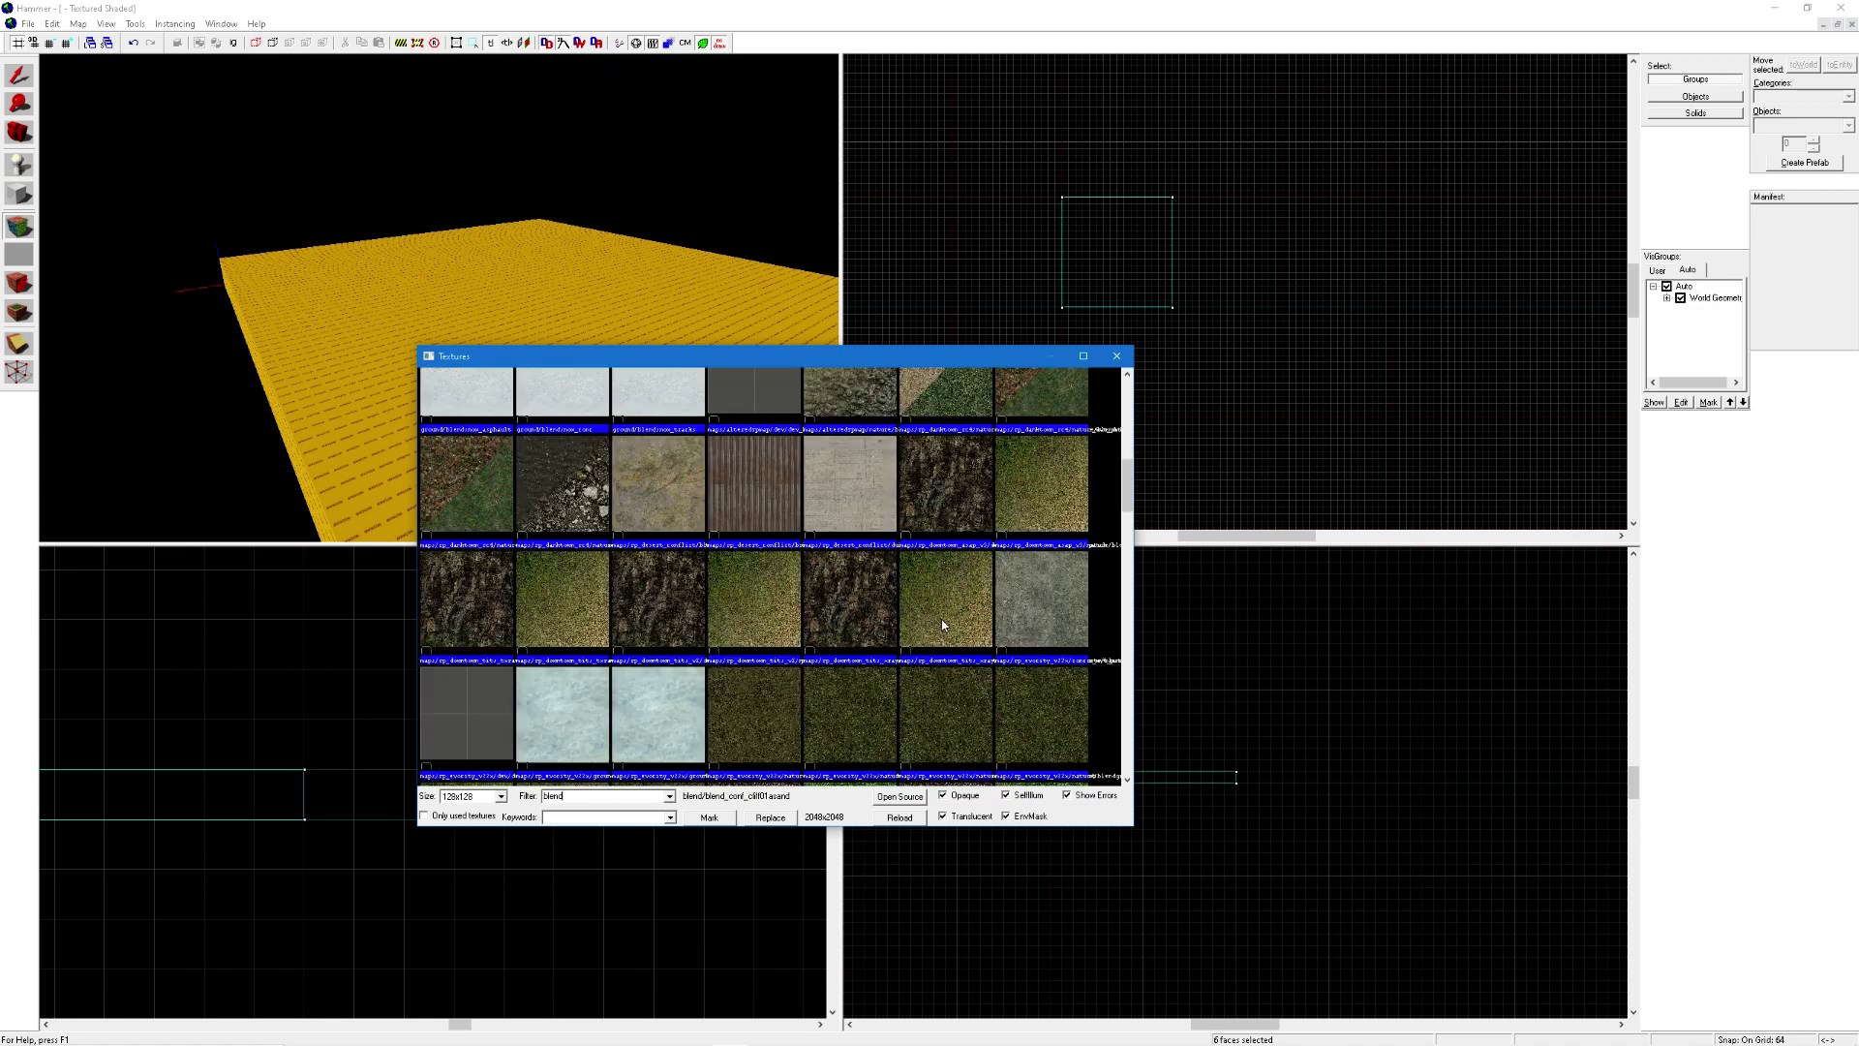
{"action": "scroll", "coordinate": [848, 634], "scroll_direction": "down", "scroll_amount": 1}
{"action": "double_click", "coordinate": [778, 489]}
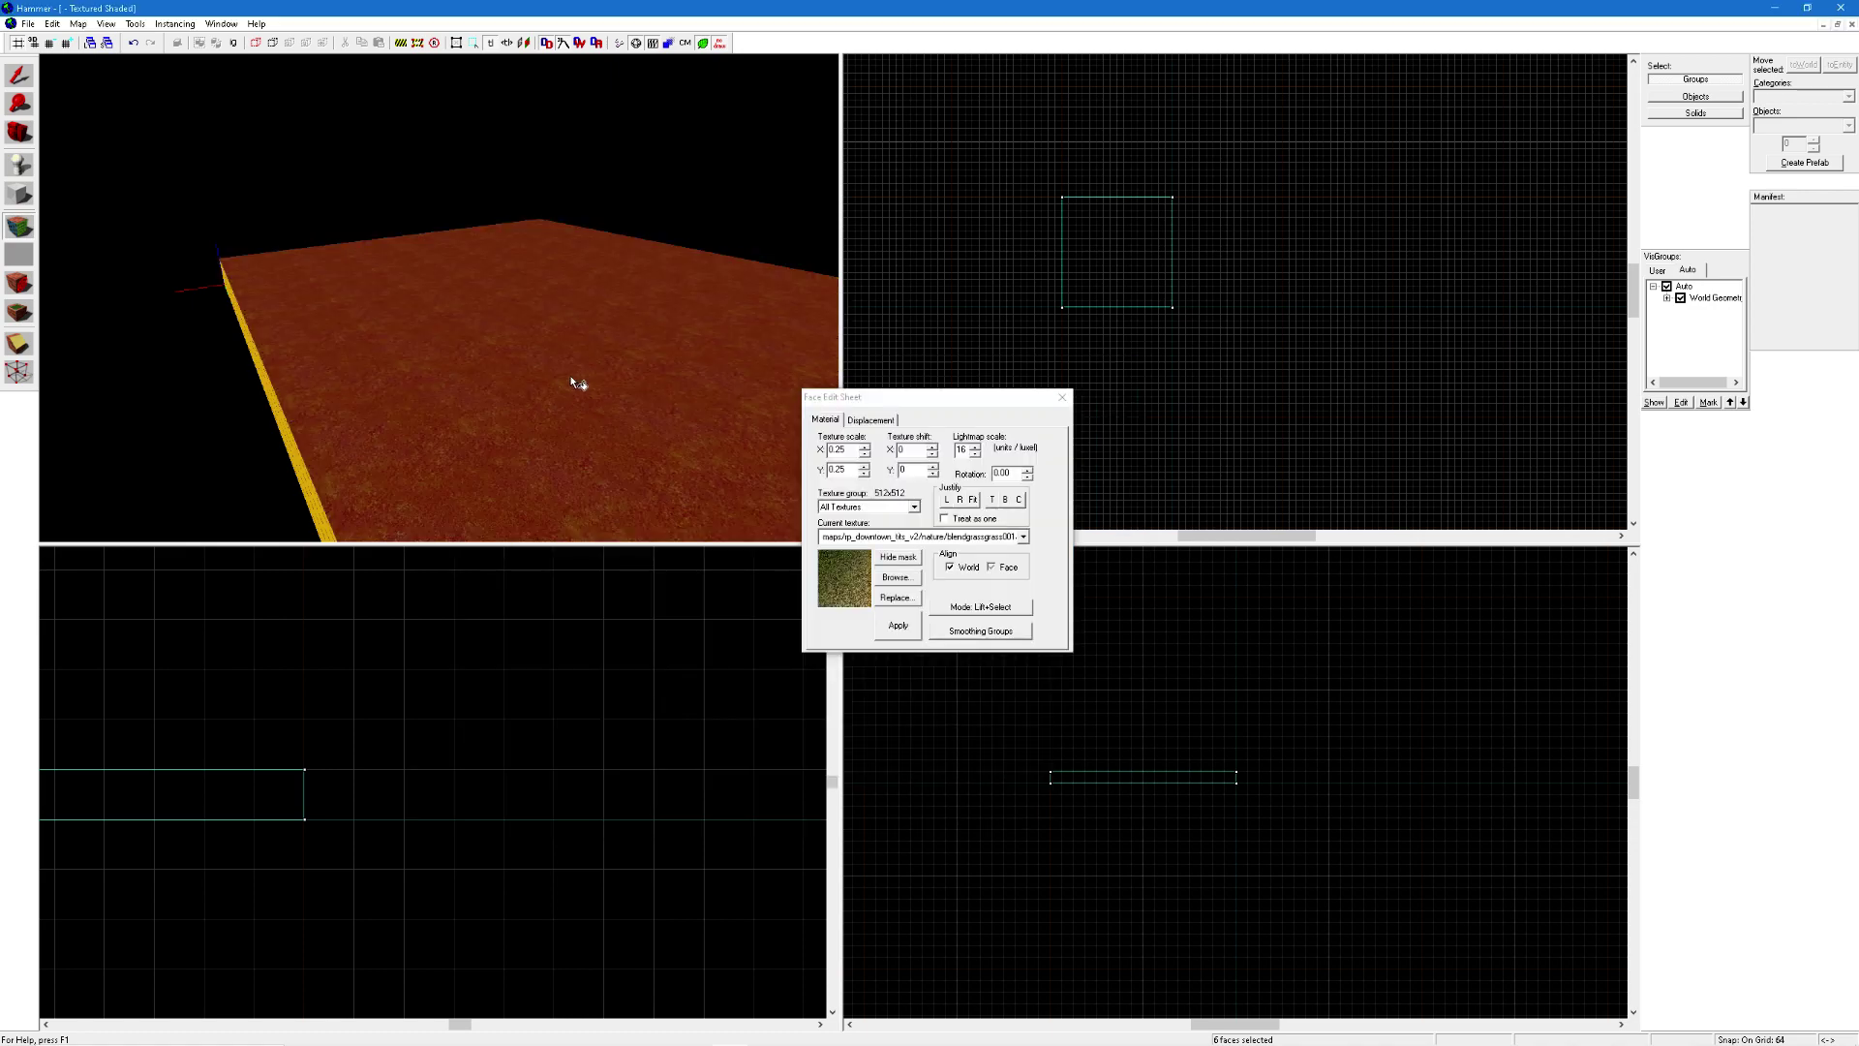
Create a power 3 displacement on the top face and set its geometry painting effect to Raise/Lower.
{"action": "left_click", "coordinate": [870, 419]}
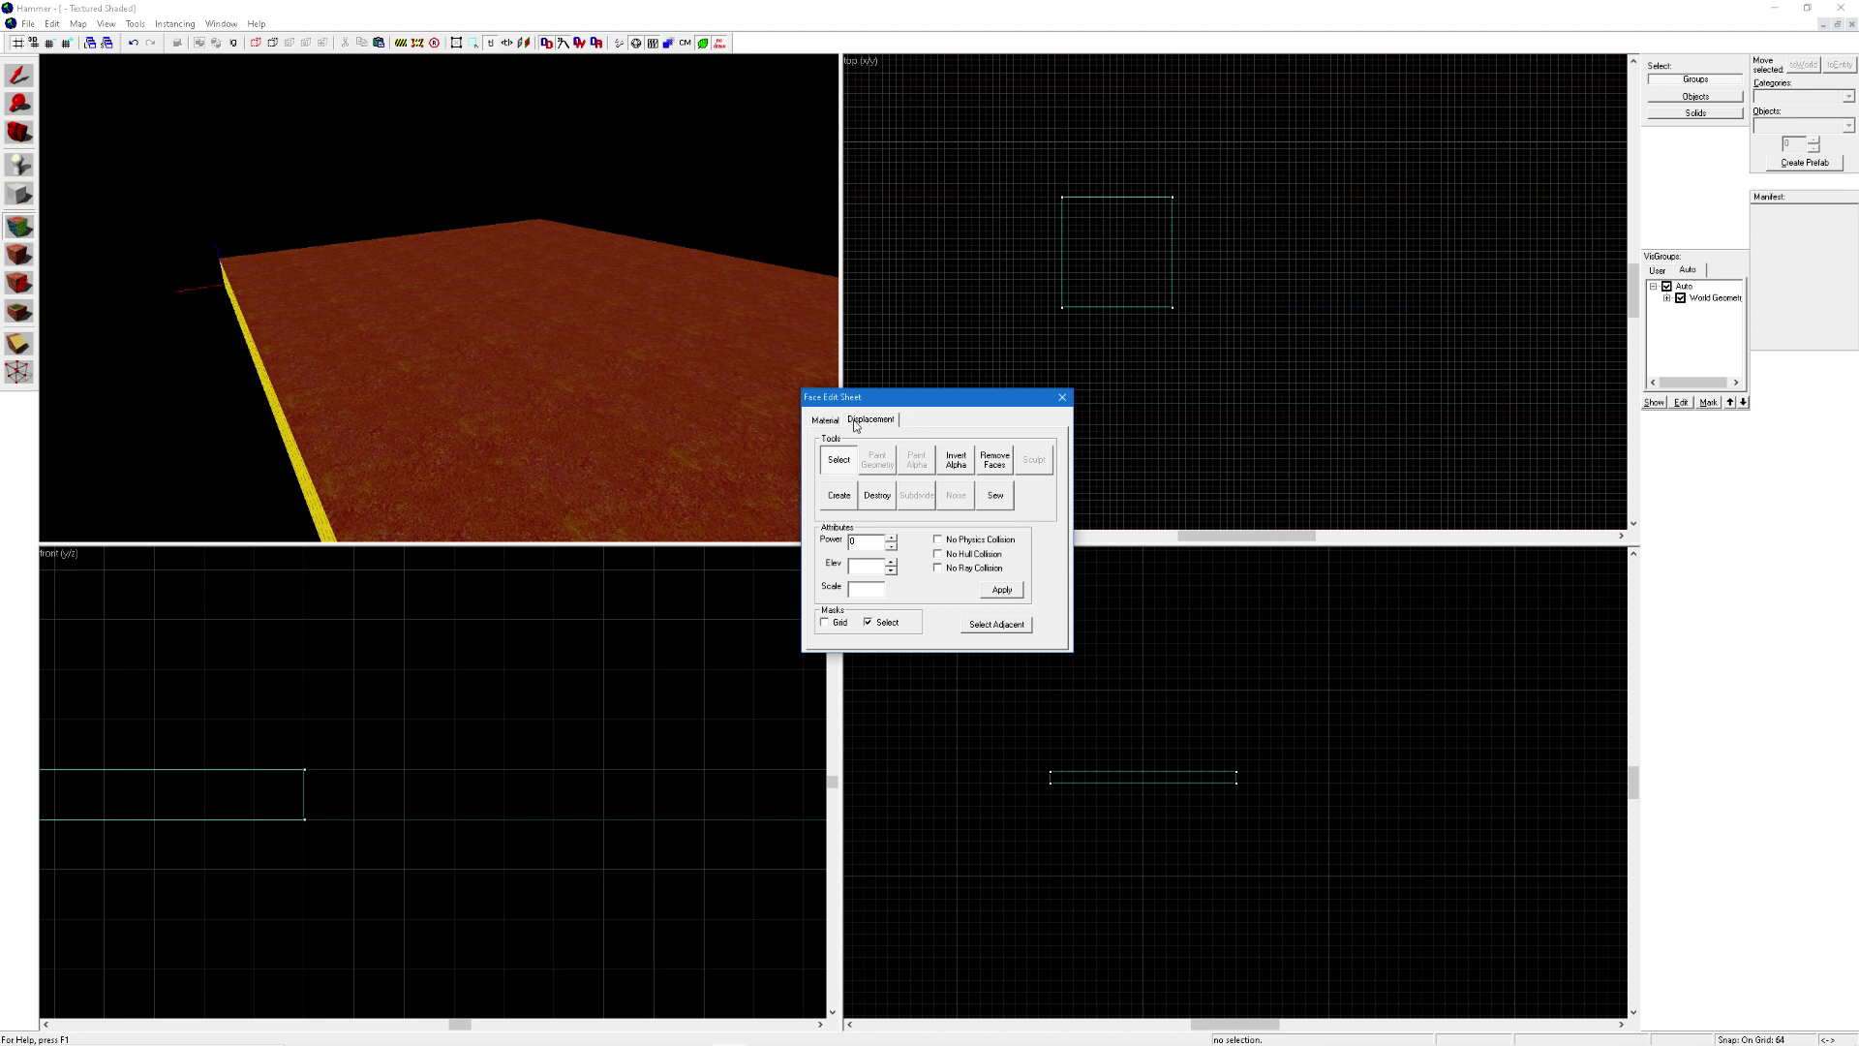
{"action": "left_click", "coordinate": [839, 496]}
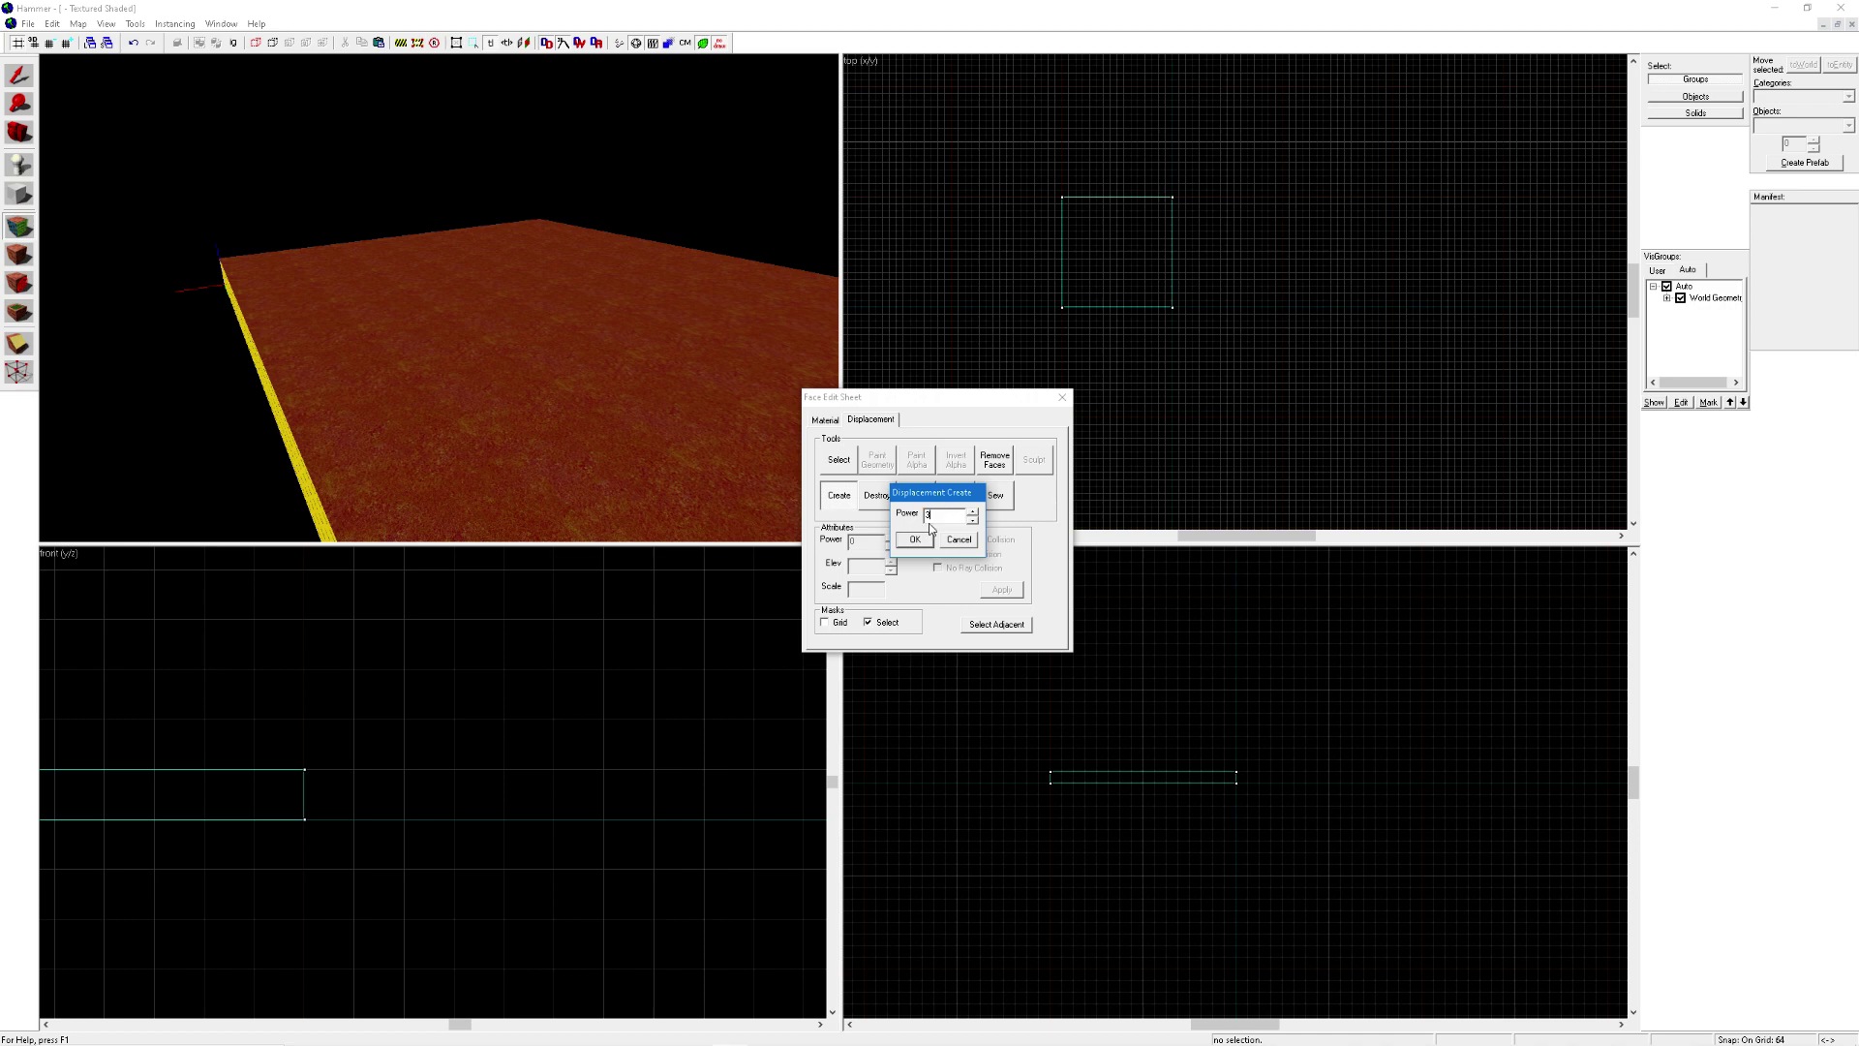
{"action": "left_click", "coordinate": [915, 540]}
{"action": "left_click", "coordinate": [886, 465]}
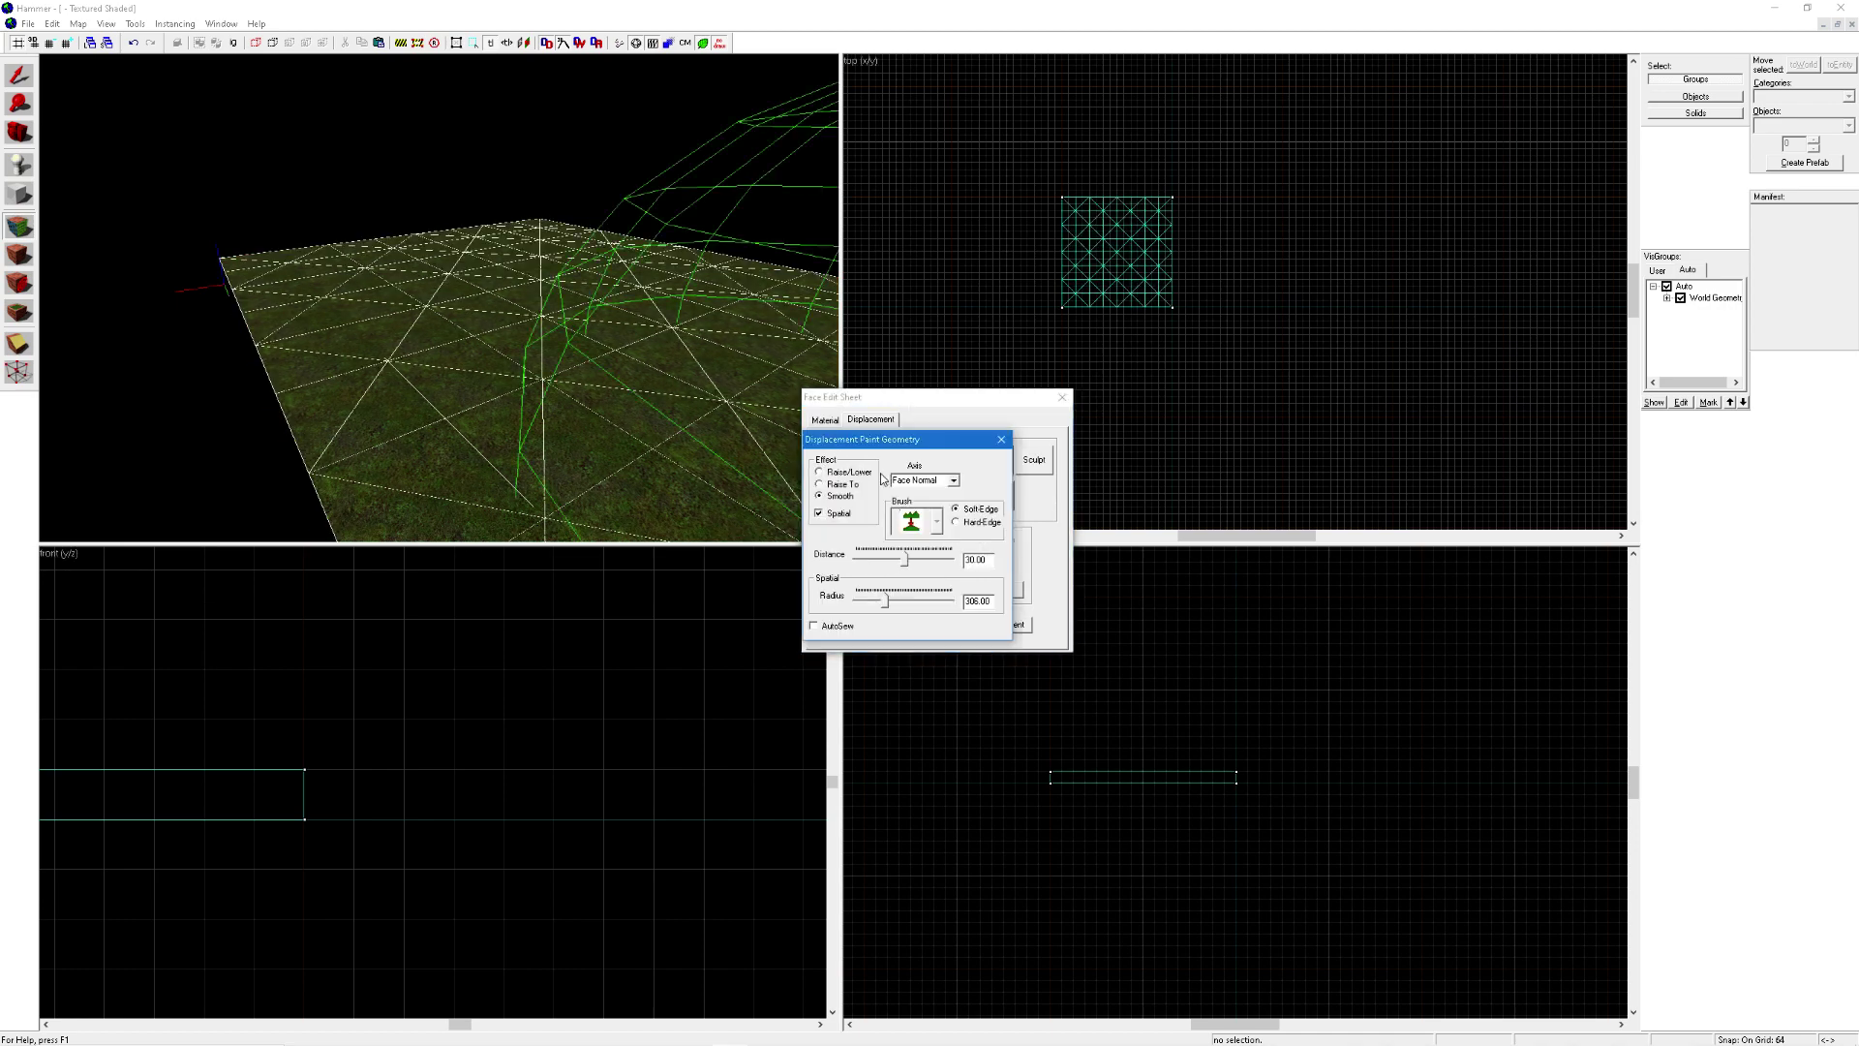
{"action": "left_click", "coordinate": [841, 472]}
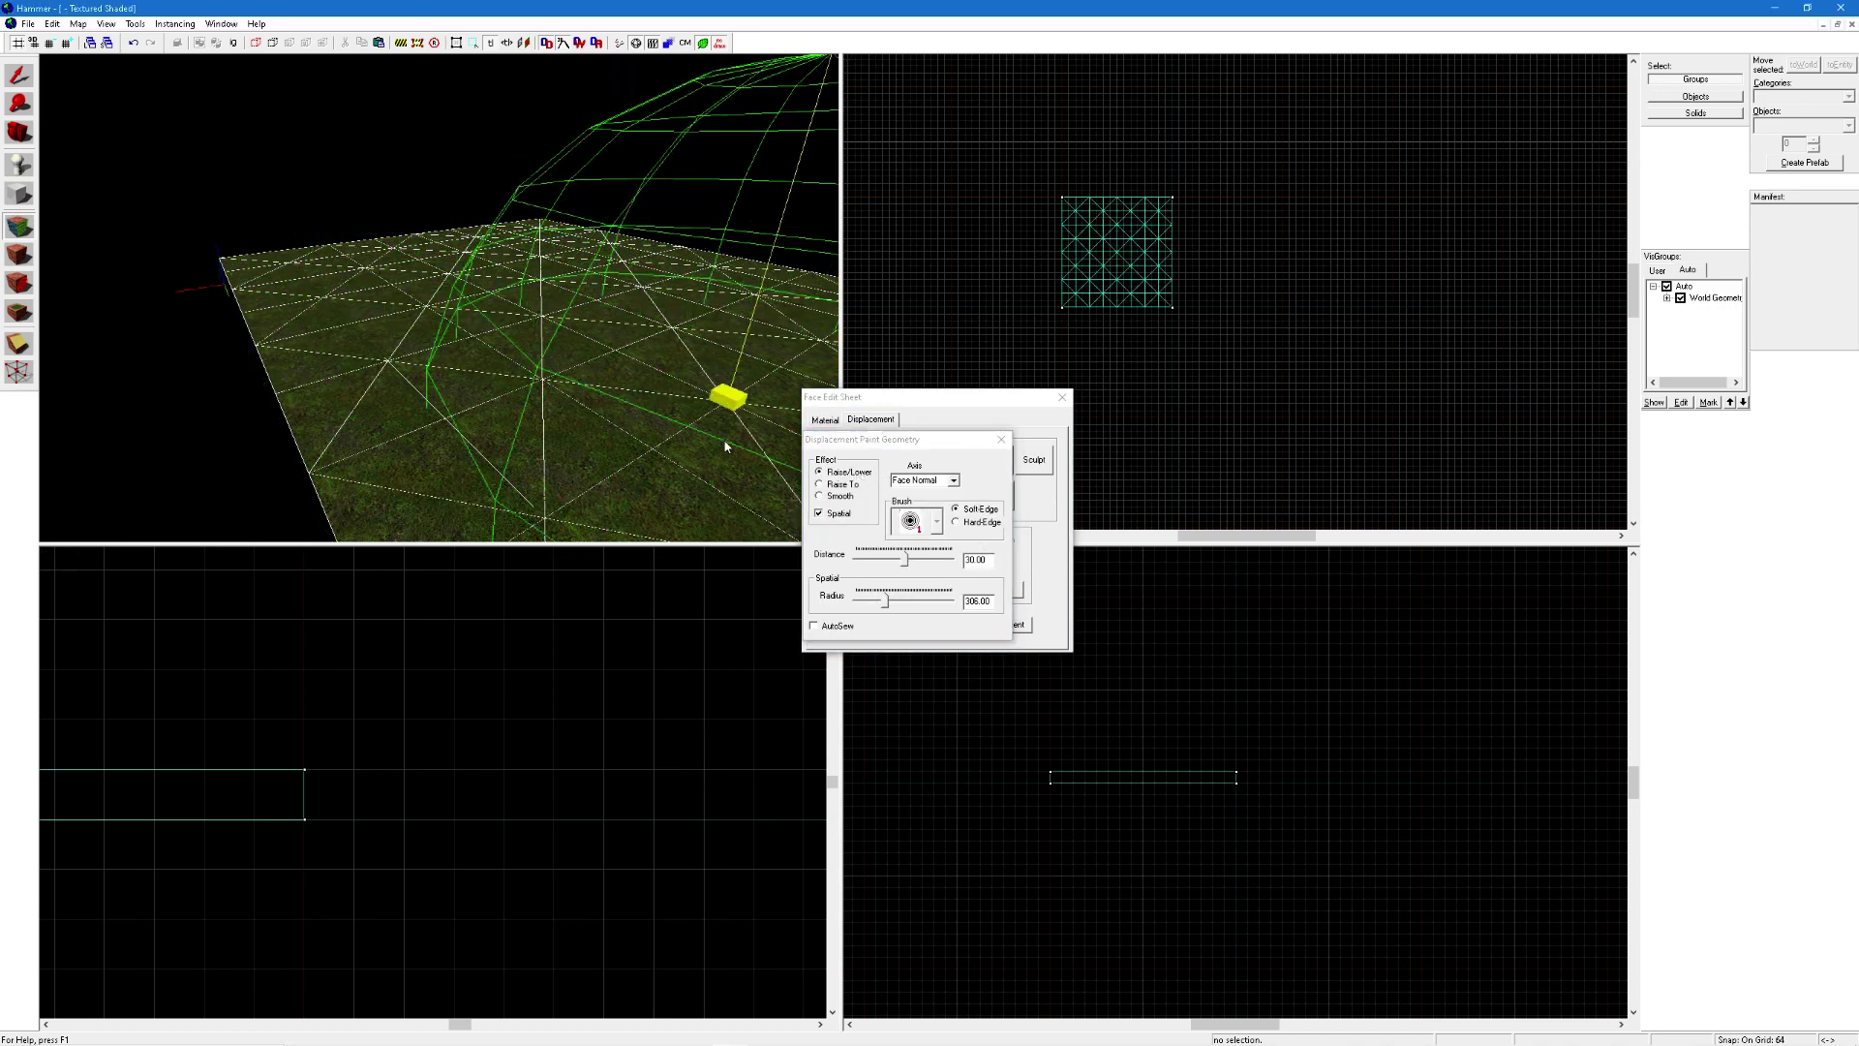
{"action": "left_click_drag", "start_coordinate": [727, 441], "coordinate": [403, 270]}
{"action": "key", "text": "ctrl+z"}
{"action": "key", "text": "z"}
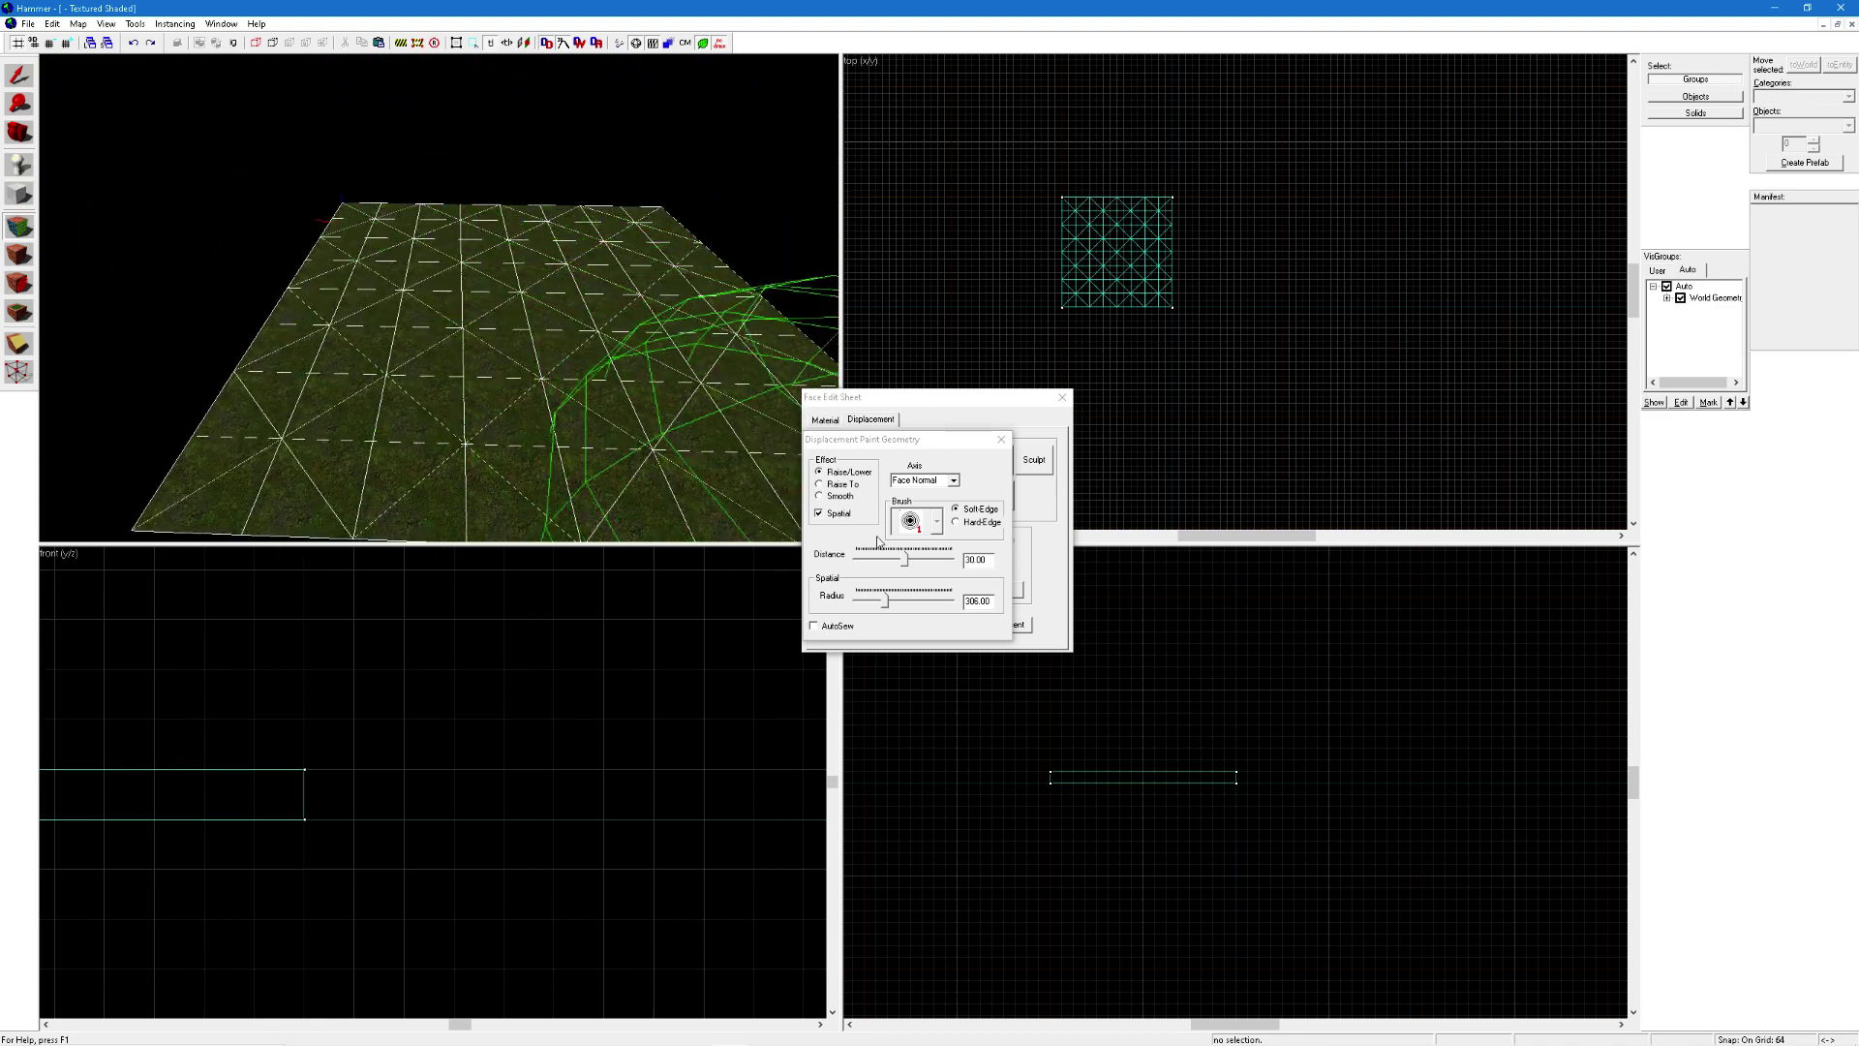
Raise uneven hills and peaks along the displacement's edges, painting with distance 4 and radius 87.
{"action": "mouse_move", "coordinate": [905, 559]}
{"action": "left_mouse_down"}
{"action": "mouse_move", "coordinate": [867, 559]}
{"action": "mouse_move", "coordinate": [866, 599]}
{"action": "left_mouse_up"}
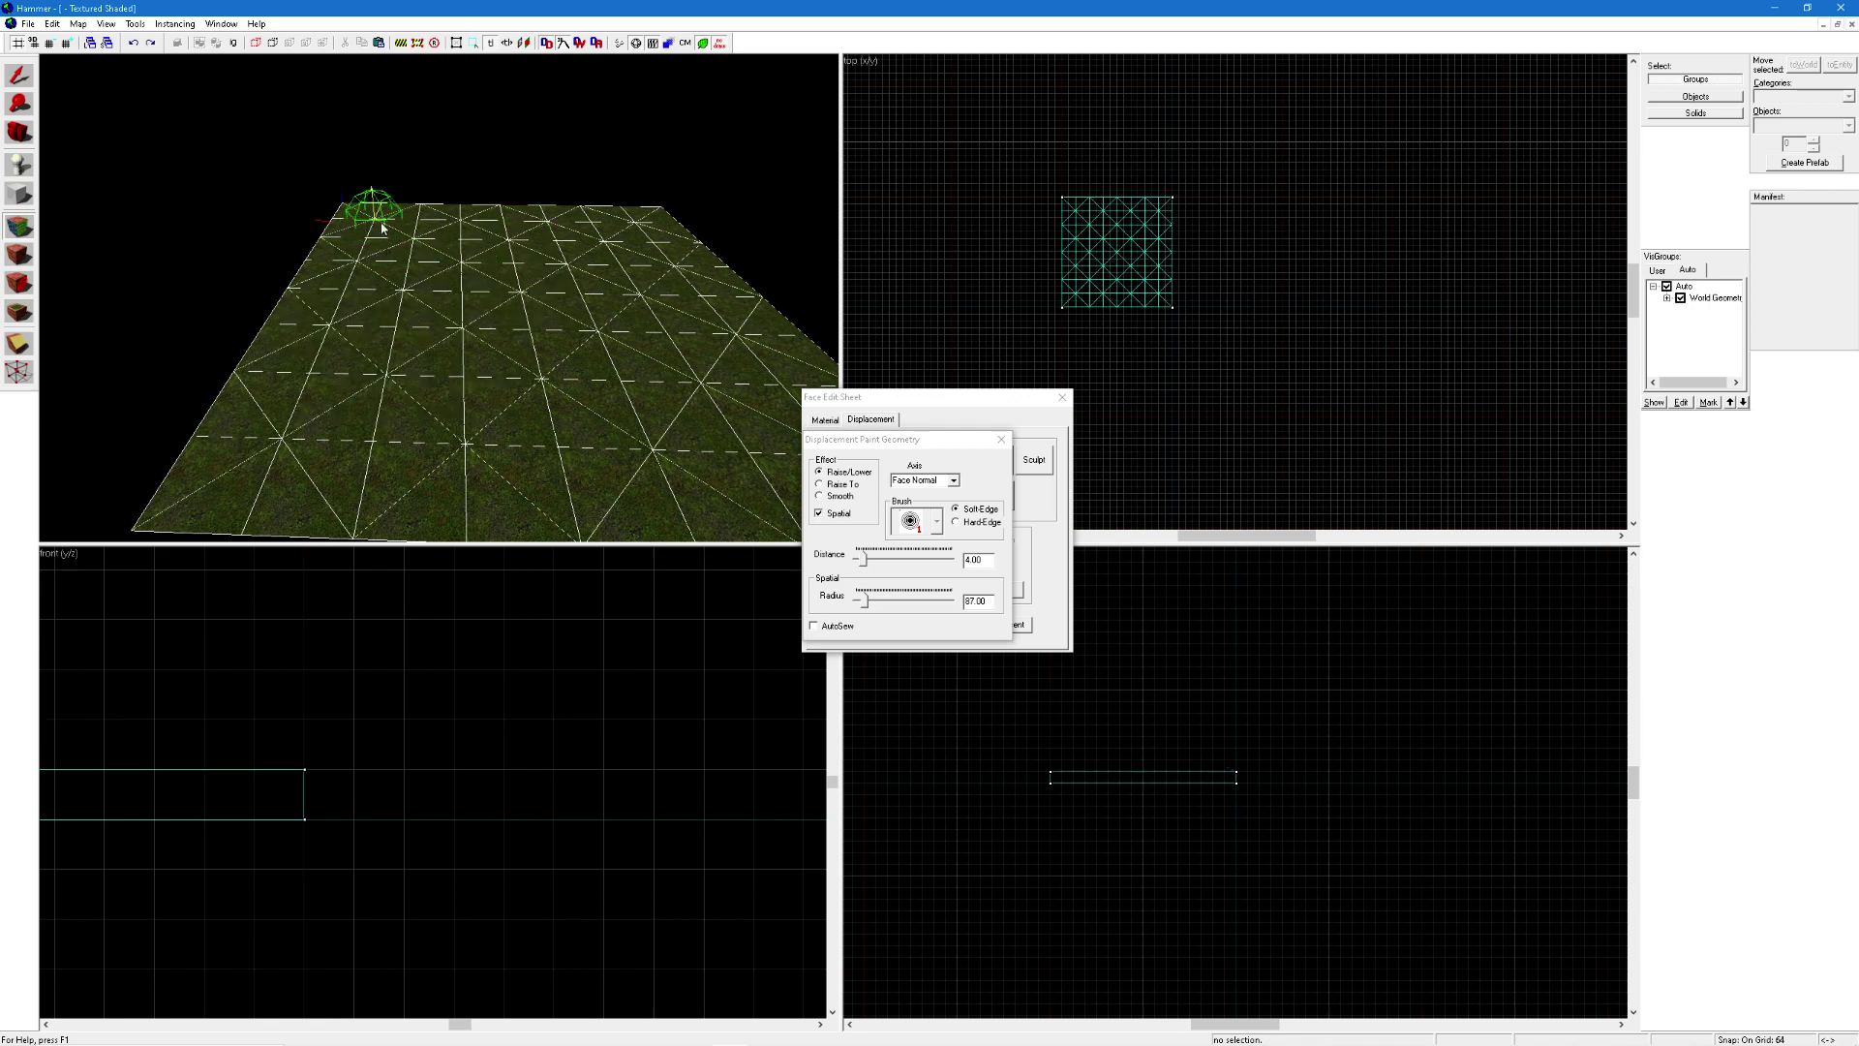
{"action": "left_click_drag", "start_coordinate": [685, 227], "coordinate": [775, 334]}
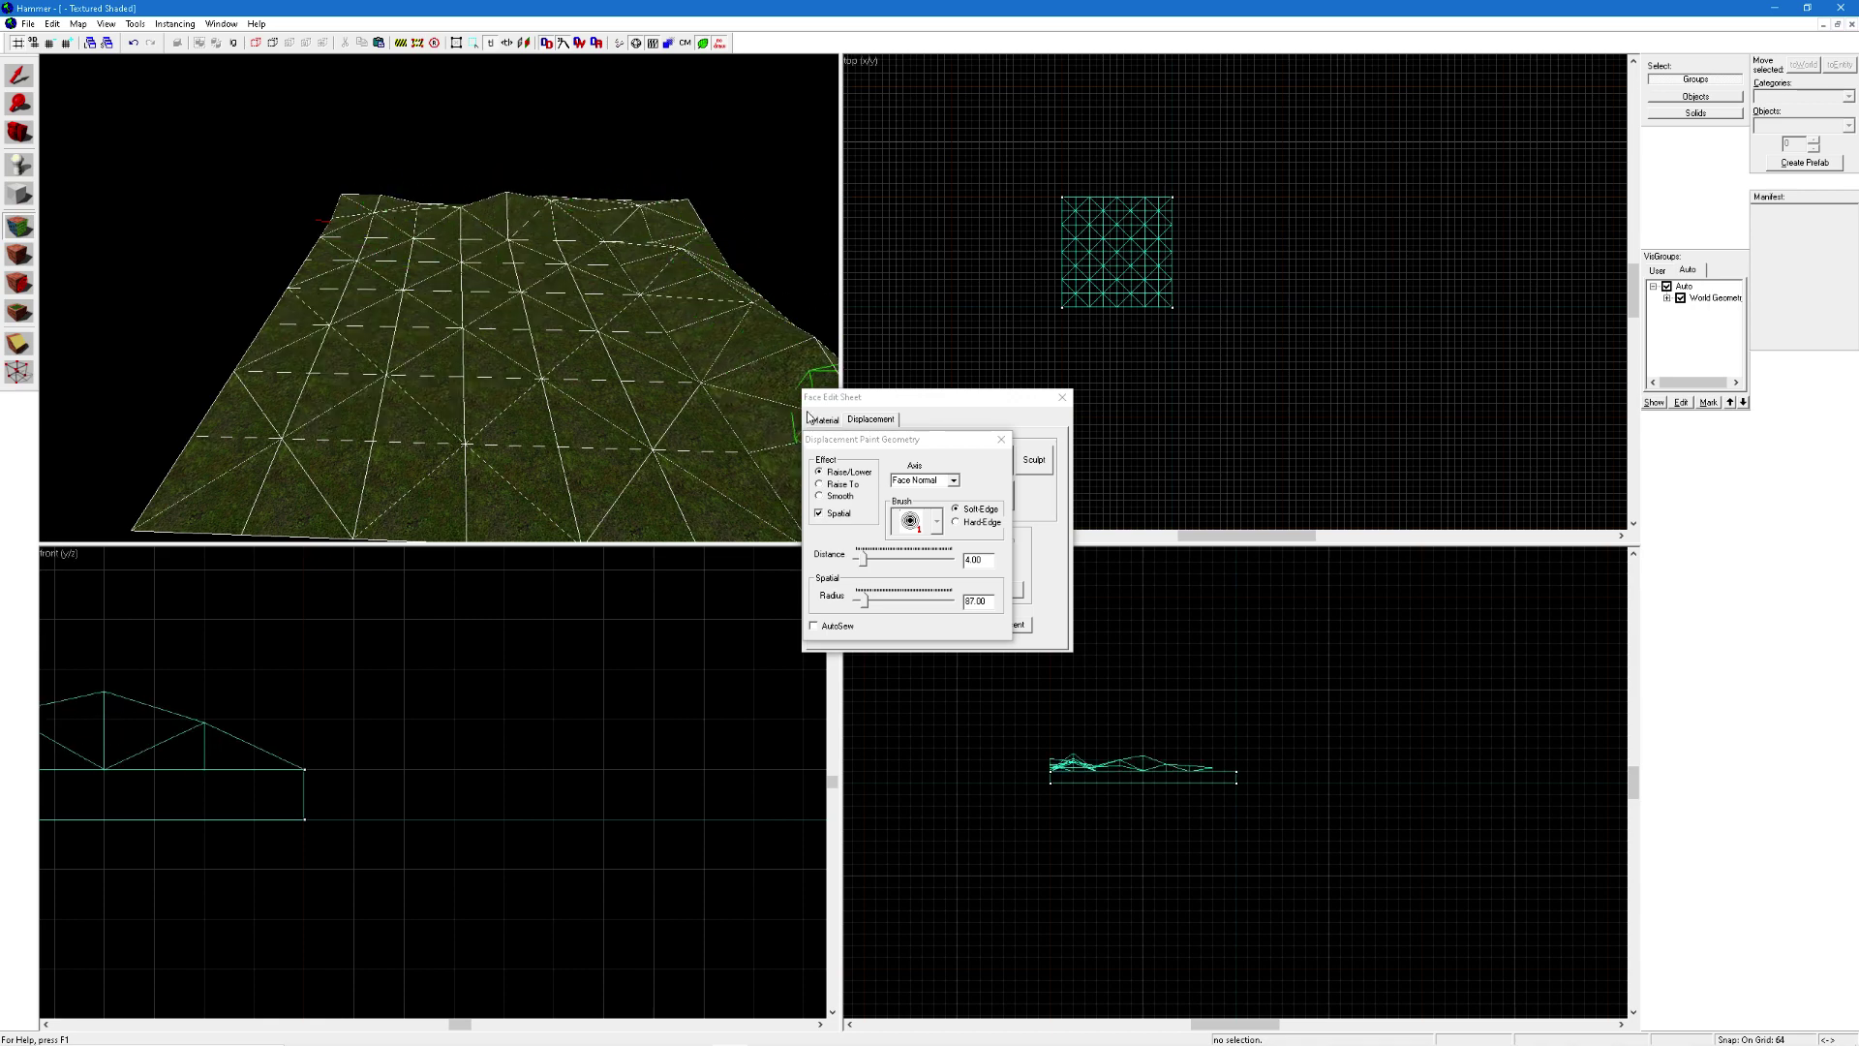
{"action": "key", "text": "z"}
{"action": "key", "text": "z"}
{"action": "mouse_move", "coordinate": [439, 298]}
{"action": "left_mouse_down"}
{"action": "mouse_move", "coordinate": [505, 295]}
{"action": "mouse_move", "coordinate": [472, 140]}
{"action": "mouse_move", "coordinate": [449, 159]}
{"action": "left_mouse_up"}
{"action": "key", "text": "z"}
{"action": "key", "text": "z"}
{"action": "key", "text": "z"}
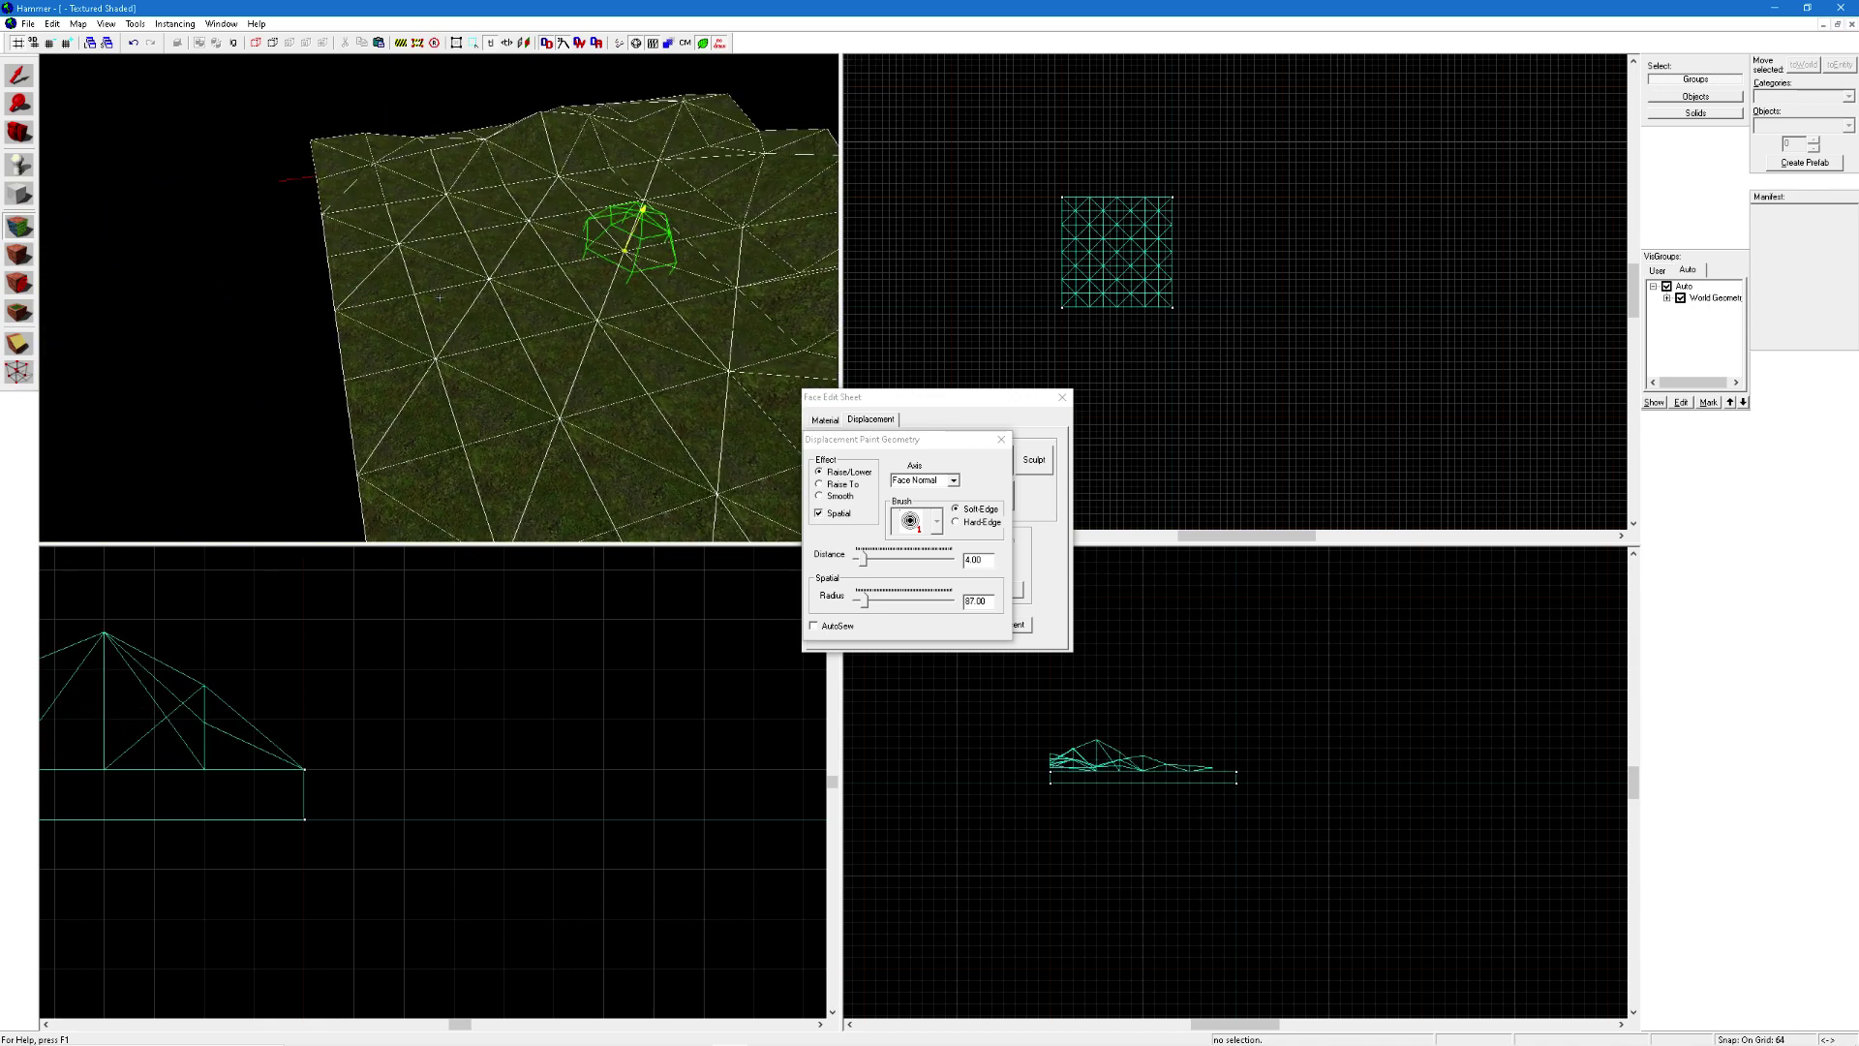
{"action": "key", "text": "z"}
{"action": "mouse_move", "coordinate": [394, 223]}
{"action": "left_mouse_down"}
{"action": "mouse_move", "coordinate": [557, 271]}
{"action": "mouse_move", "coordinate": [407, 187]}
{"action": "mouse_move", "coordinate": [631, 237]}
{"action": "mouse_move", "coordinate": [625, 270]}
{"action": "mouse_move", "coordinate": [175, 336]}
{"action": "mouse_move", "coordinate": [134, 472]}
{"action": "mouse_move", "coordinate": [145, 392]}
{"action": "mouse_move", "coordinate": [116, 388]}
{"action": "left_mouse_up"}
{"action": "key", "text": "z"}
{"action": "key", "text": "z"}
{"action": "left_click_drag", "start_coordinate": [439, 297], "coordinate": [765, 387]}
{"action": "left_click", "coordinate": [1001, 440]}
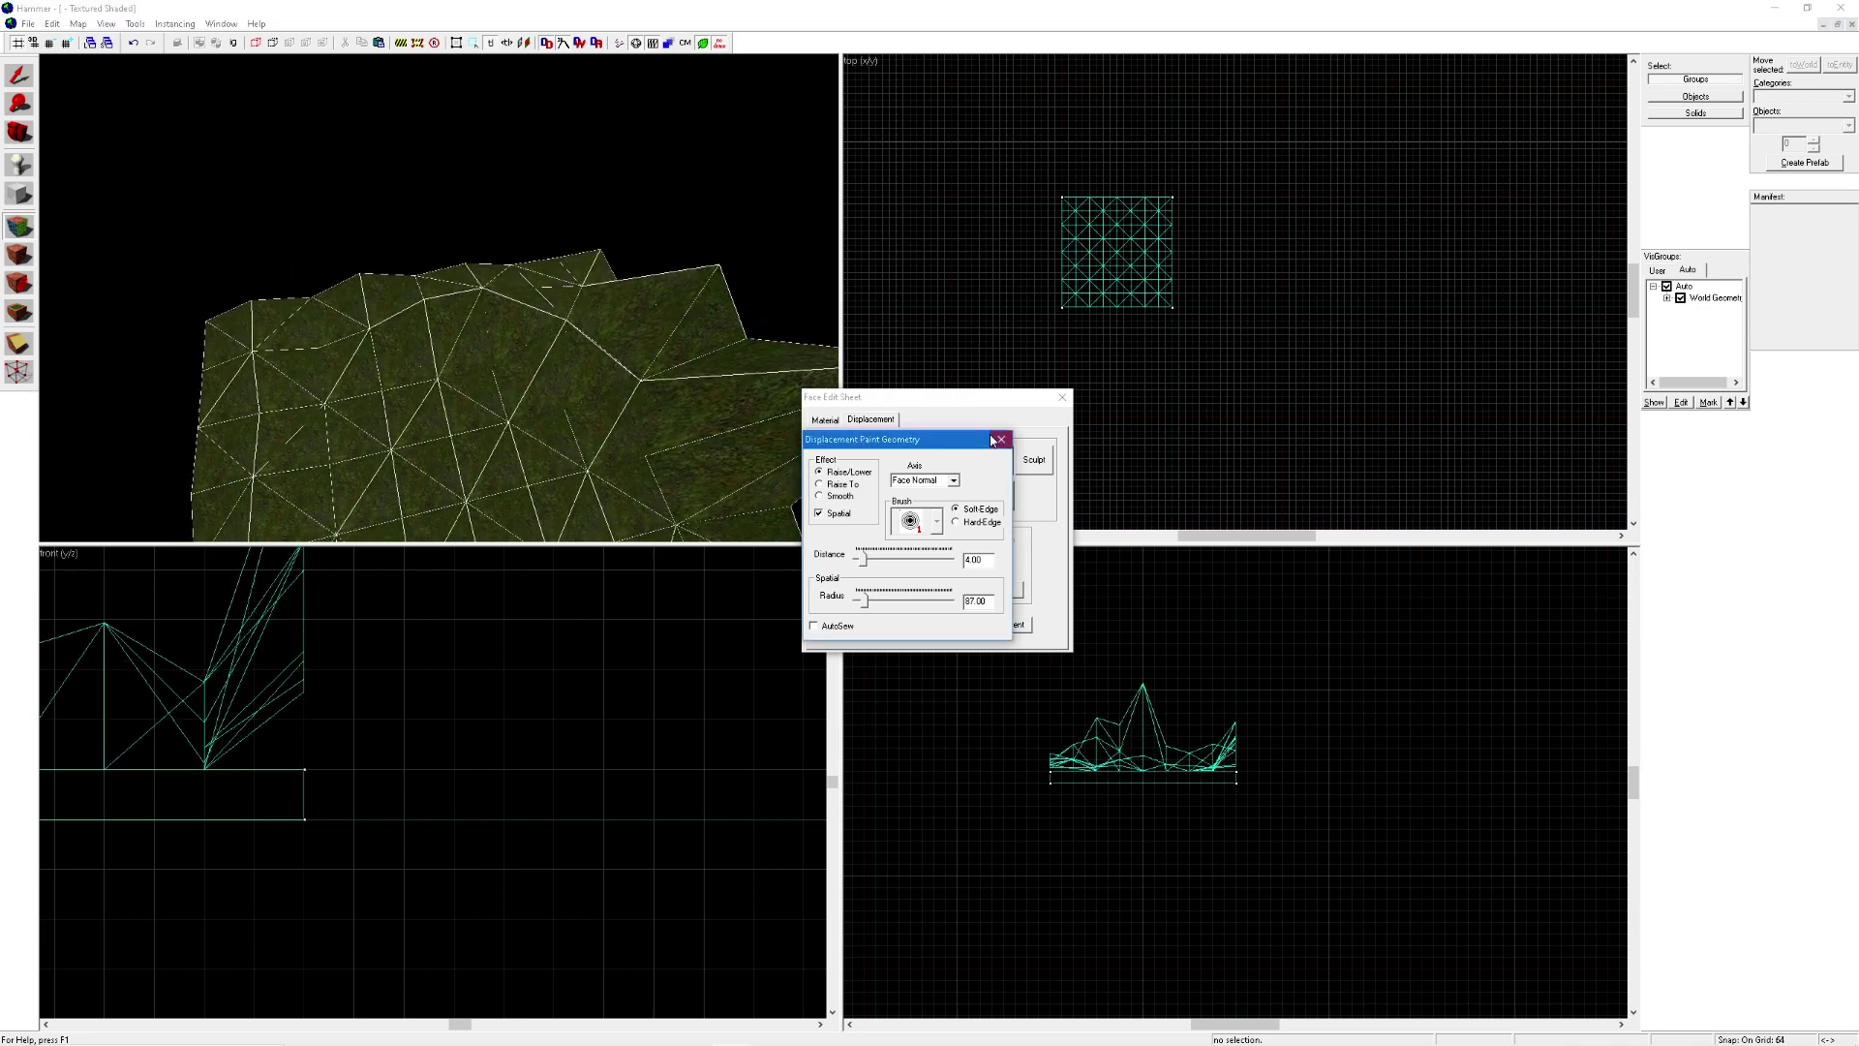
{"action": "left_click", "coordinate": [1064, 397]}
Select the displacement and paste three copies of it, starting at the original's center and offset 1024 along Y.
{"action": "key", "text": "z"}
{"action": "left_click", "coordinate": [439, 298]}
{"action": "key", "text": "s"}
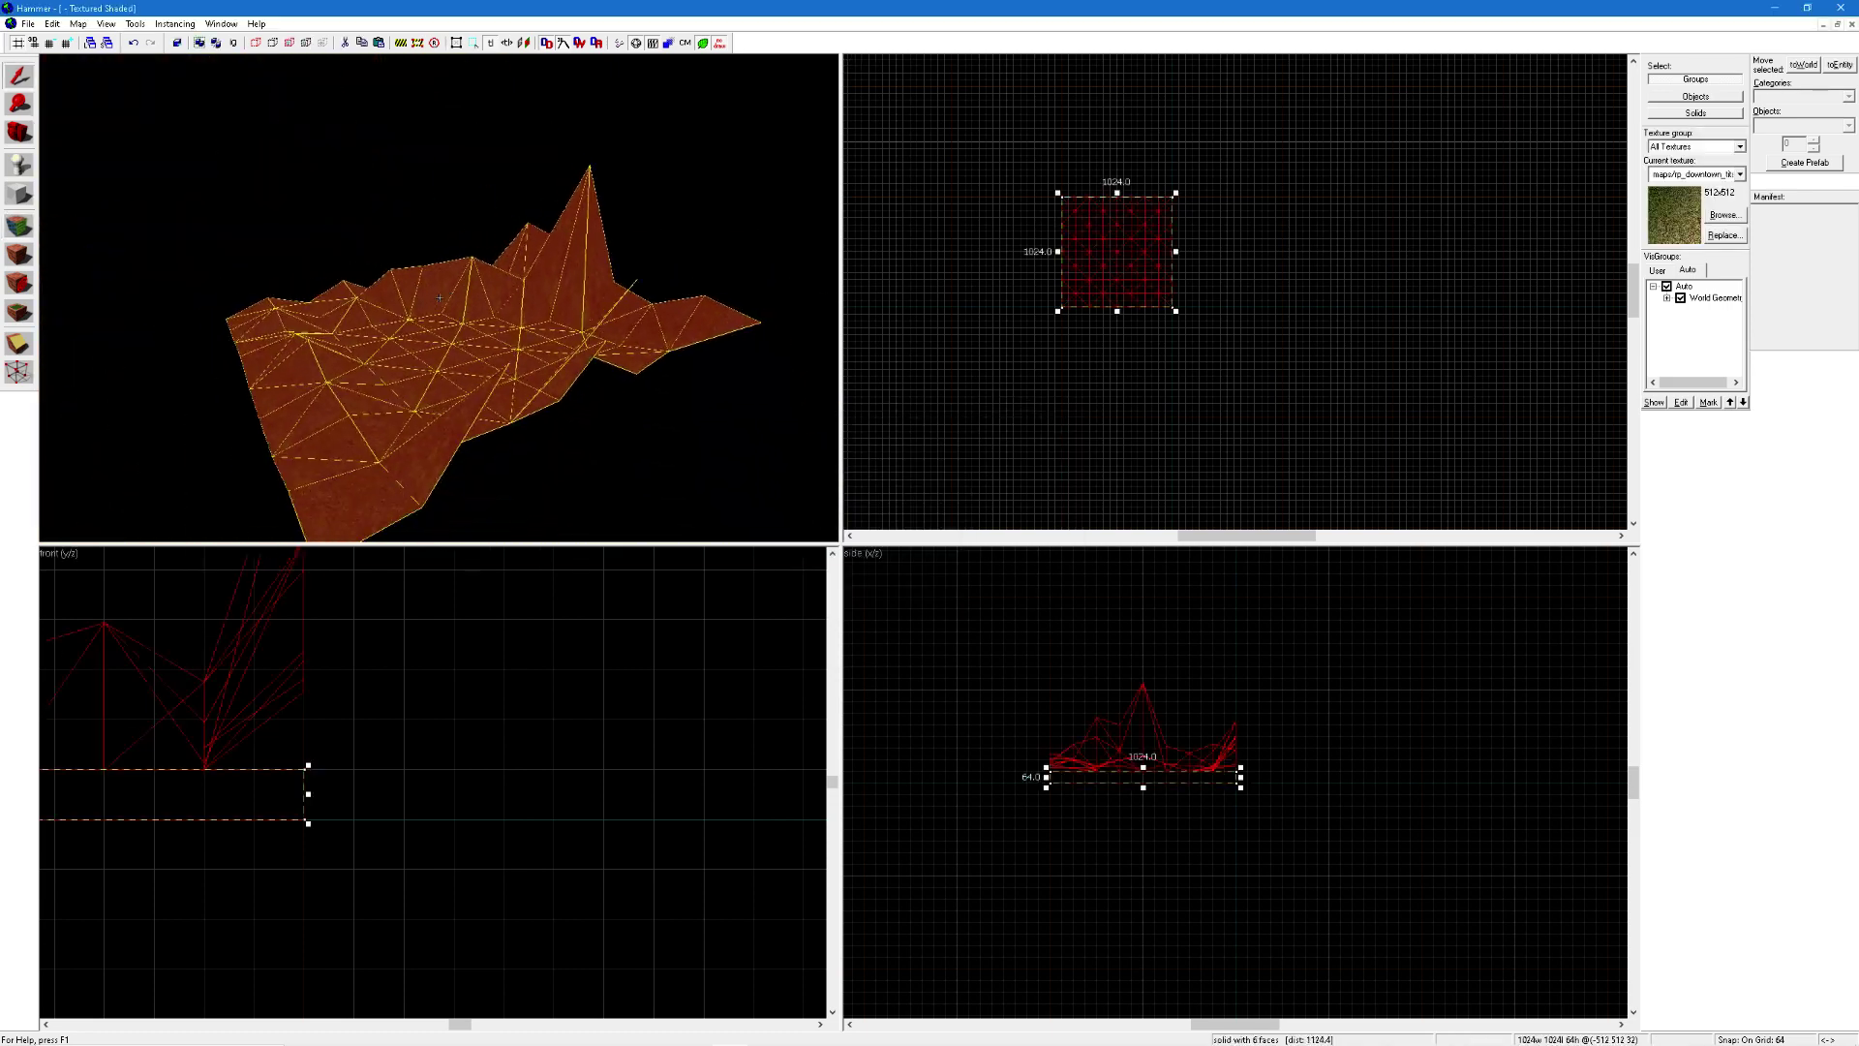
{"action": "key", "text": "z"}
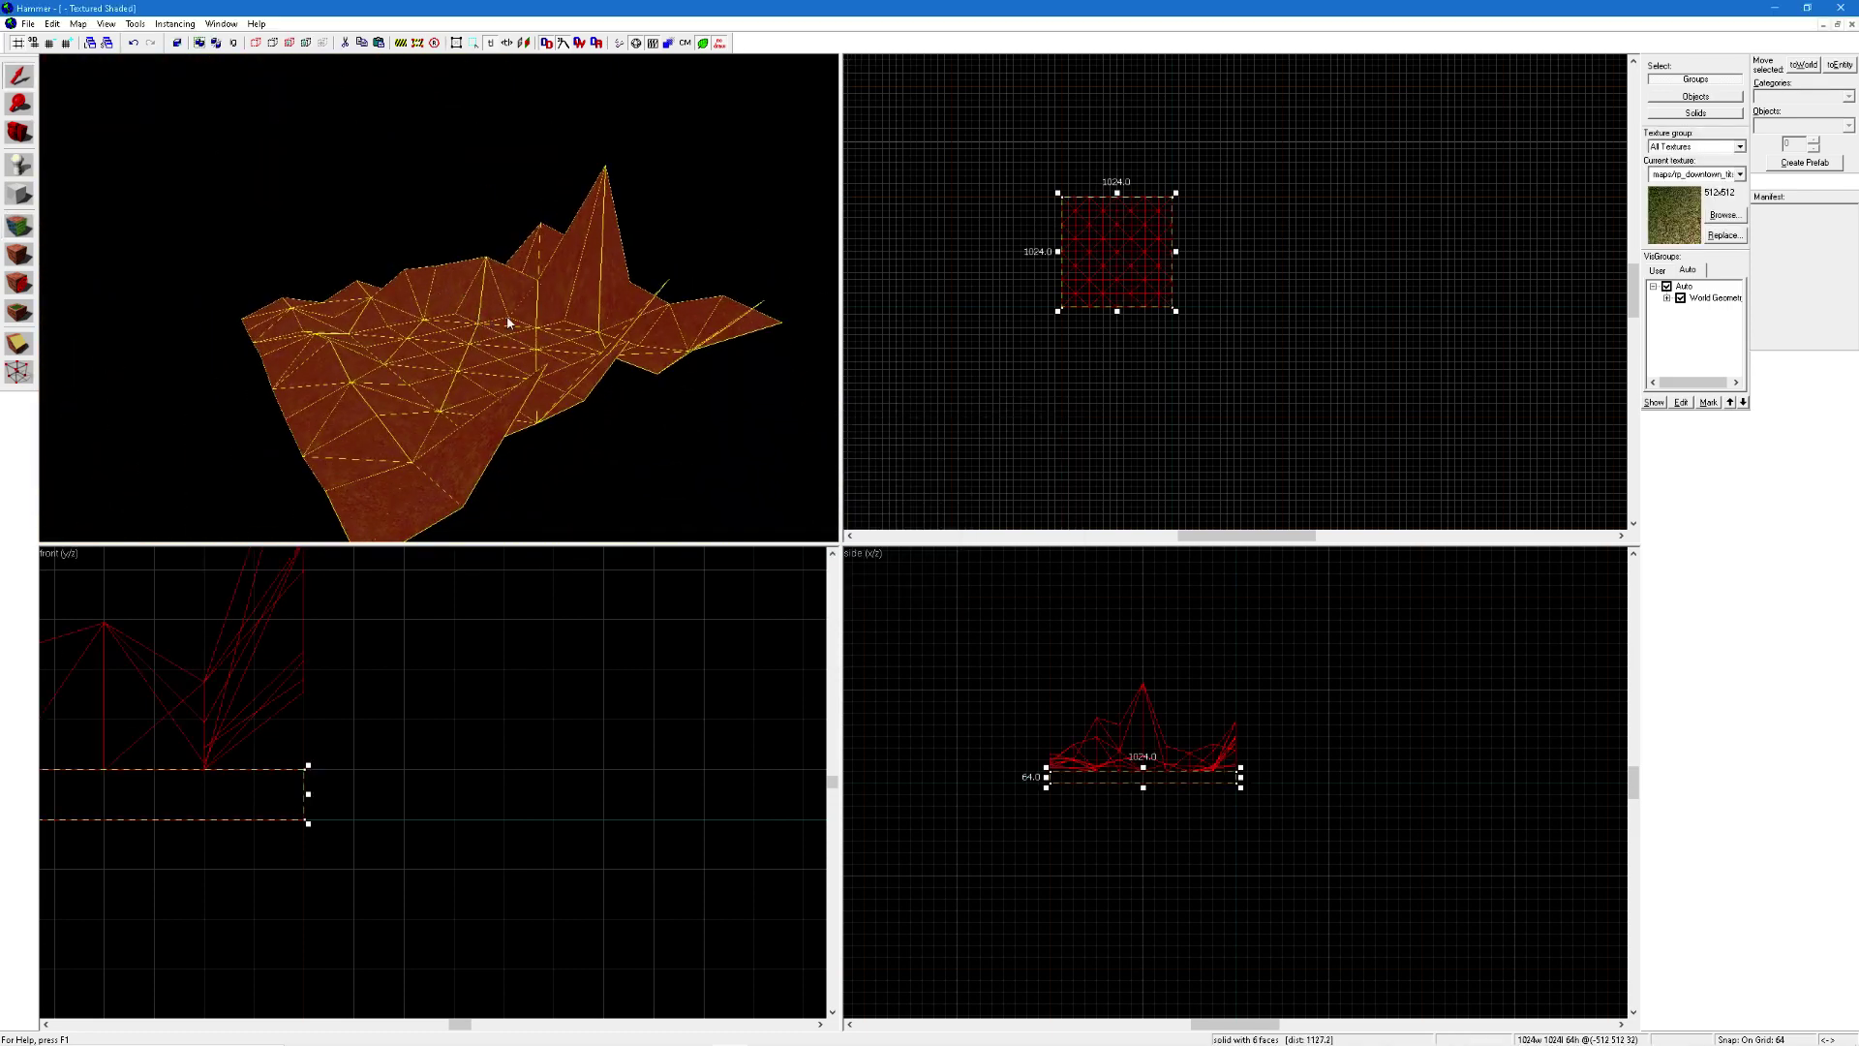
{"action": "key", "text": "ctrl+shift+v"}
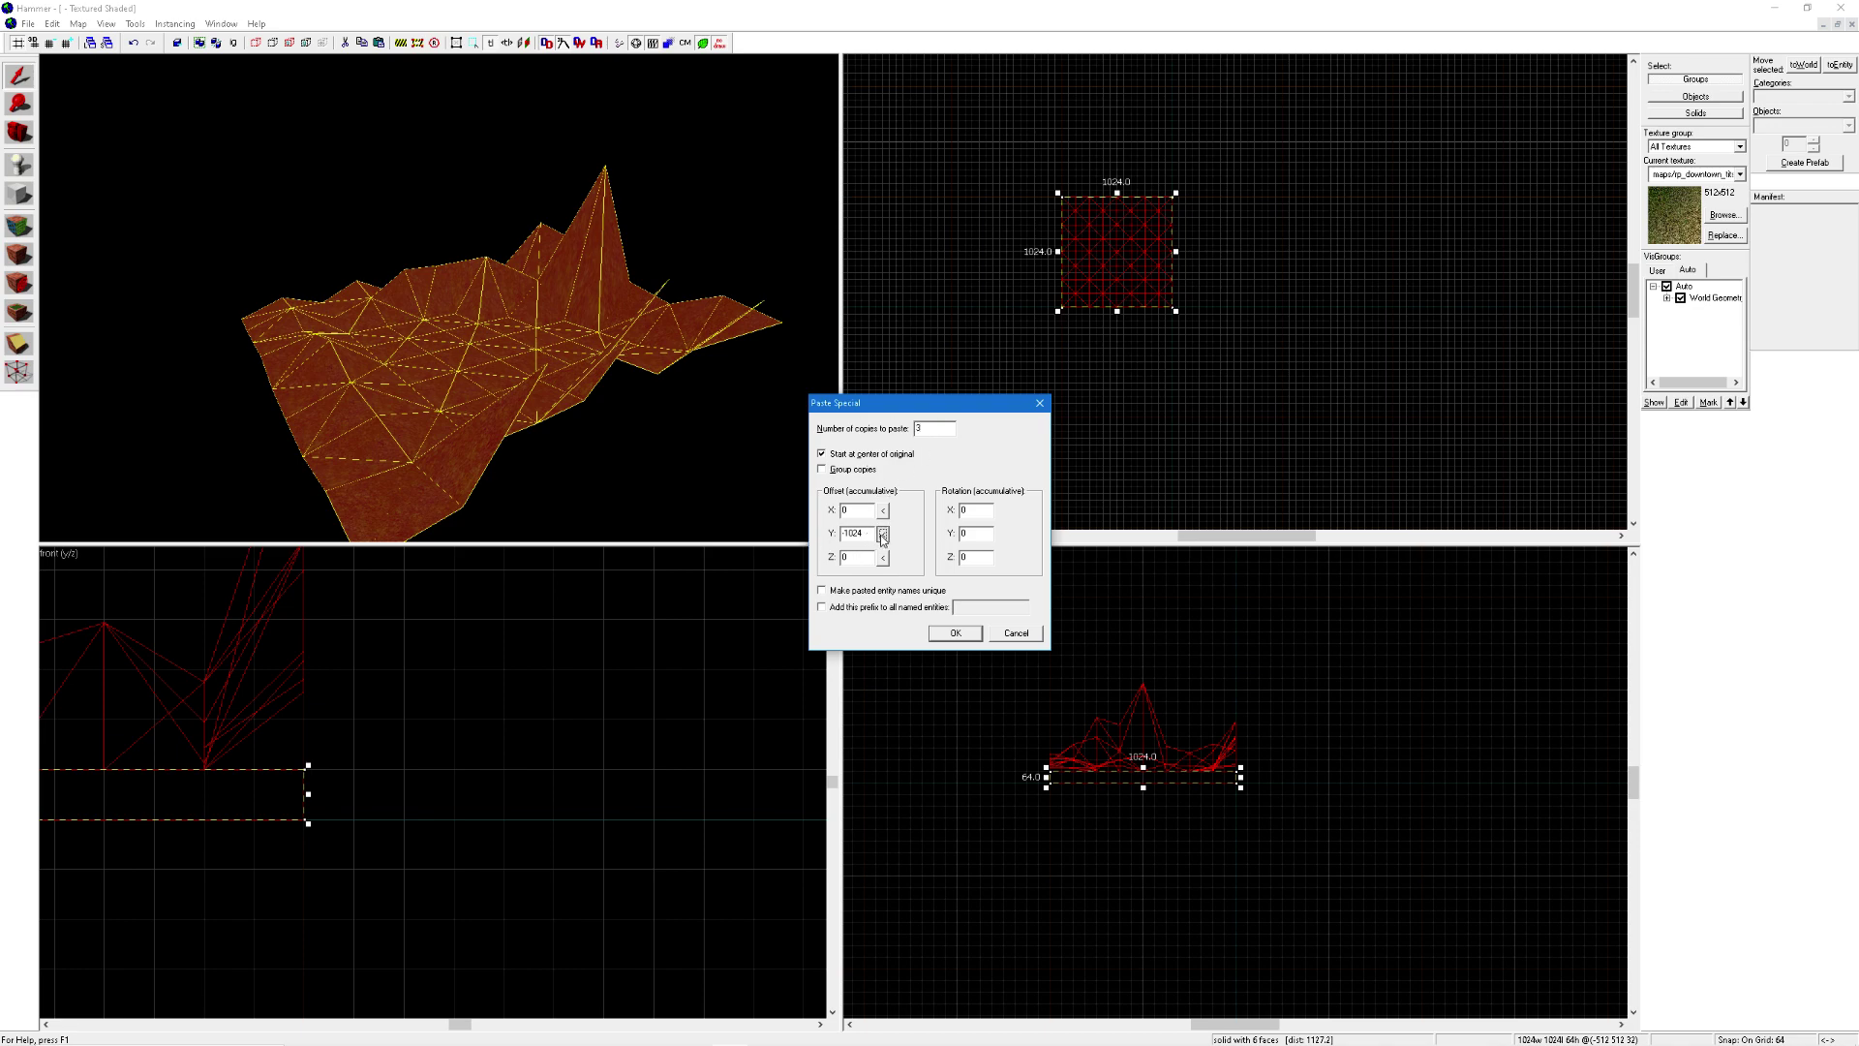
{"action": "left_click", "coordinate": [955, 633]}
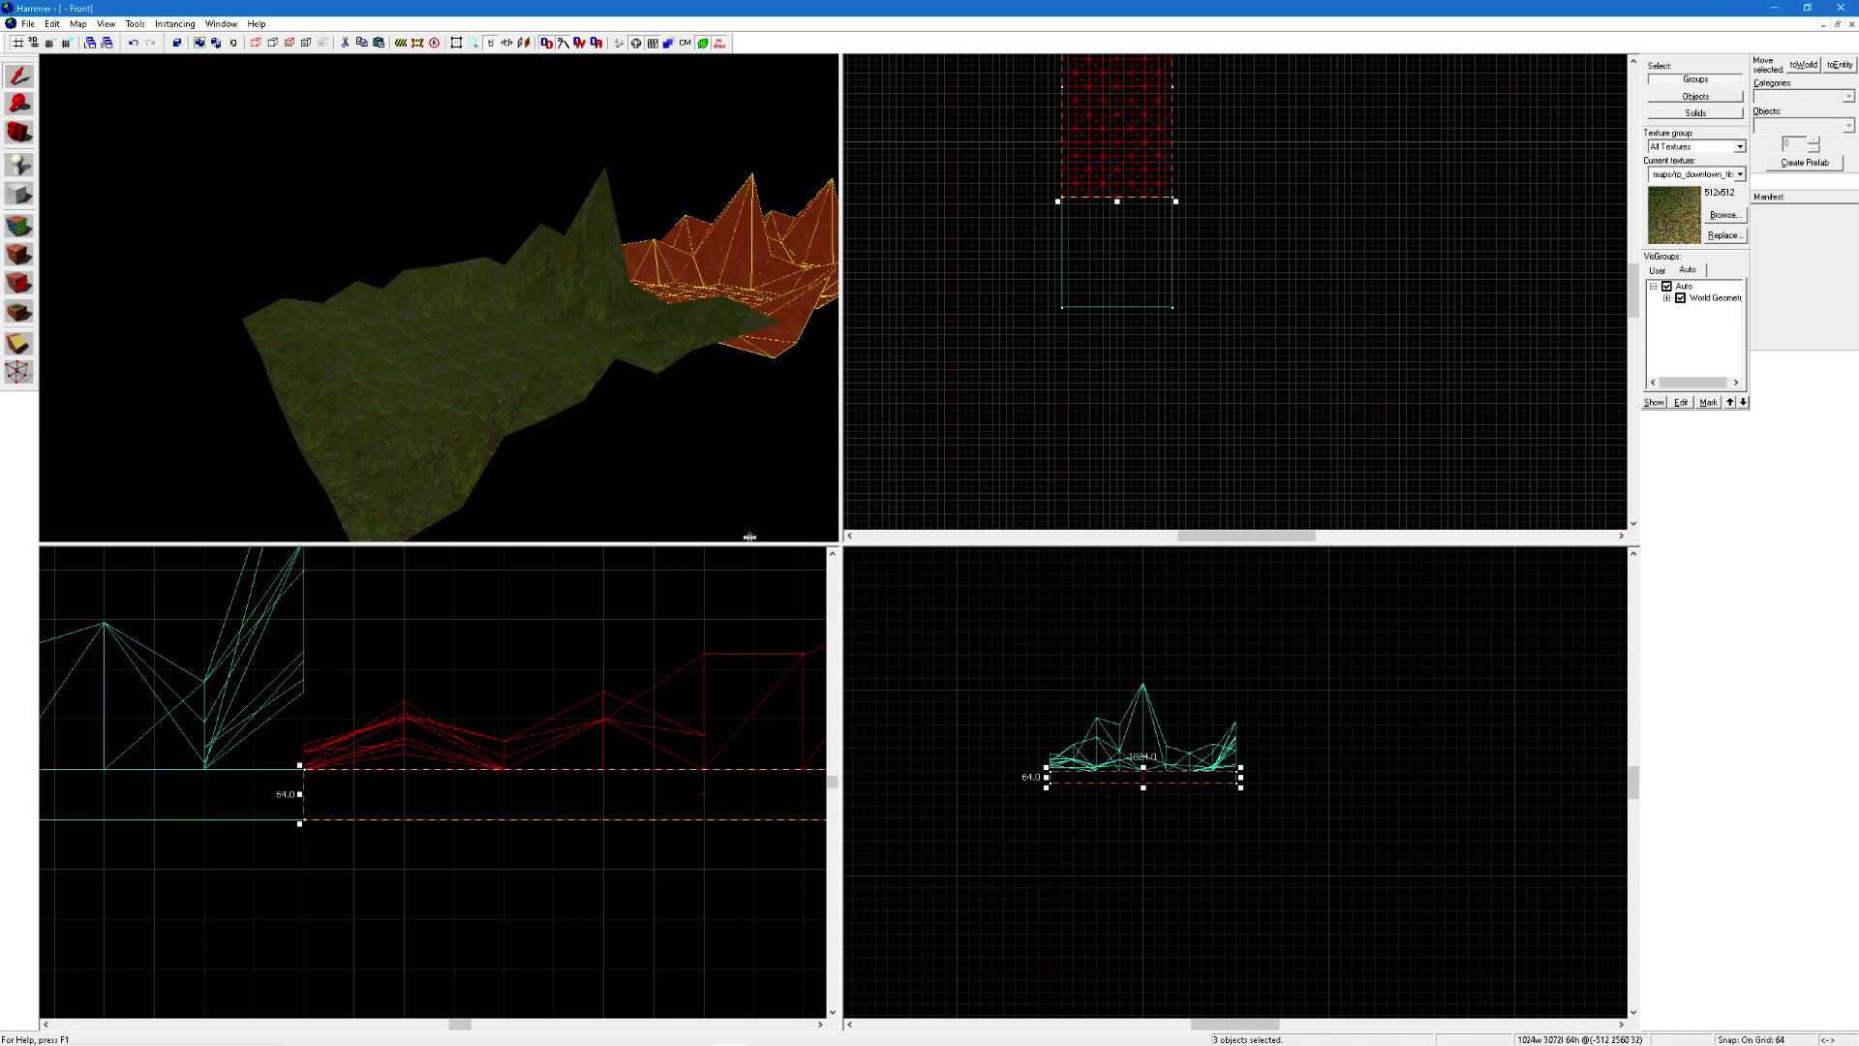
Paste three more copies of the original displacement, spaced 1024 units apart in the negative Y direction.
{"action": "left_click", "coordinate": [495, 318]}
{"action": "key", "text": "ctrl+shift+v"}
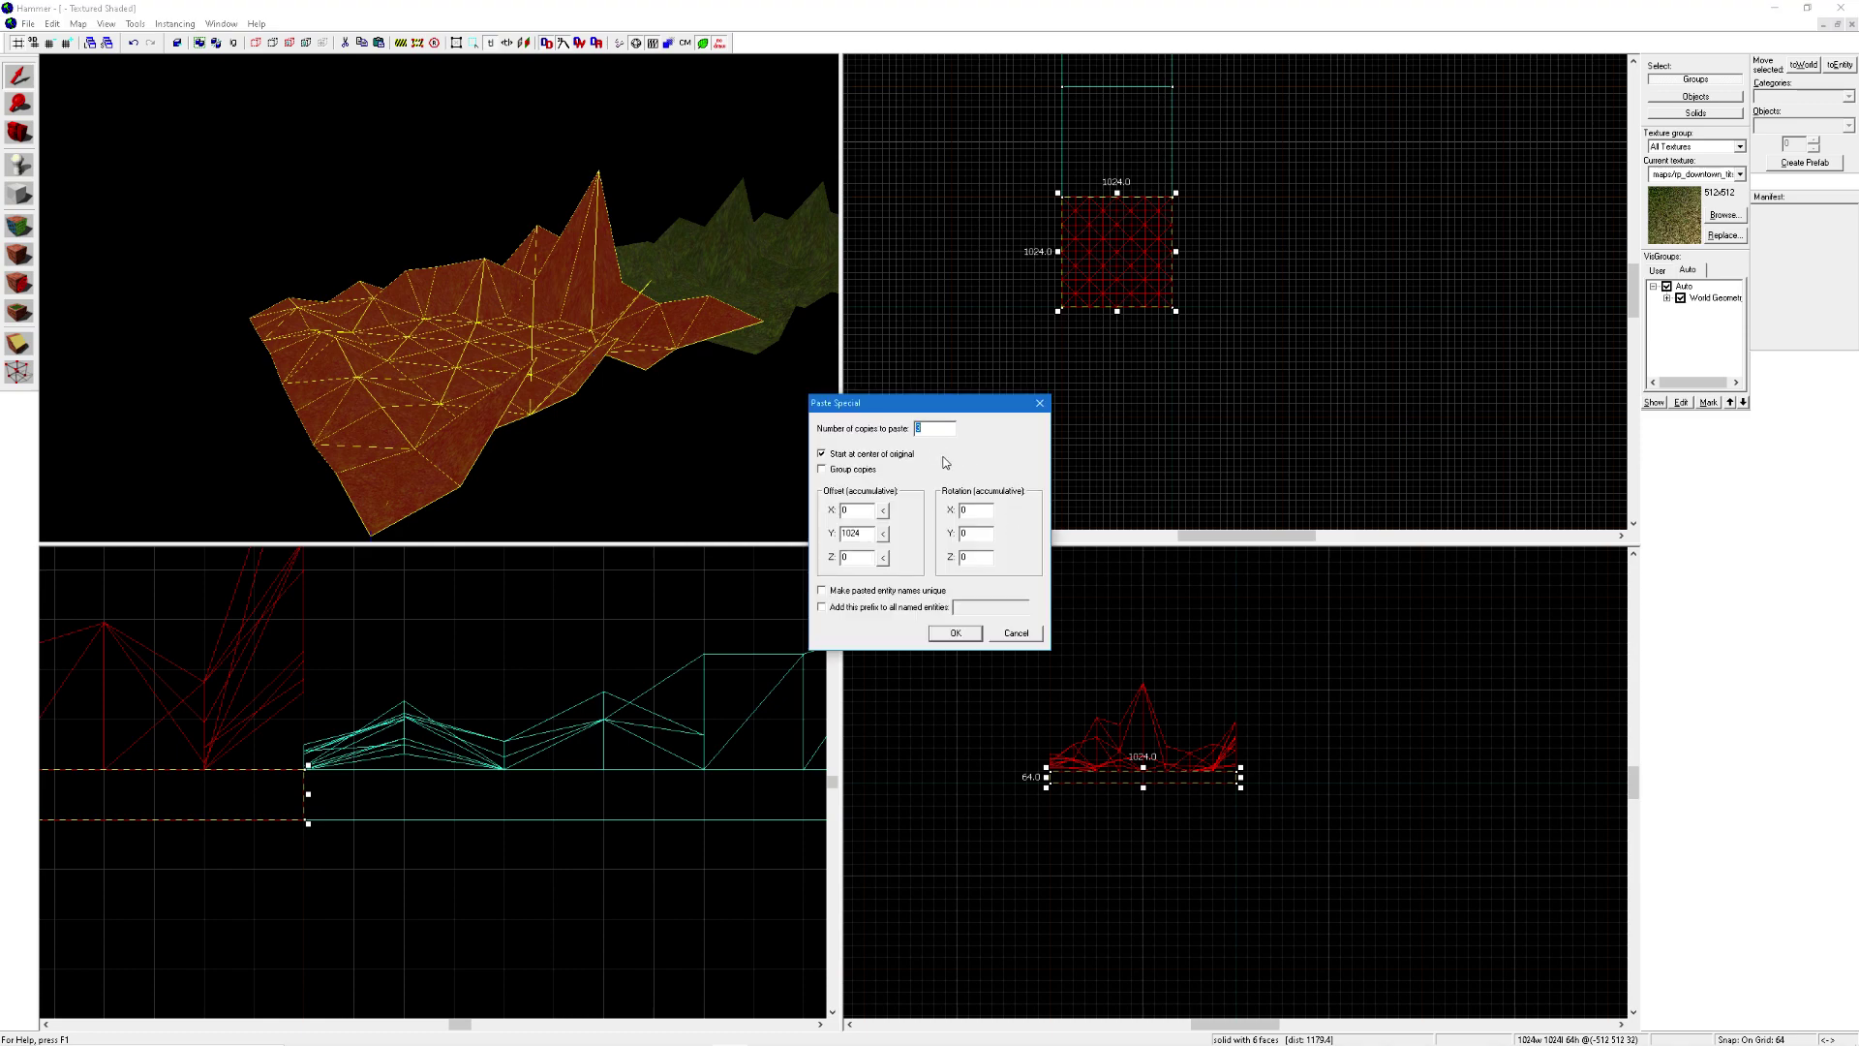
{"action": "left_click", "coordinate": [955, 633]}
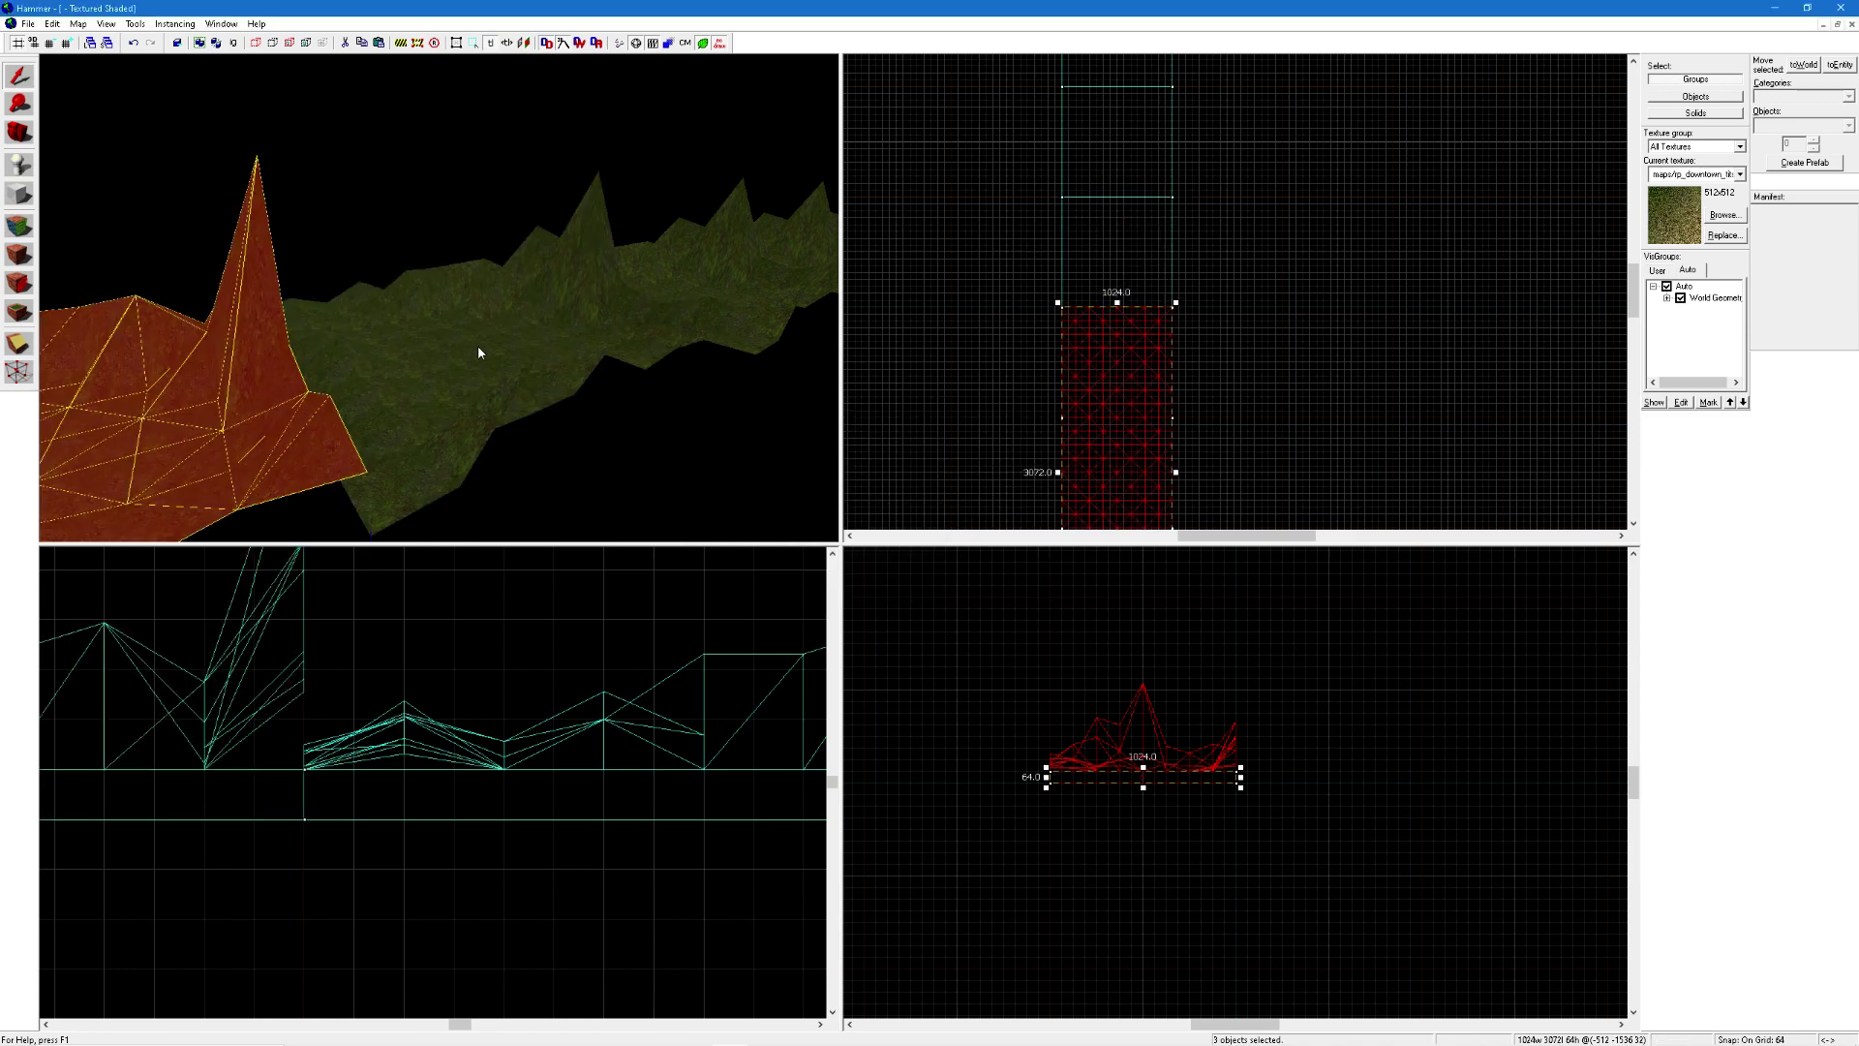
Select all seven displacements and sew their adjoining edges together.
{"action": "scroll", "coordinate": [478, 345], "scroll_direction": "down", "scroll_amount": 5}
{"action": "scroll", "coordinate": [1273, 256], "scroll_direction": "down", "scroll_amount": 6}
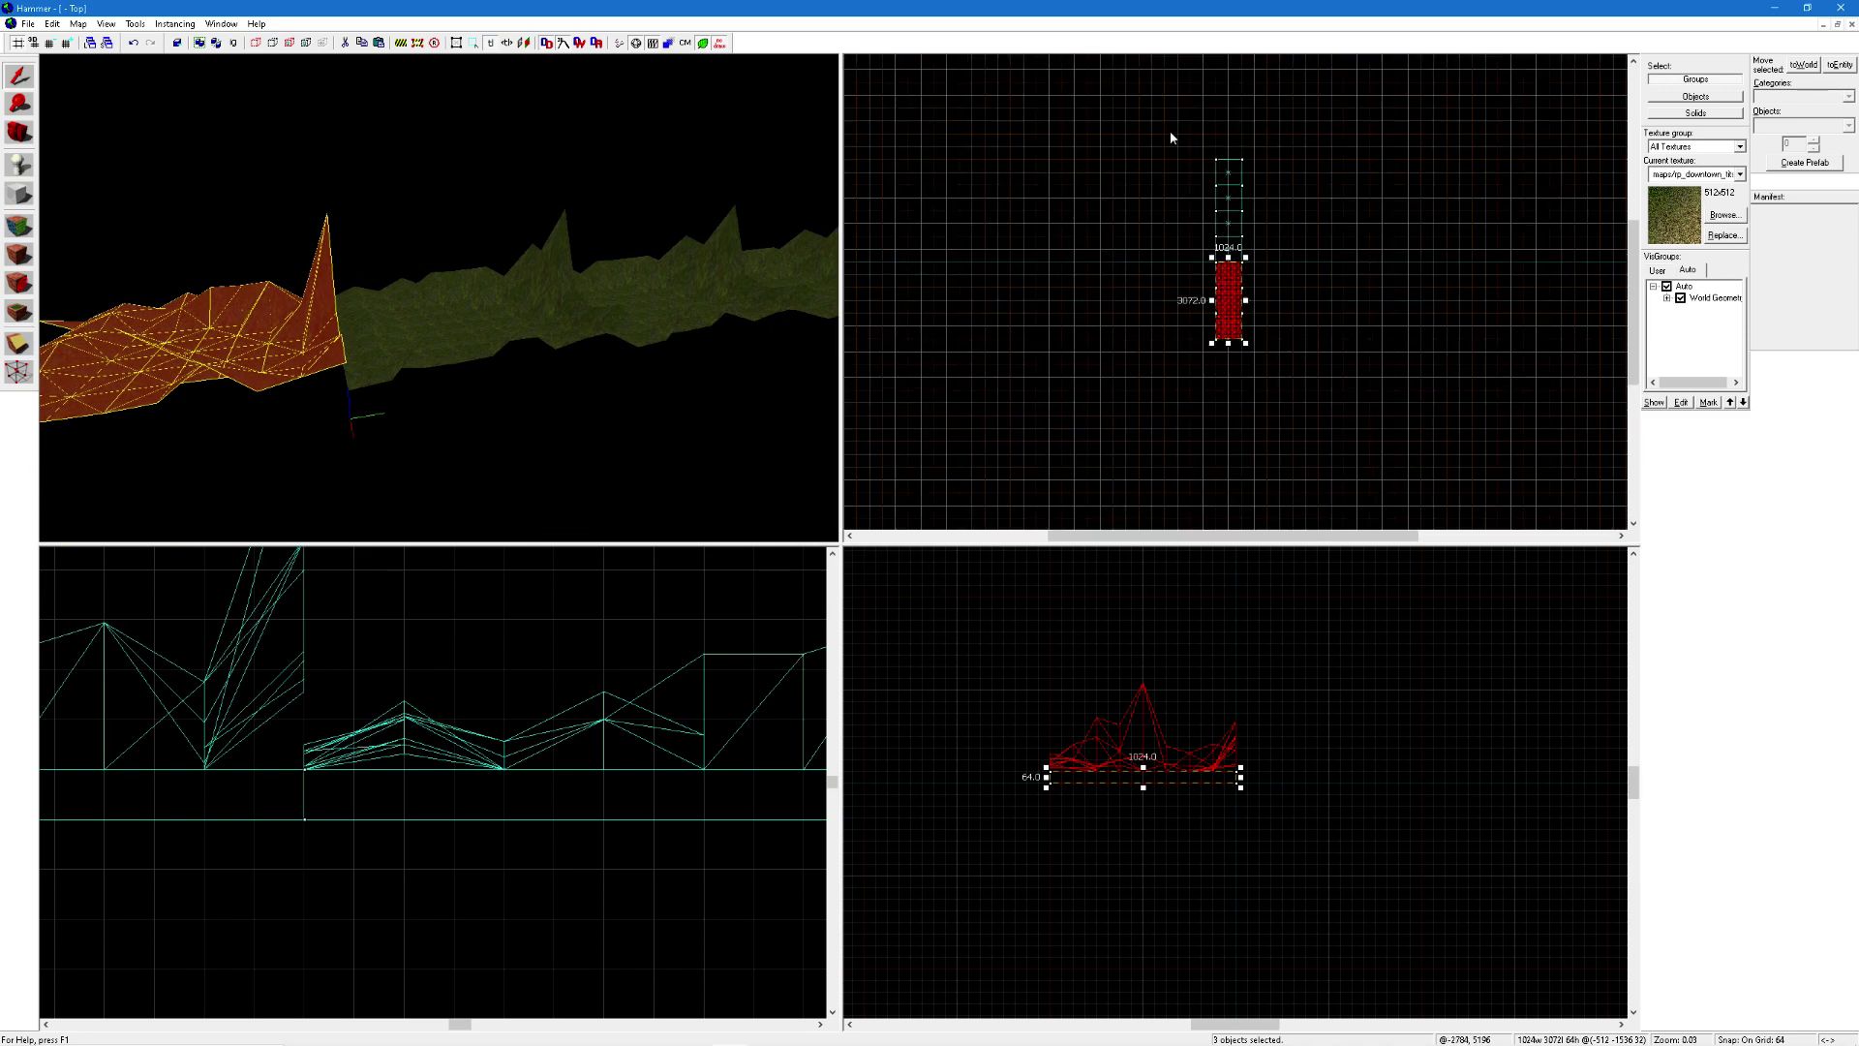
{"action": "left_click_drag", "start_coordinate": [1170, 134], "coordinate": [1298, 393]}
{"action": "key", "text": "Return"}
{"action": "left_click", "coordinate": [23, 223]}
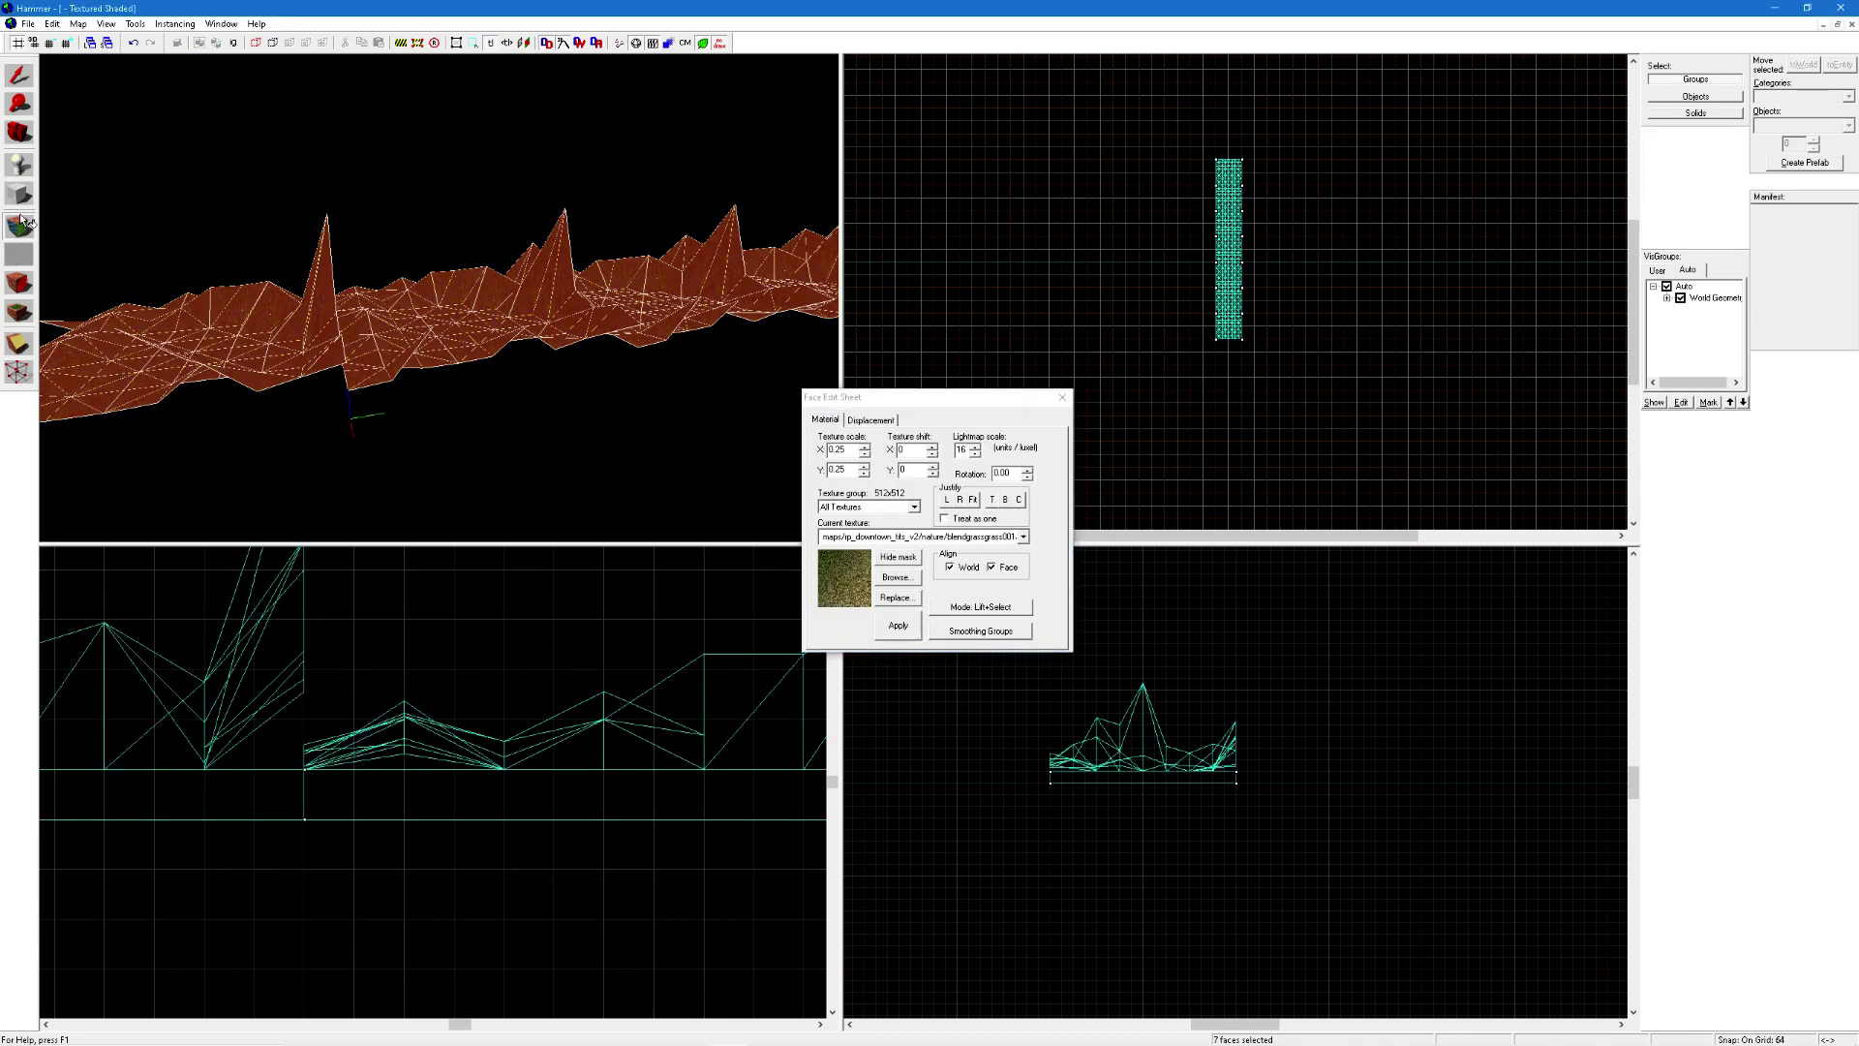
{"action": "left_click", "coordinate": [866, 421]}
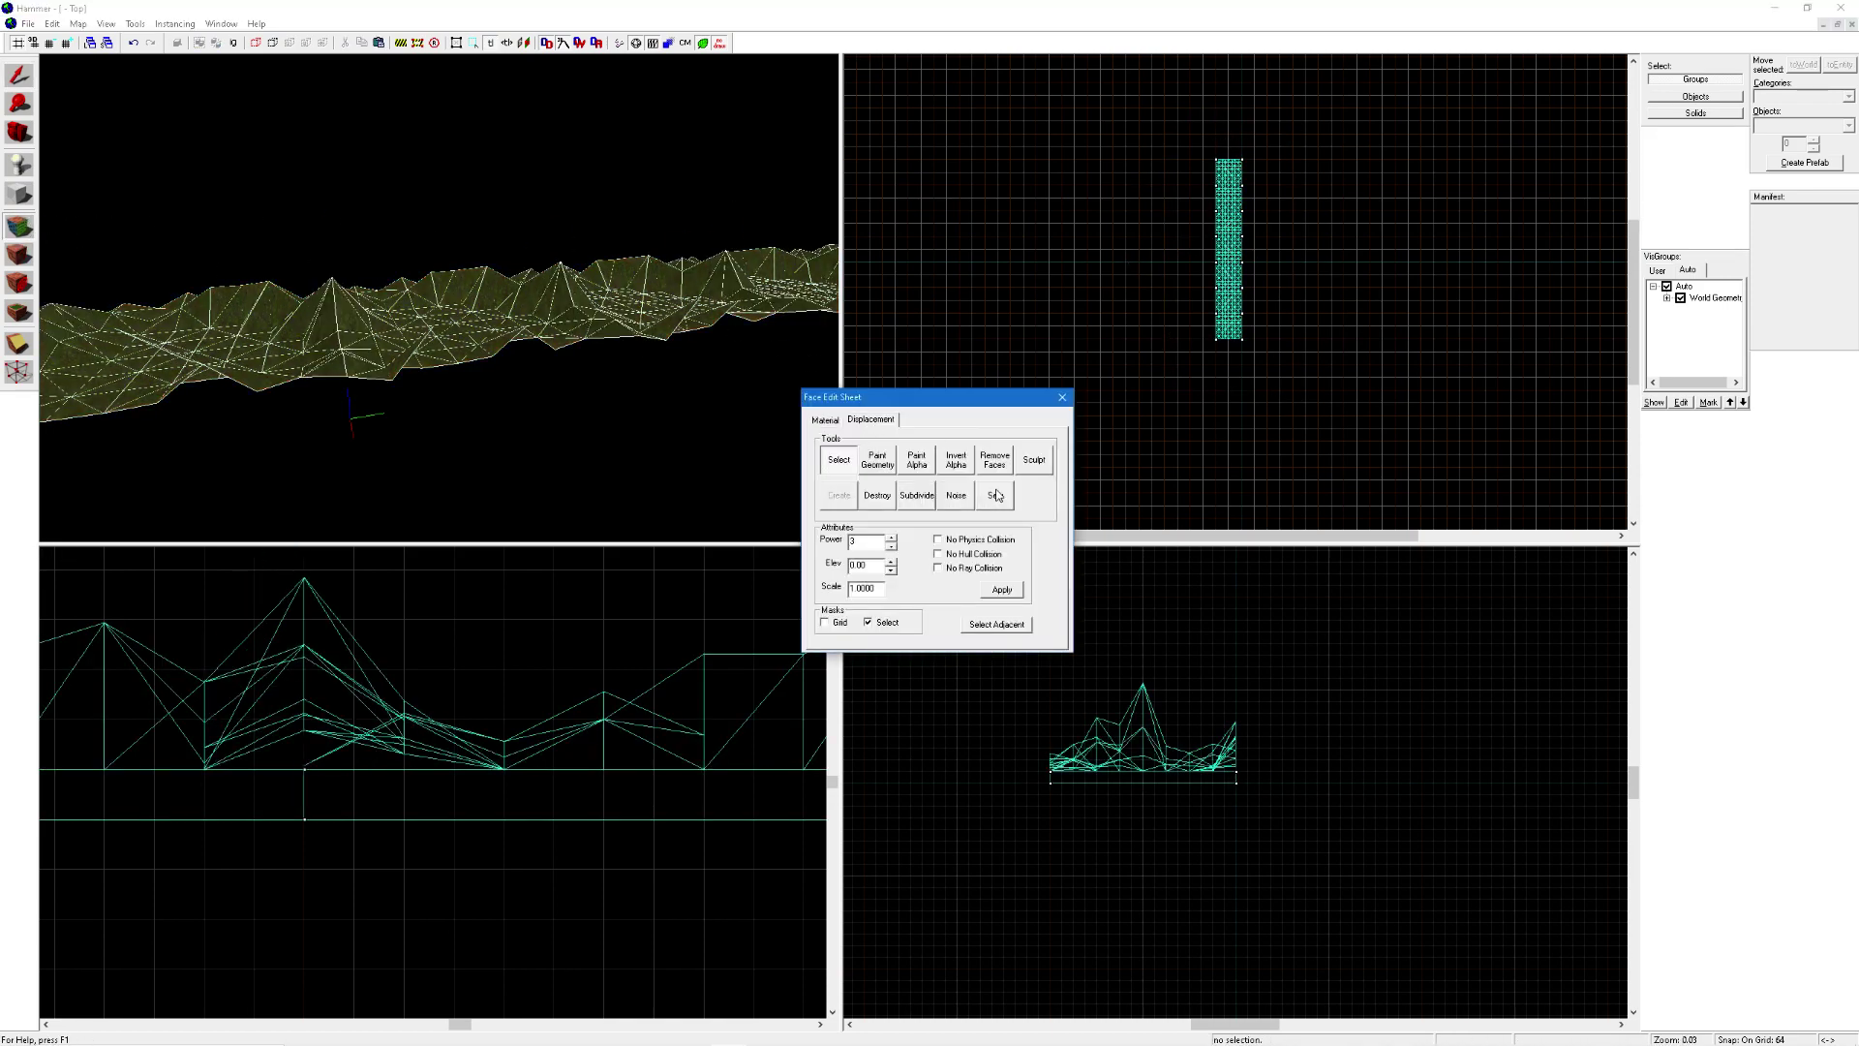
{"action": "left_click", "coordinate": [1062, 397]}
Draw a selection box around the whole row of seven displacements in the top view.
{"action": "key", "text": "z"}
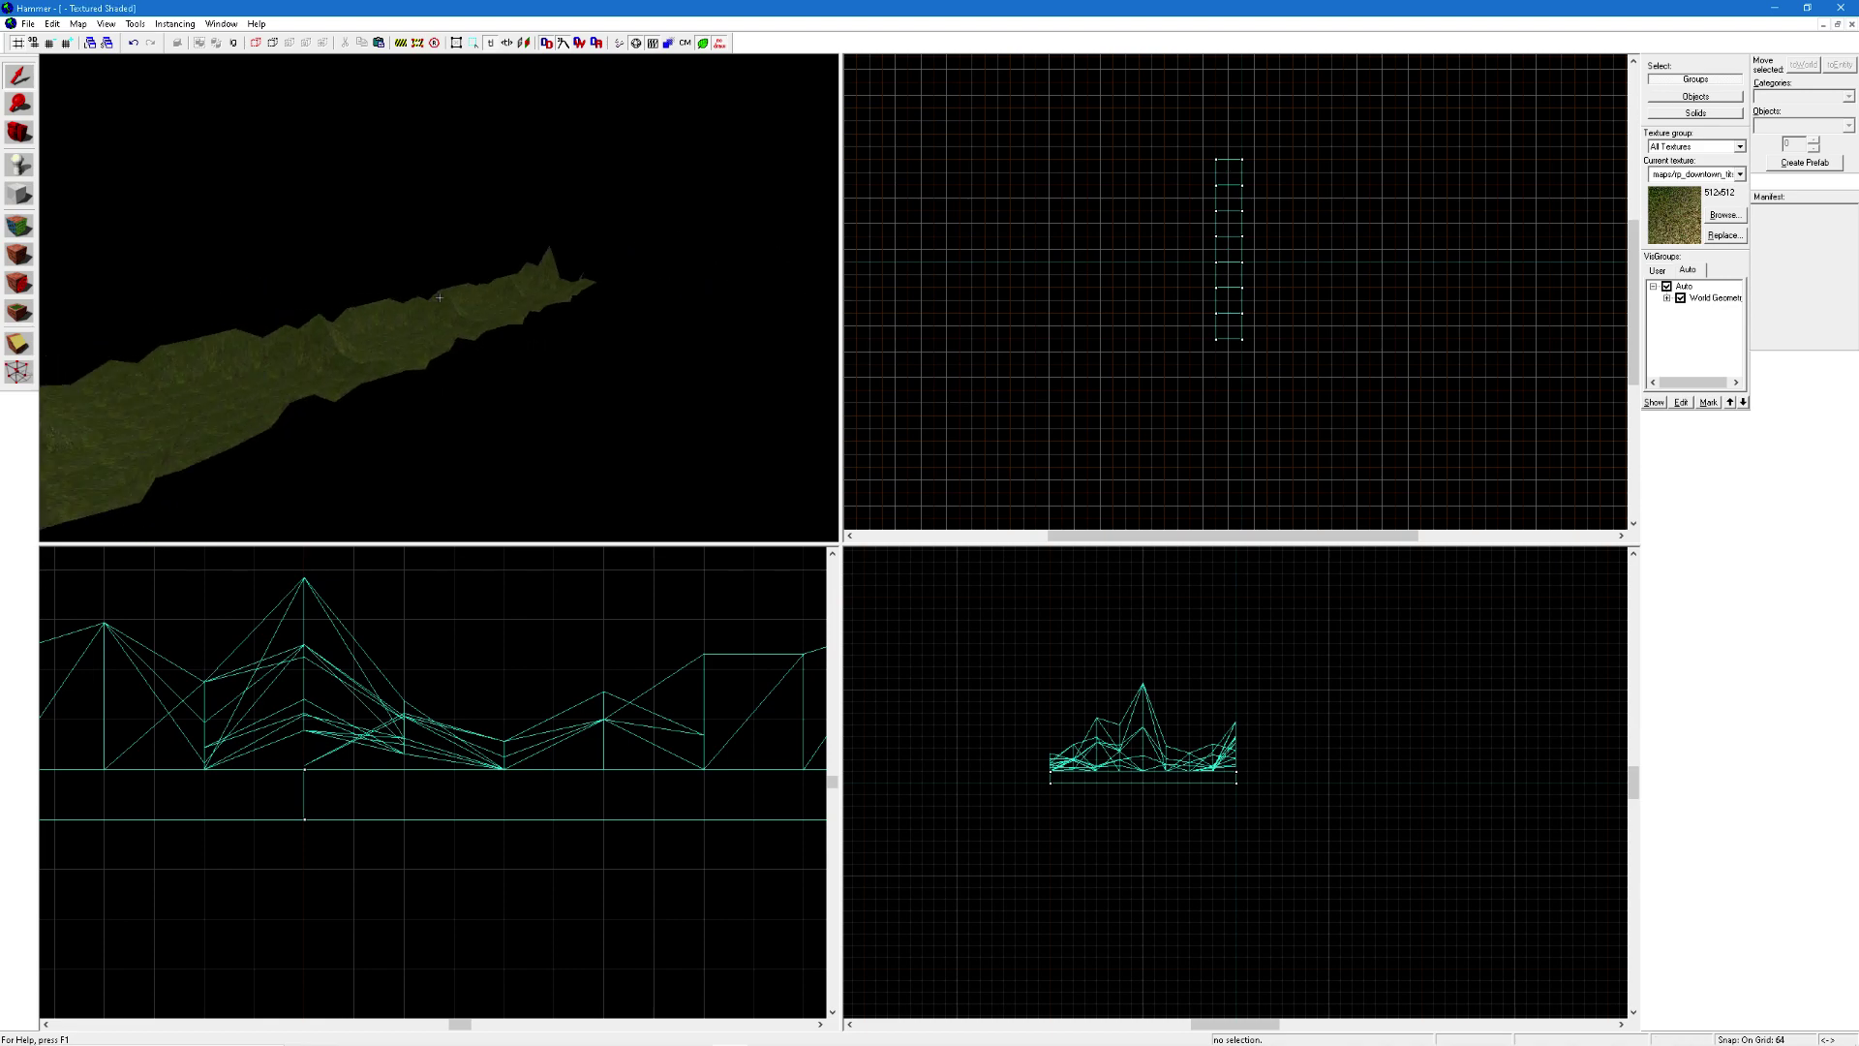
{"action": "key", "text": "w"}
{"action": "key", "text": "z"}
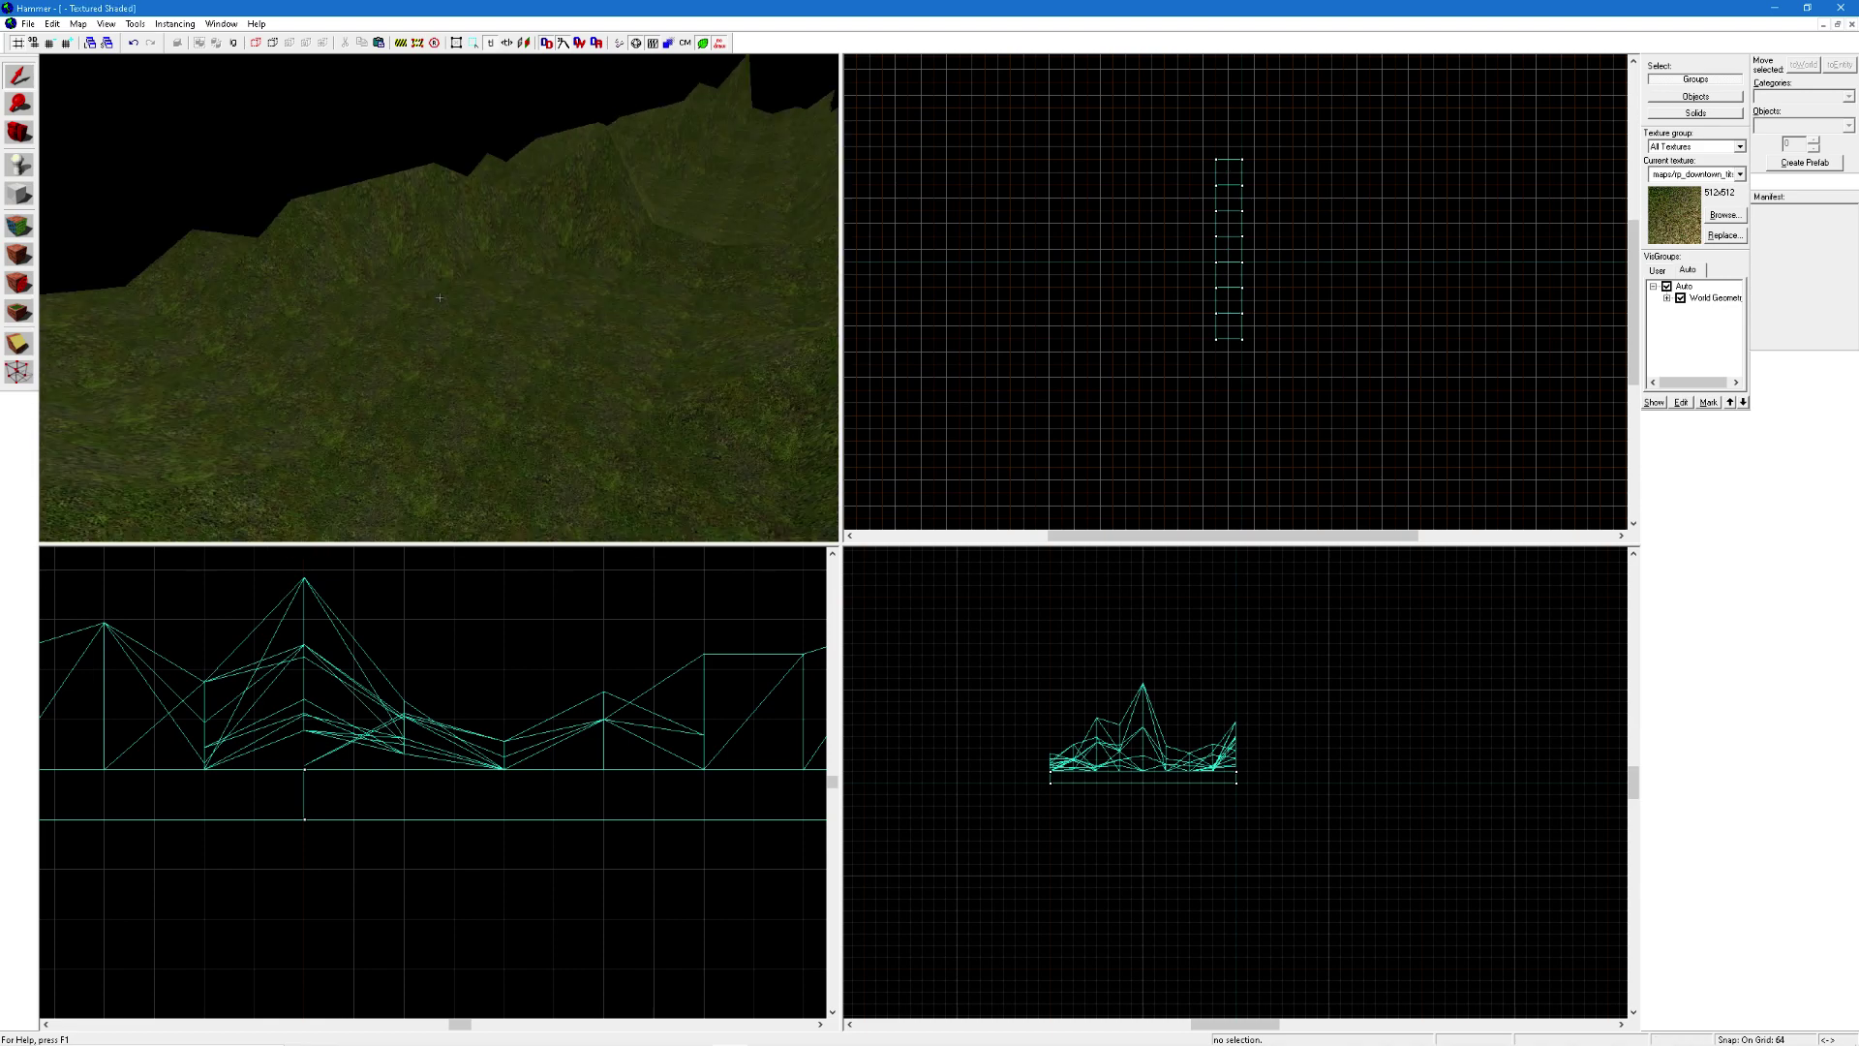
{"action": "left_click", "coordinate": [551, 298]}
{"action": "left_click_drag", "start_coordinate": [1133, 145], "coordinate": [1289, 391]}
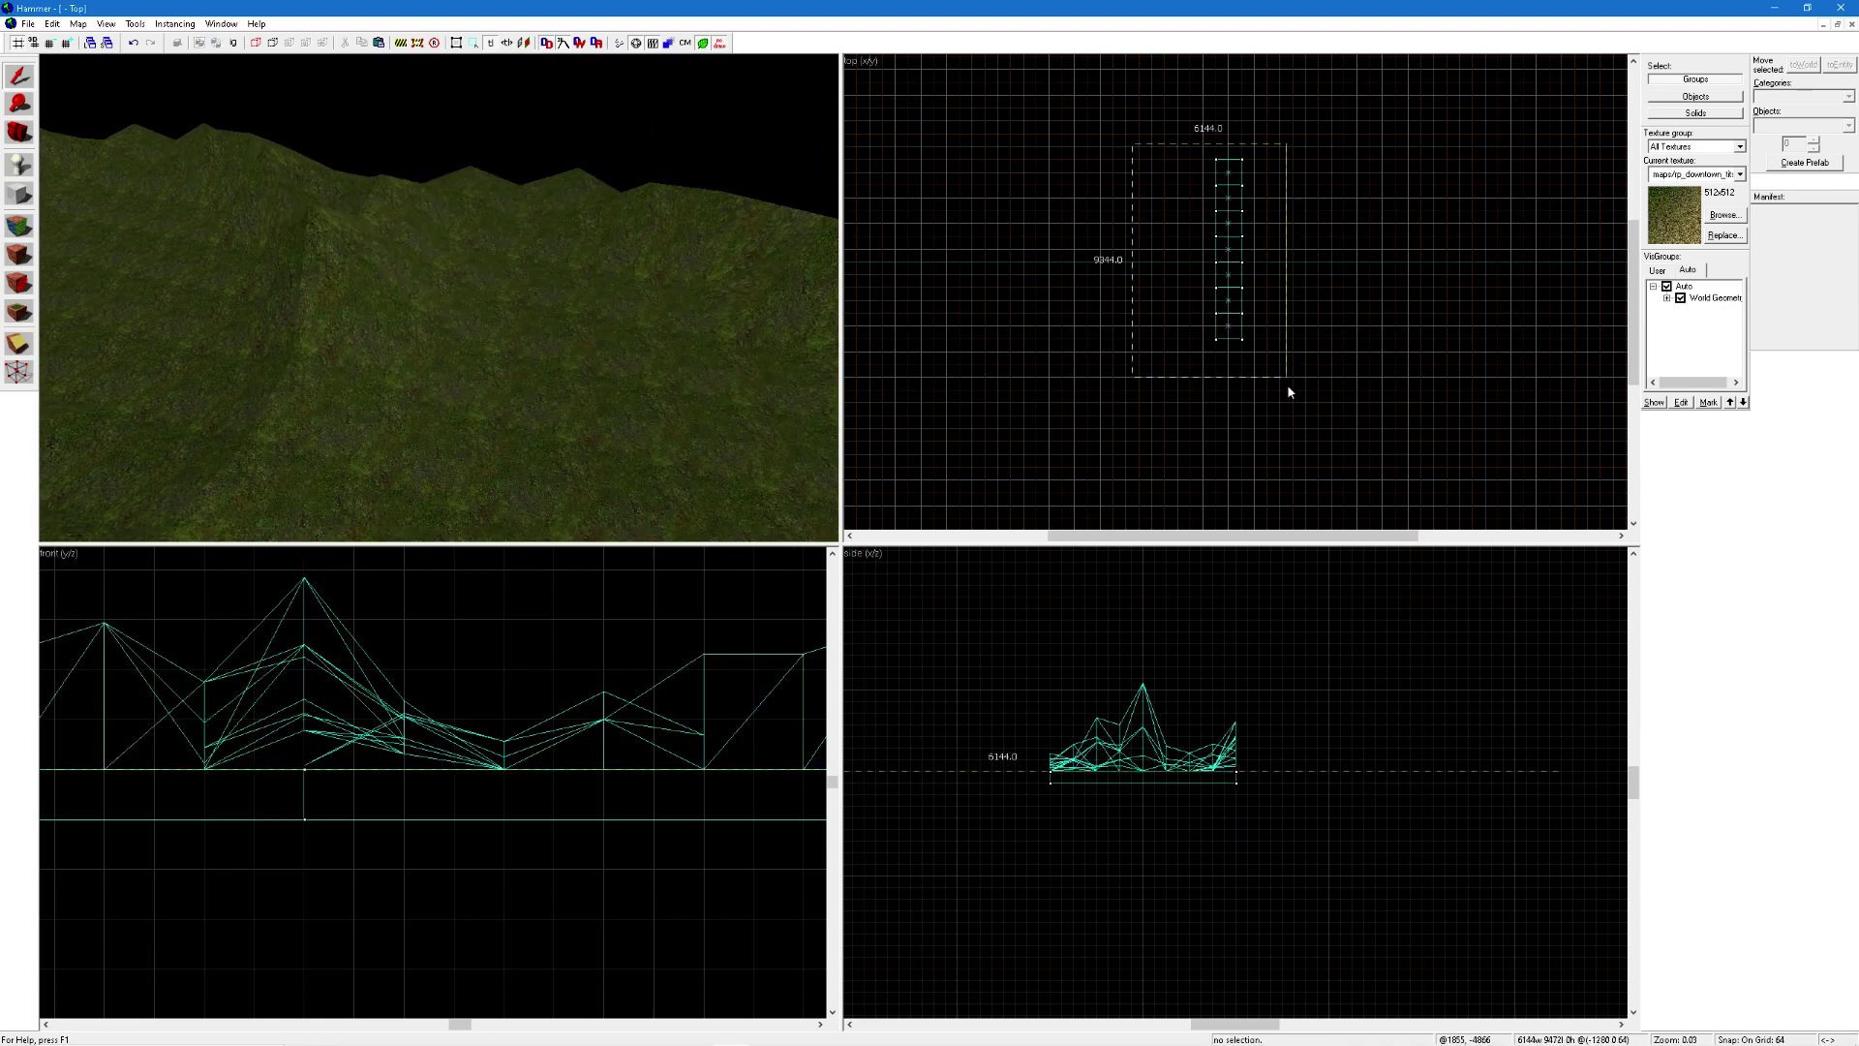
{"action": "left_click", "coordinate": [19, 226]}
{"action": "left_click", "coordinate": [872, 419]}
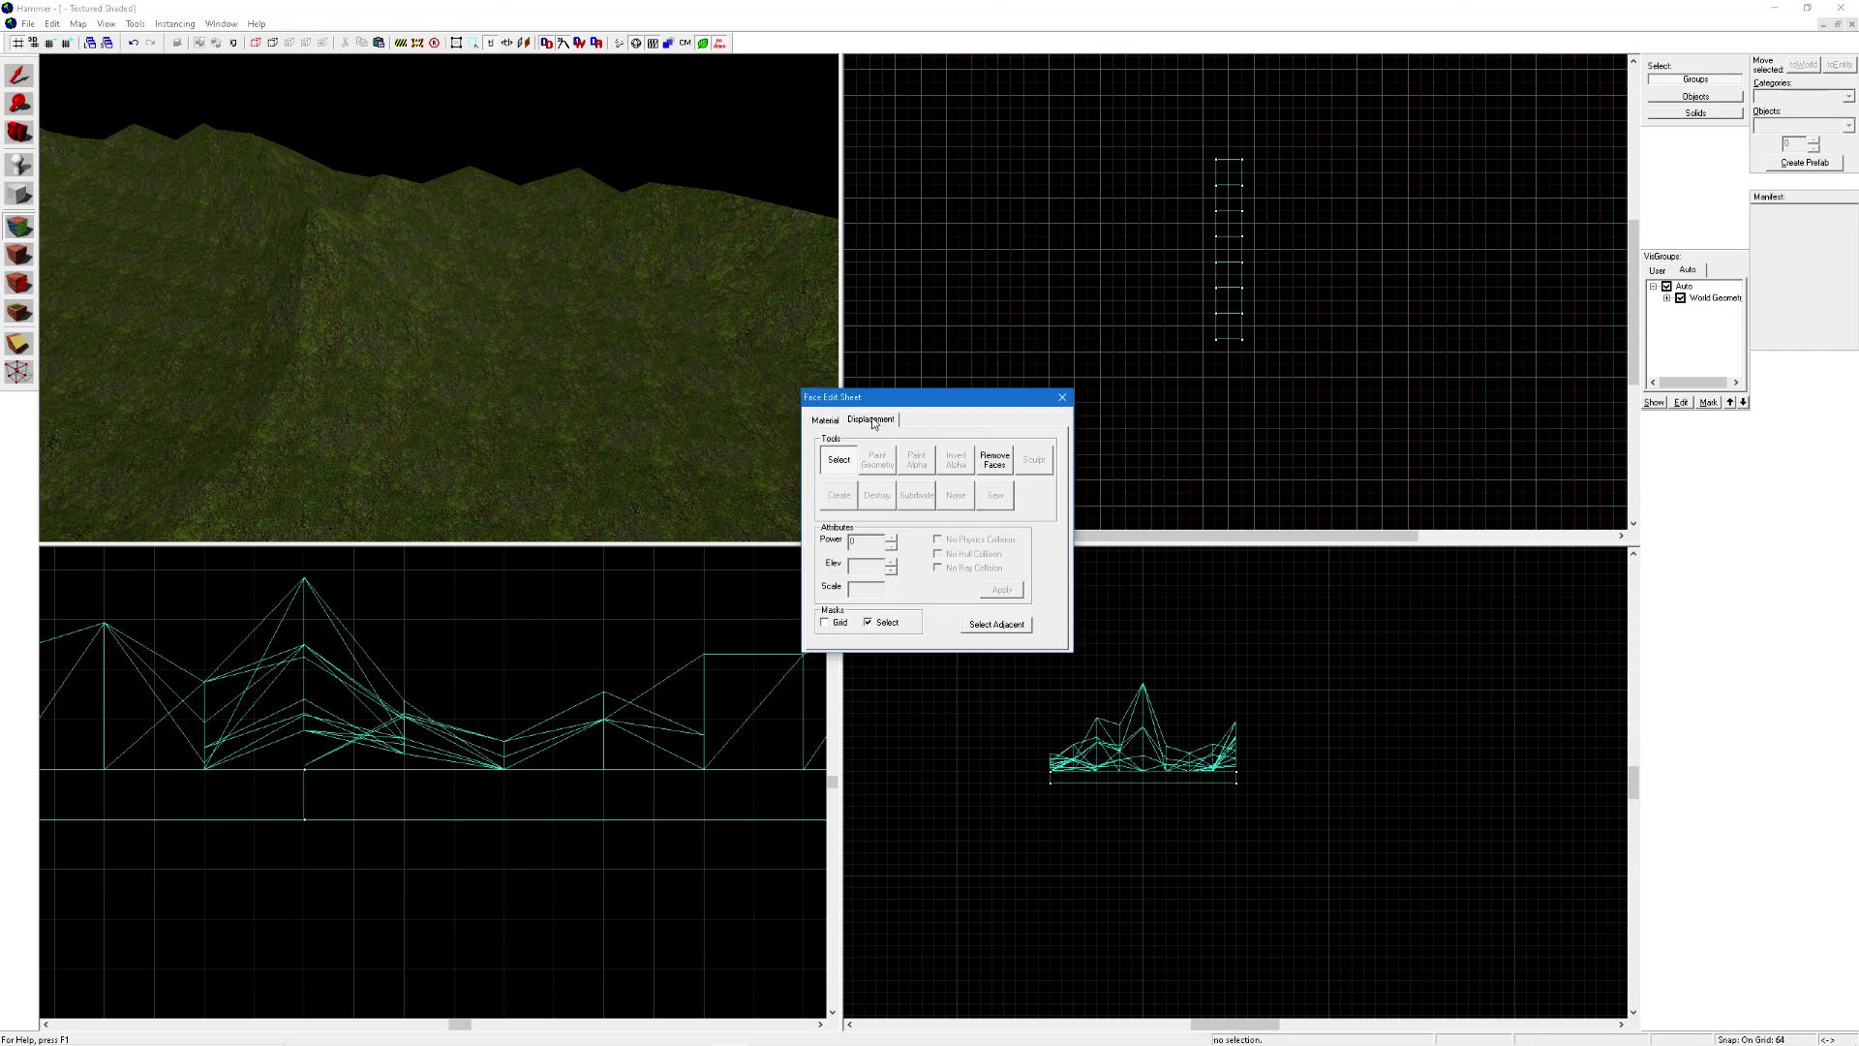
{"action": "left_click", "coordinate": [1061, 397]}
Select all the boxed displacements and set up geometry painting with the Smooth effect and radius 291.
{"action": "key", "text": "Return"}
{"action": "left_click", "coordinate": [21, 228]}
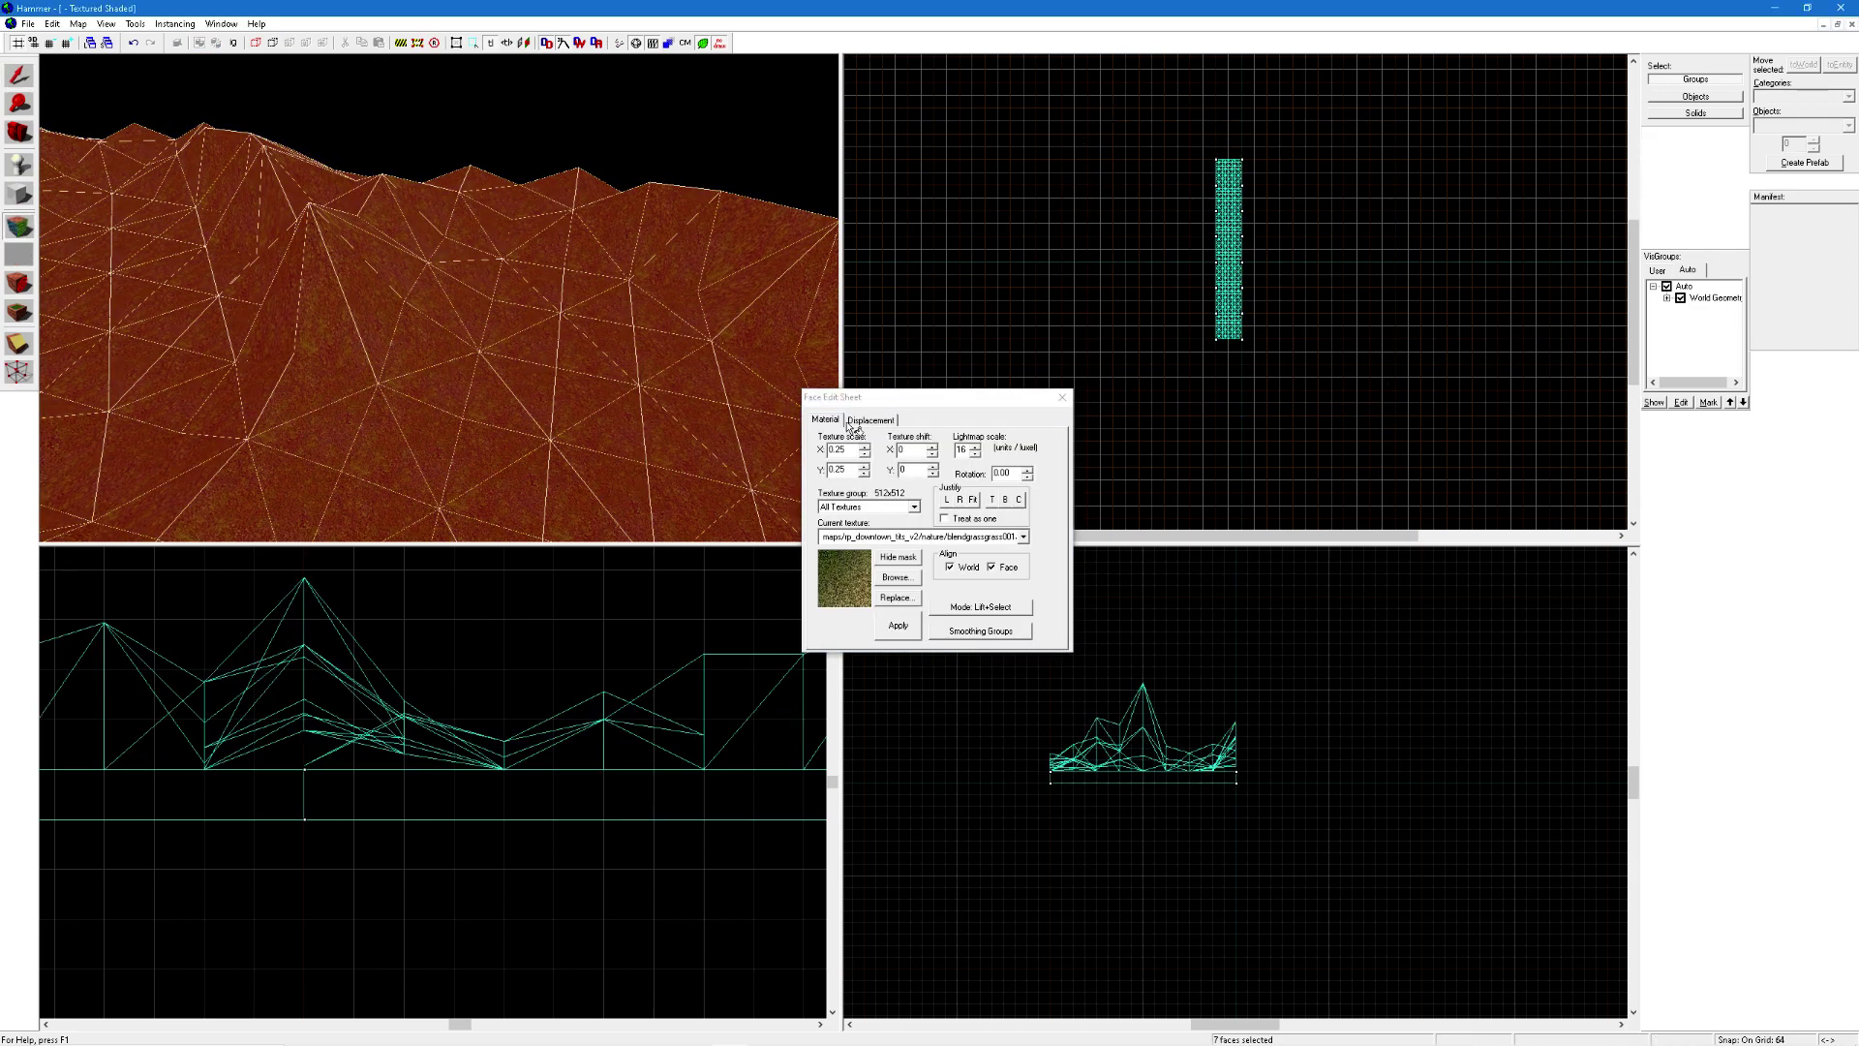
{"action": "left_click", "coordinate": [879, 462]}
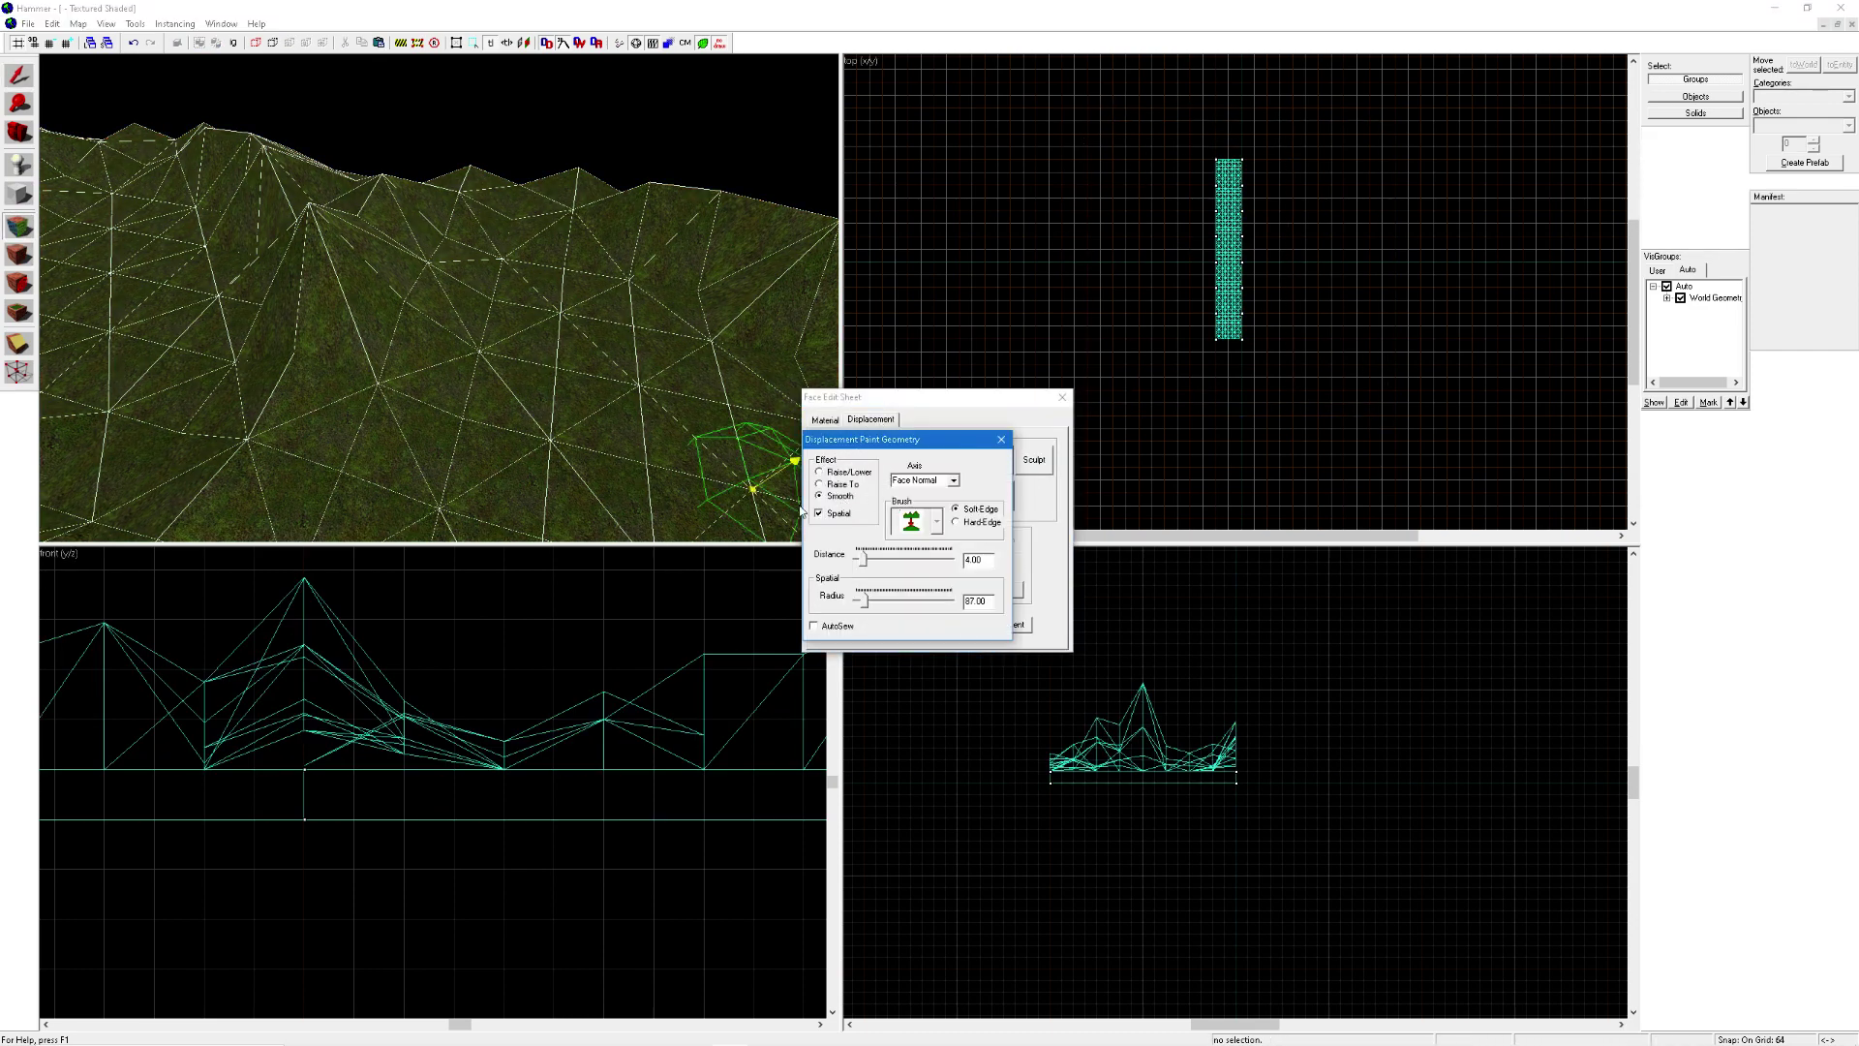
{"action": "left_click", "coordinate": [927, 601]}
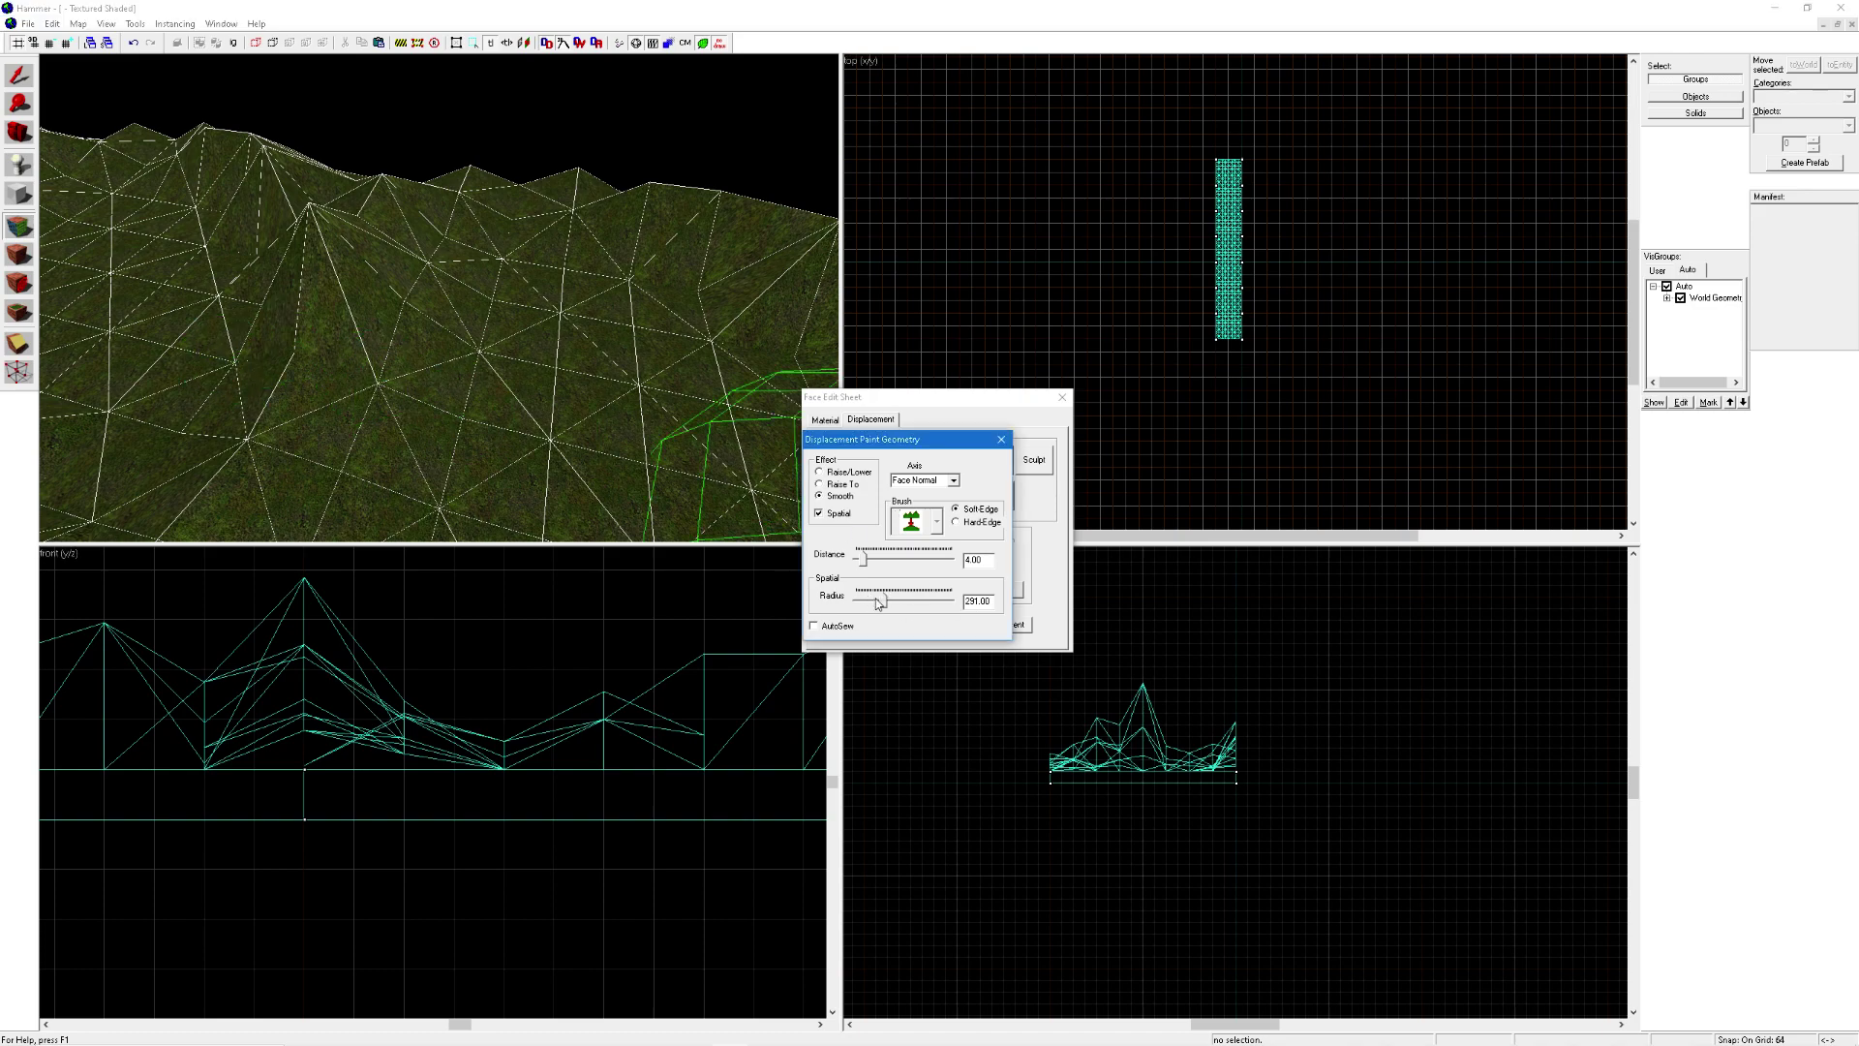
Smooth the ridges and seams between neighbouring displacements along the terrain strip with the 291-radius brush.
{"action": "mouse_move", "coordinate": [451, 398]}
{"action": "left_mouse_down"}
{"action": "mouse_move", "coordinate": [274, 304]}
{"action": "mouse_move", "coordinate": [287, 320]}
{"action": "left_mouse_up"}
{"action": "key", "text": "z"}
{"action": "key", "text": "z"}
{"action": "left_click_drag", "start_coordinate": [438, 297], "coordinate": [556, 332]}
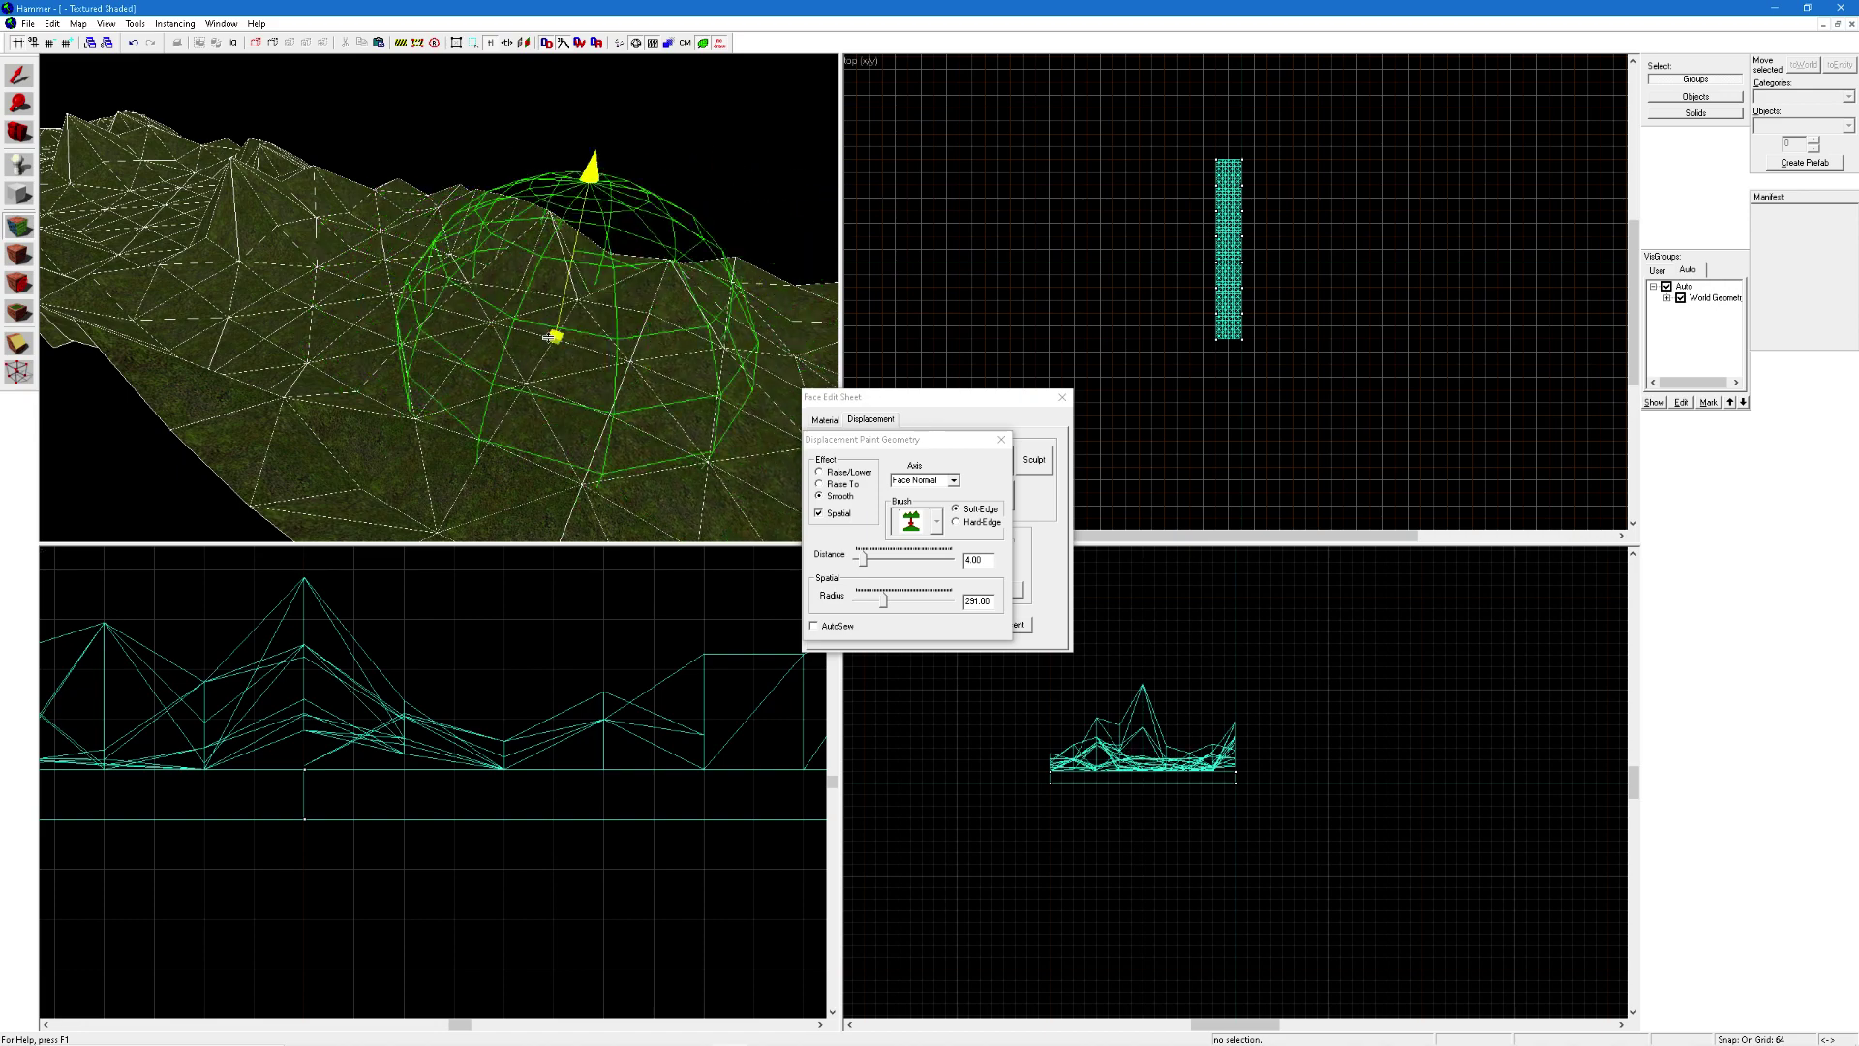
{"action": "key", "text": "z"}
{"action": "key", "text": "z"}
{"action": "mouse_move", "coordinate": [436, 297]}
{"action": "left_mouse_down"}
{"action": "mouse_move", "coordinate": [382, 258]}
{"action": "mouse_move", "coordinate": [281, 274]}
{"action": "left_mouse_up"}
{"action": "key", "text": "z"}
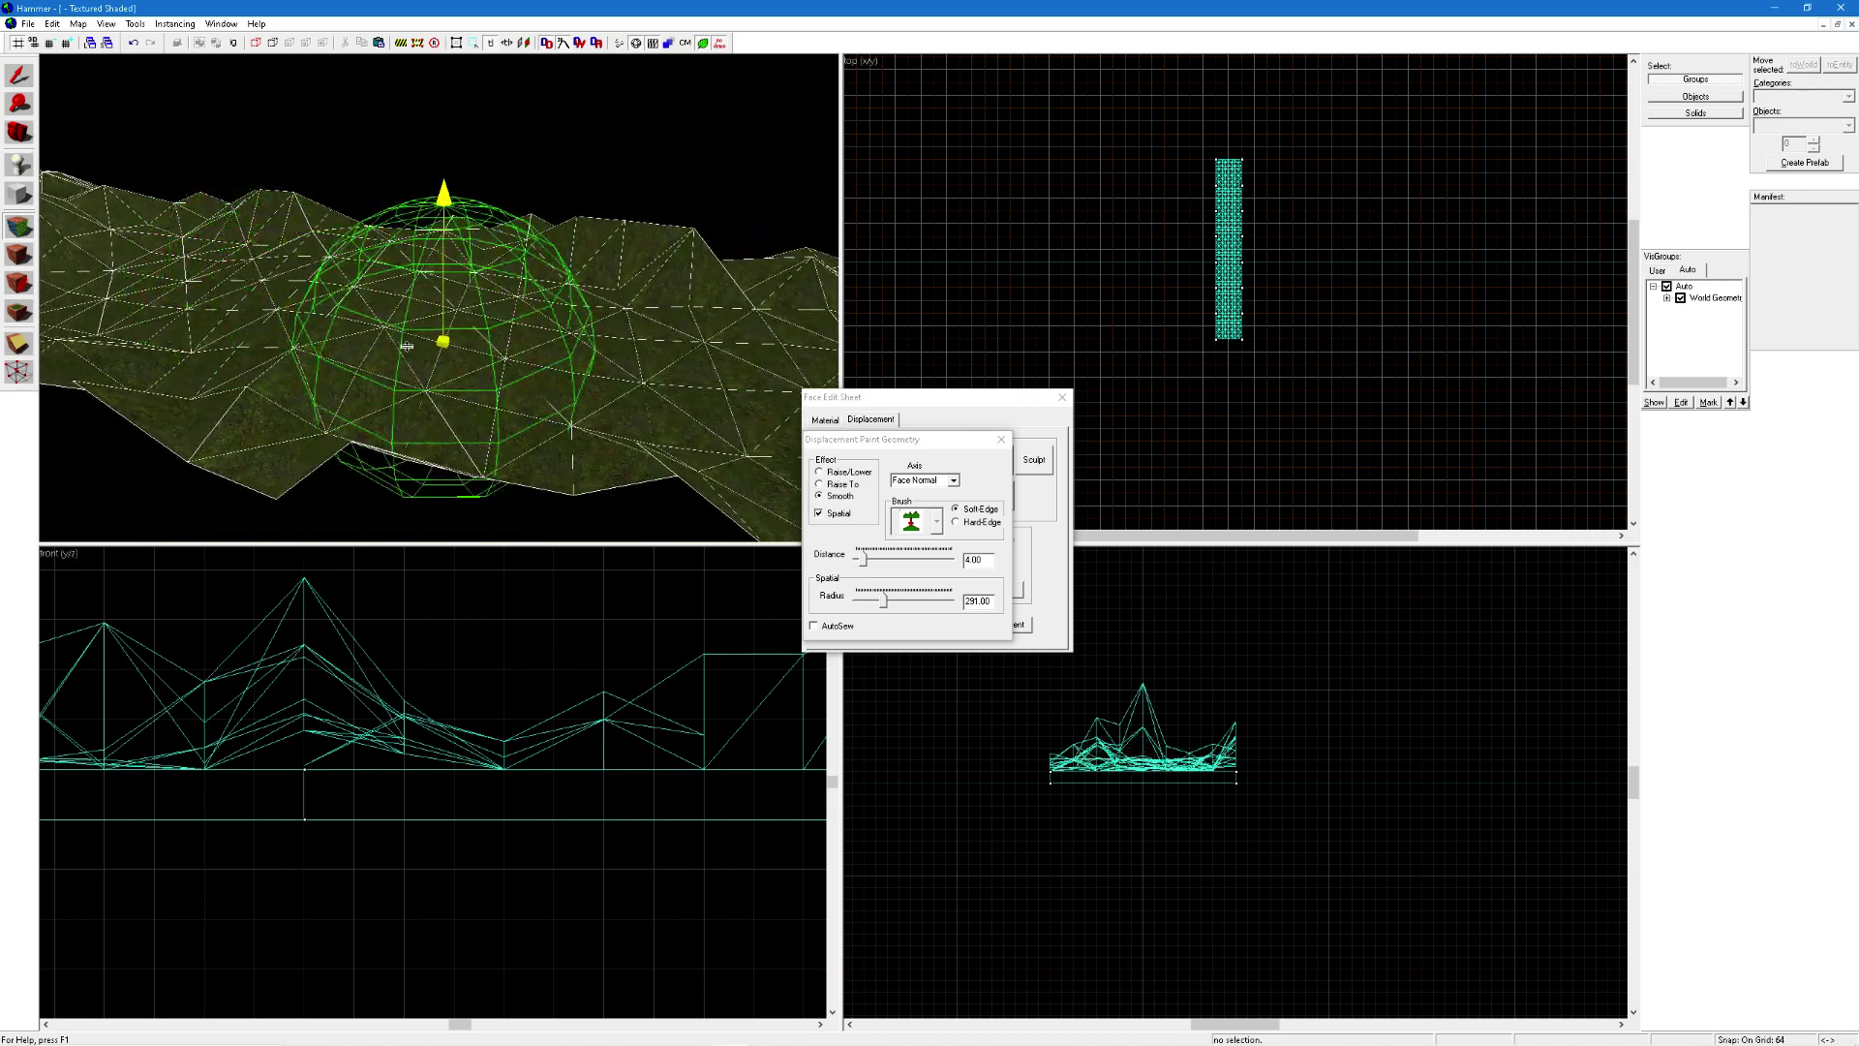
{"action": "key", "text": "z"}
{"action": "mouse_move", "coordinate": [439, 298]}
{"action": "left_mouse_down"}
{"action": "mouse_move", "coordinate": [210, 189]}
{"action": "mouse_move", "coordinate": [249, 237]}
{"action": "left_mouse_up"}
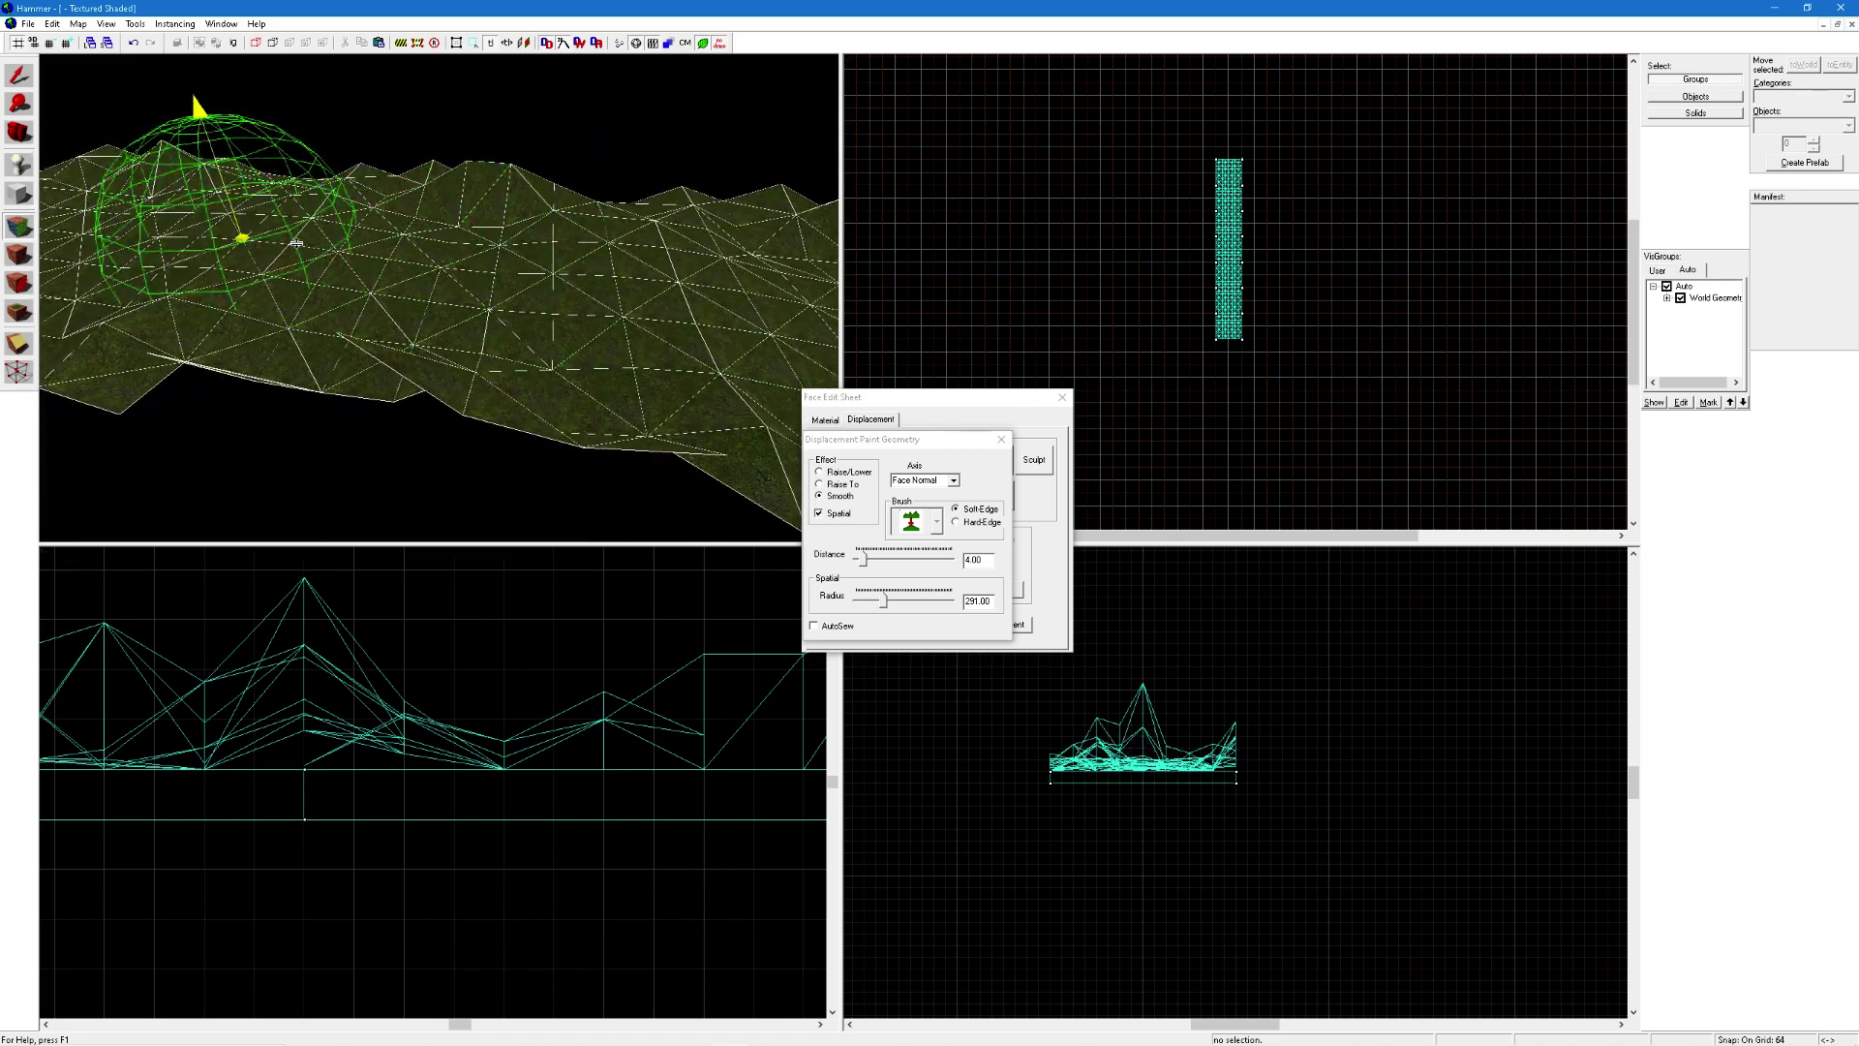
{"action": "key", "text": "z"}
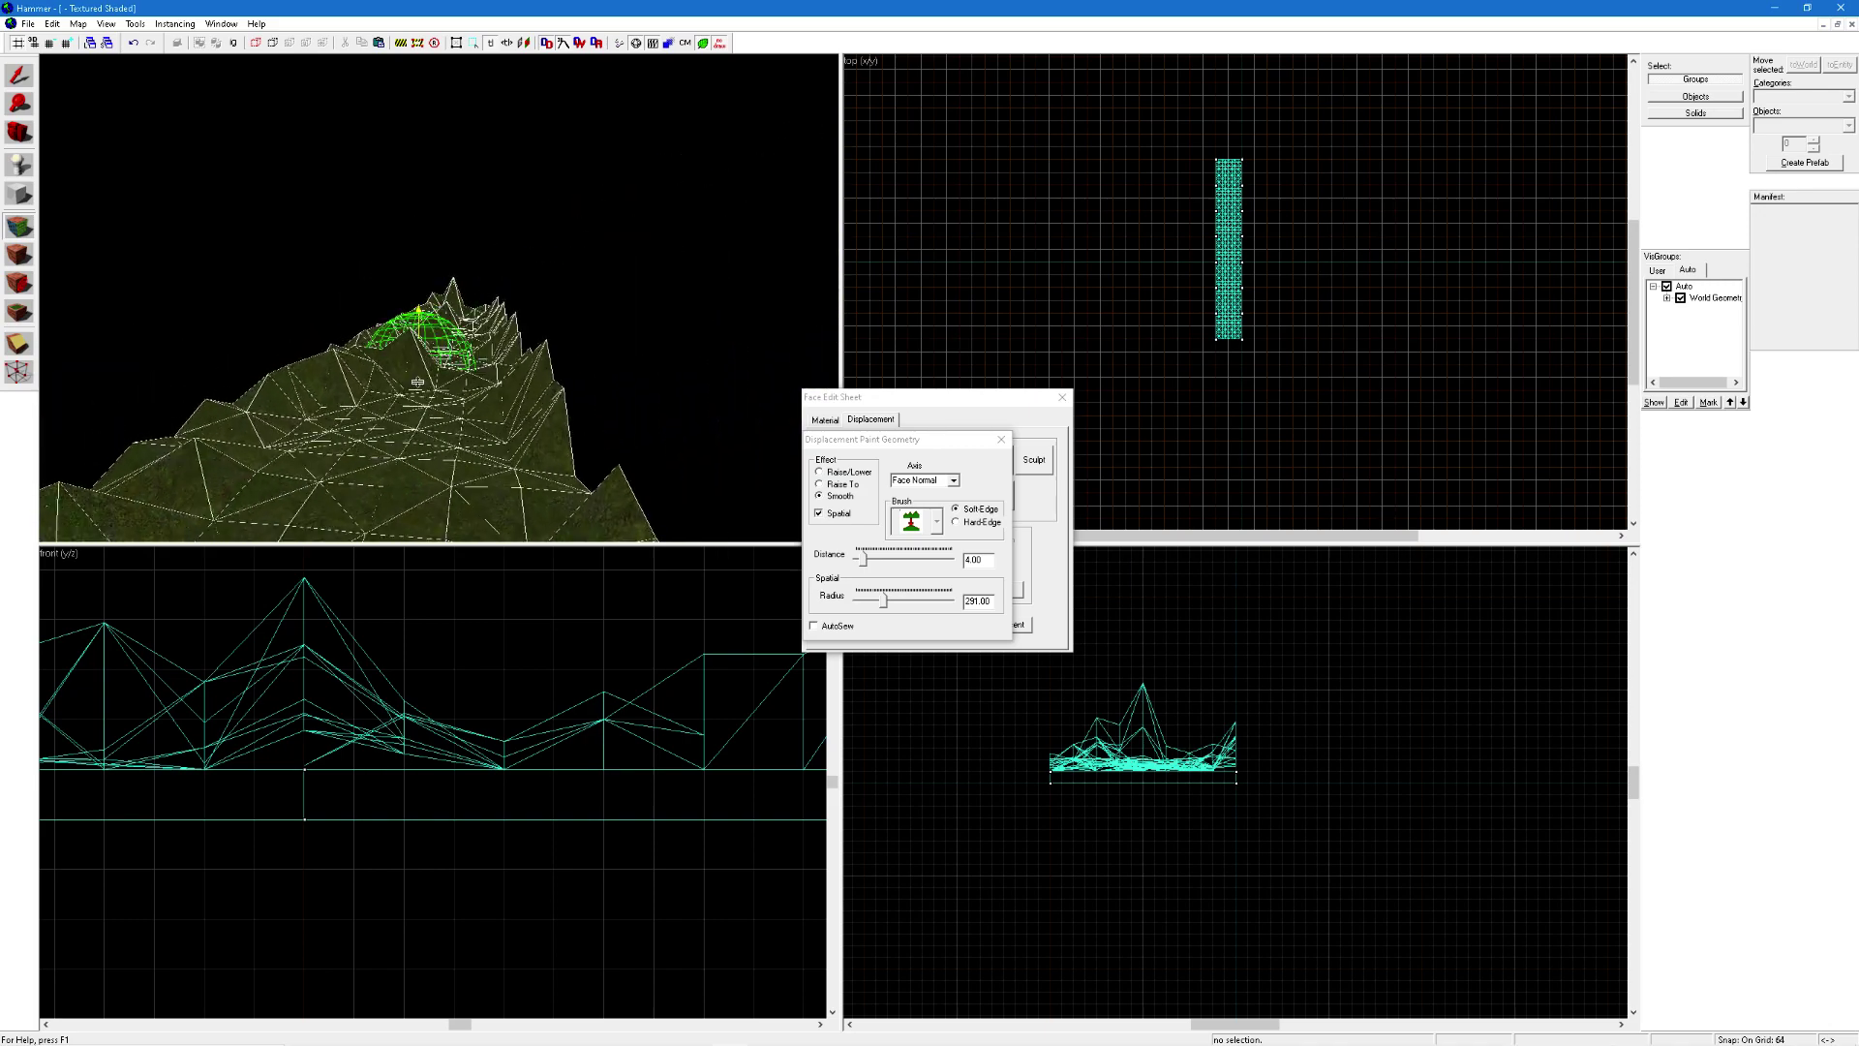
Smooth the remaining sharp peaks and valley floor towards the far end of the strip, up to the tall spike.
{"action": "key", "text": "w"}
{"action": "mouse_move", "coordinate": [417, 382]}
{"action": "left_mouse_down"}
{"action": "mouse_move", "coordinate": [398, 379]}
{"action": "mouse_move", "coordinate": [429, 431]}
{"action": "mouse_move", "coordinate": [464, 441]}
{"action": "left_mouse_up"}
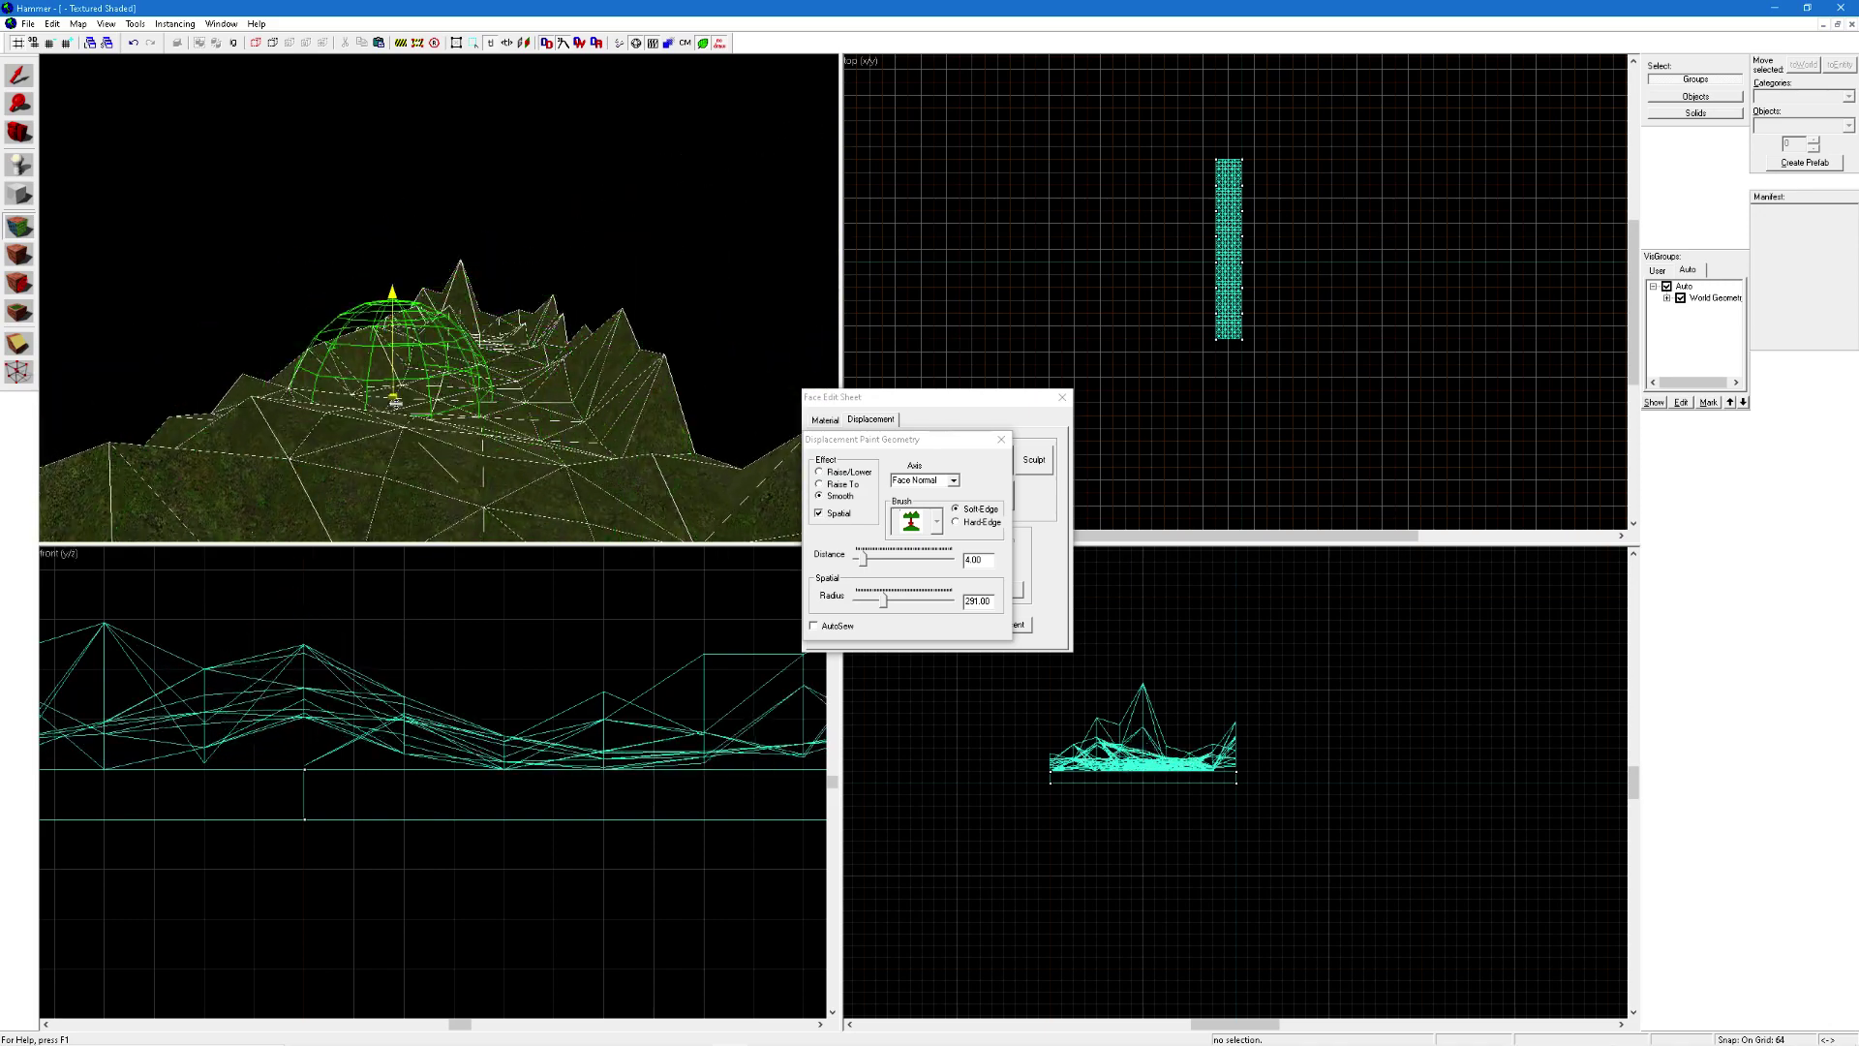
{"action": "key", "text": "w"}
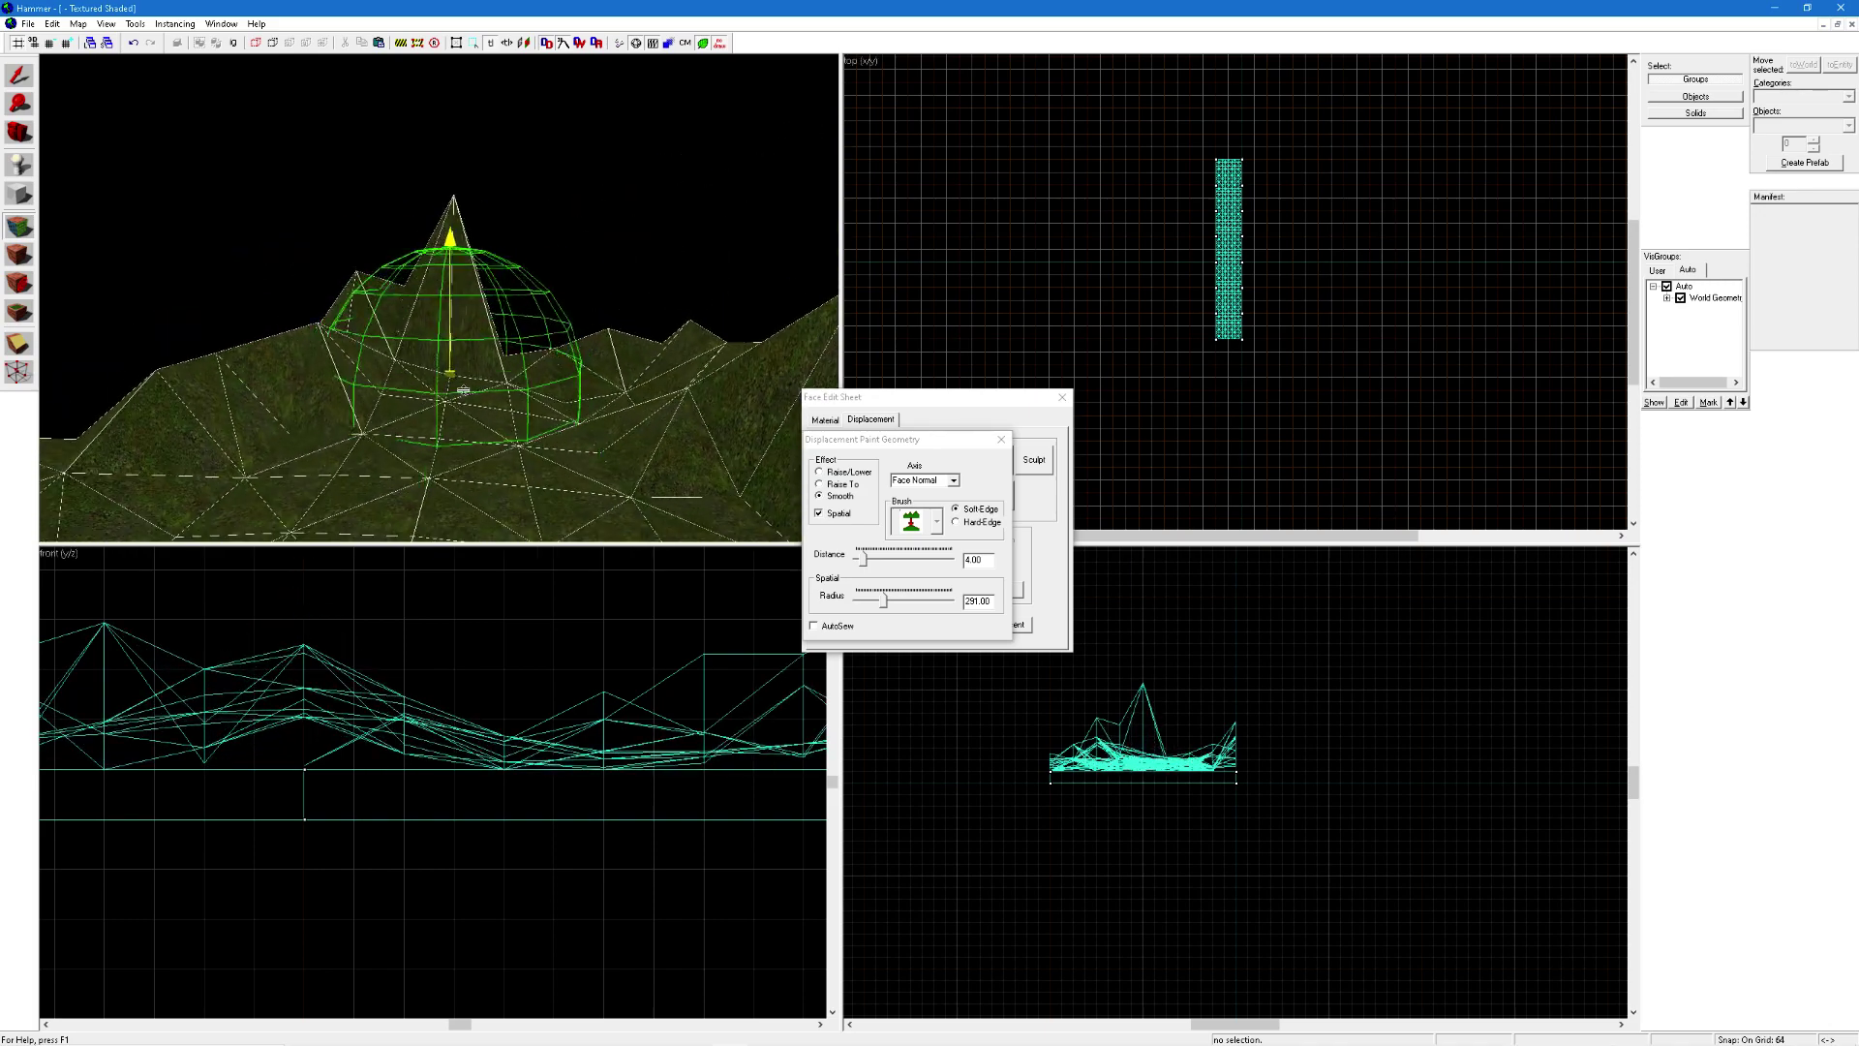
{"action": "left_click", "coordinate": [456, 298]}
{"action": "key", "text": "z"}
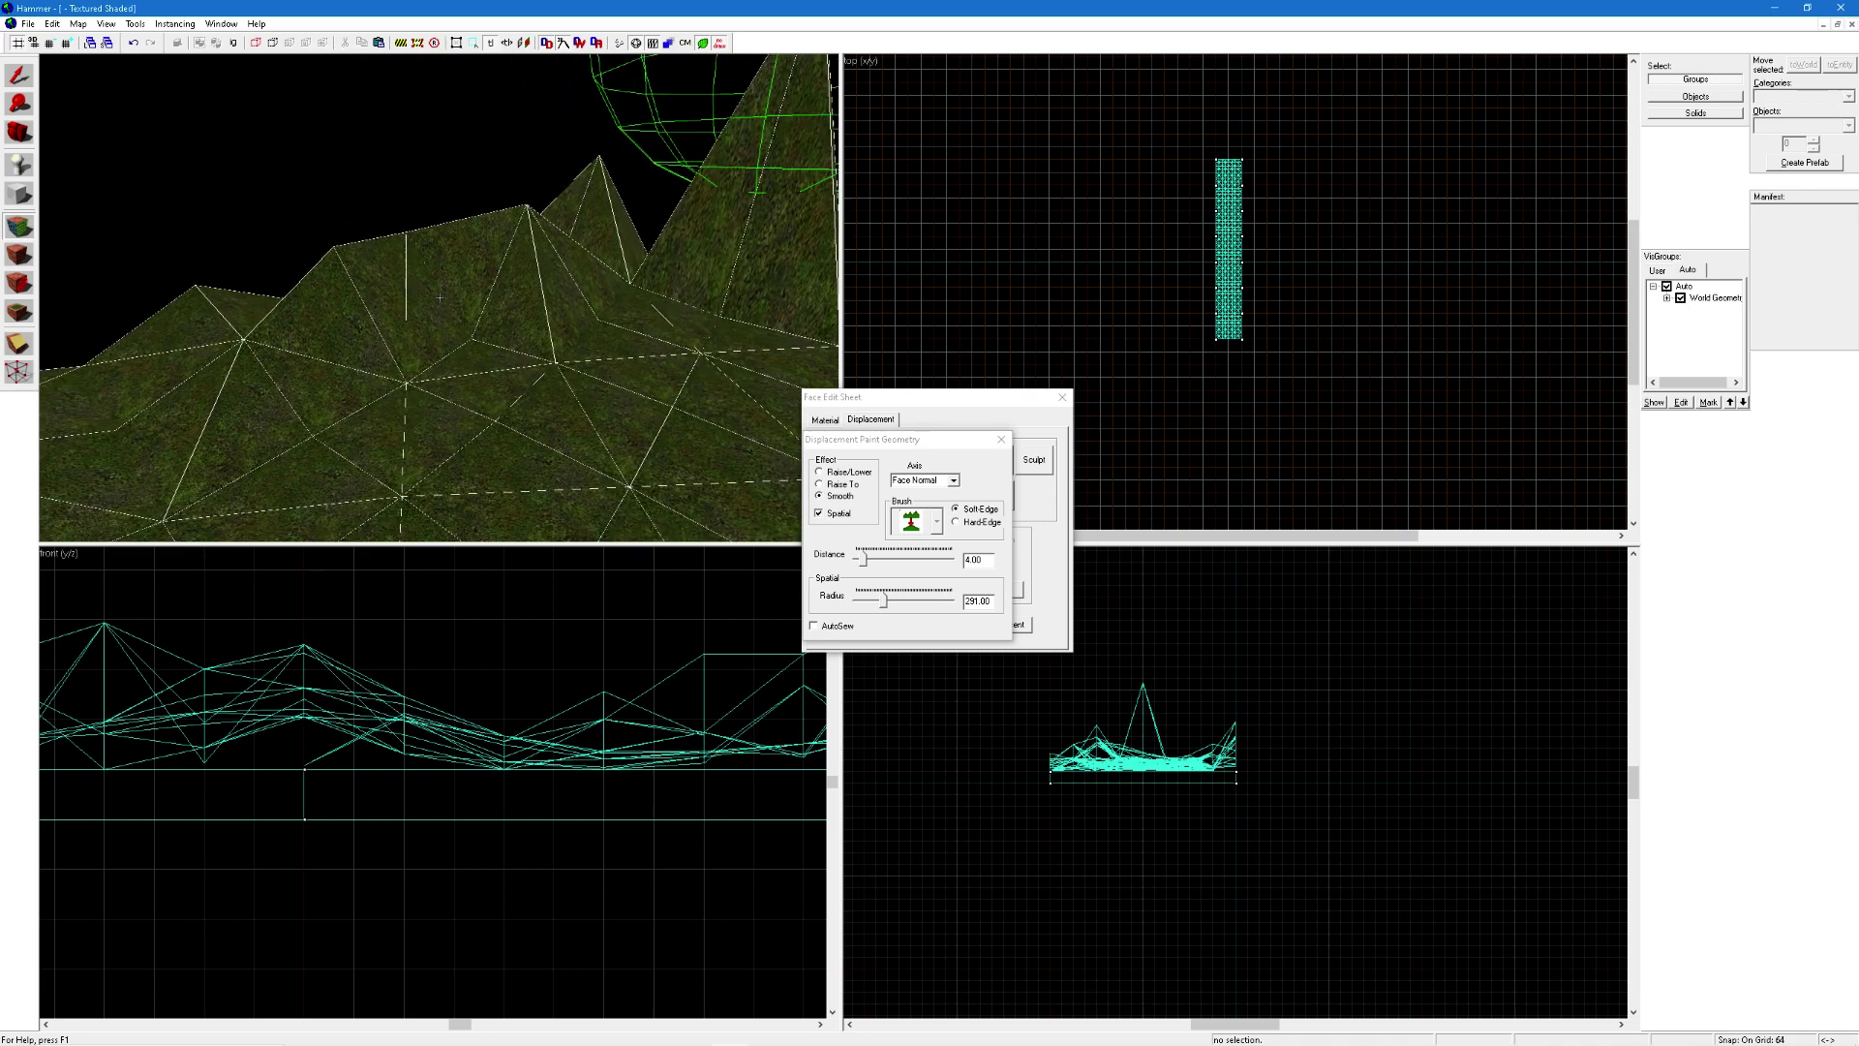
{"action": "key", "text": "w"}
{"action": "key", "text": "s"}
{"action": "key", "text": "z"}
{"action": "left_click_drag", "start_coordinate": [438, 334], "coordinate": [435, 281]}
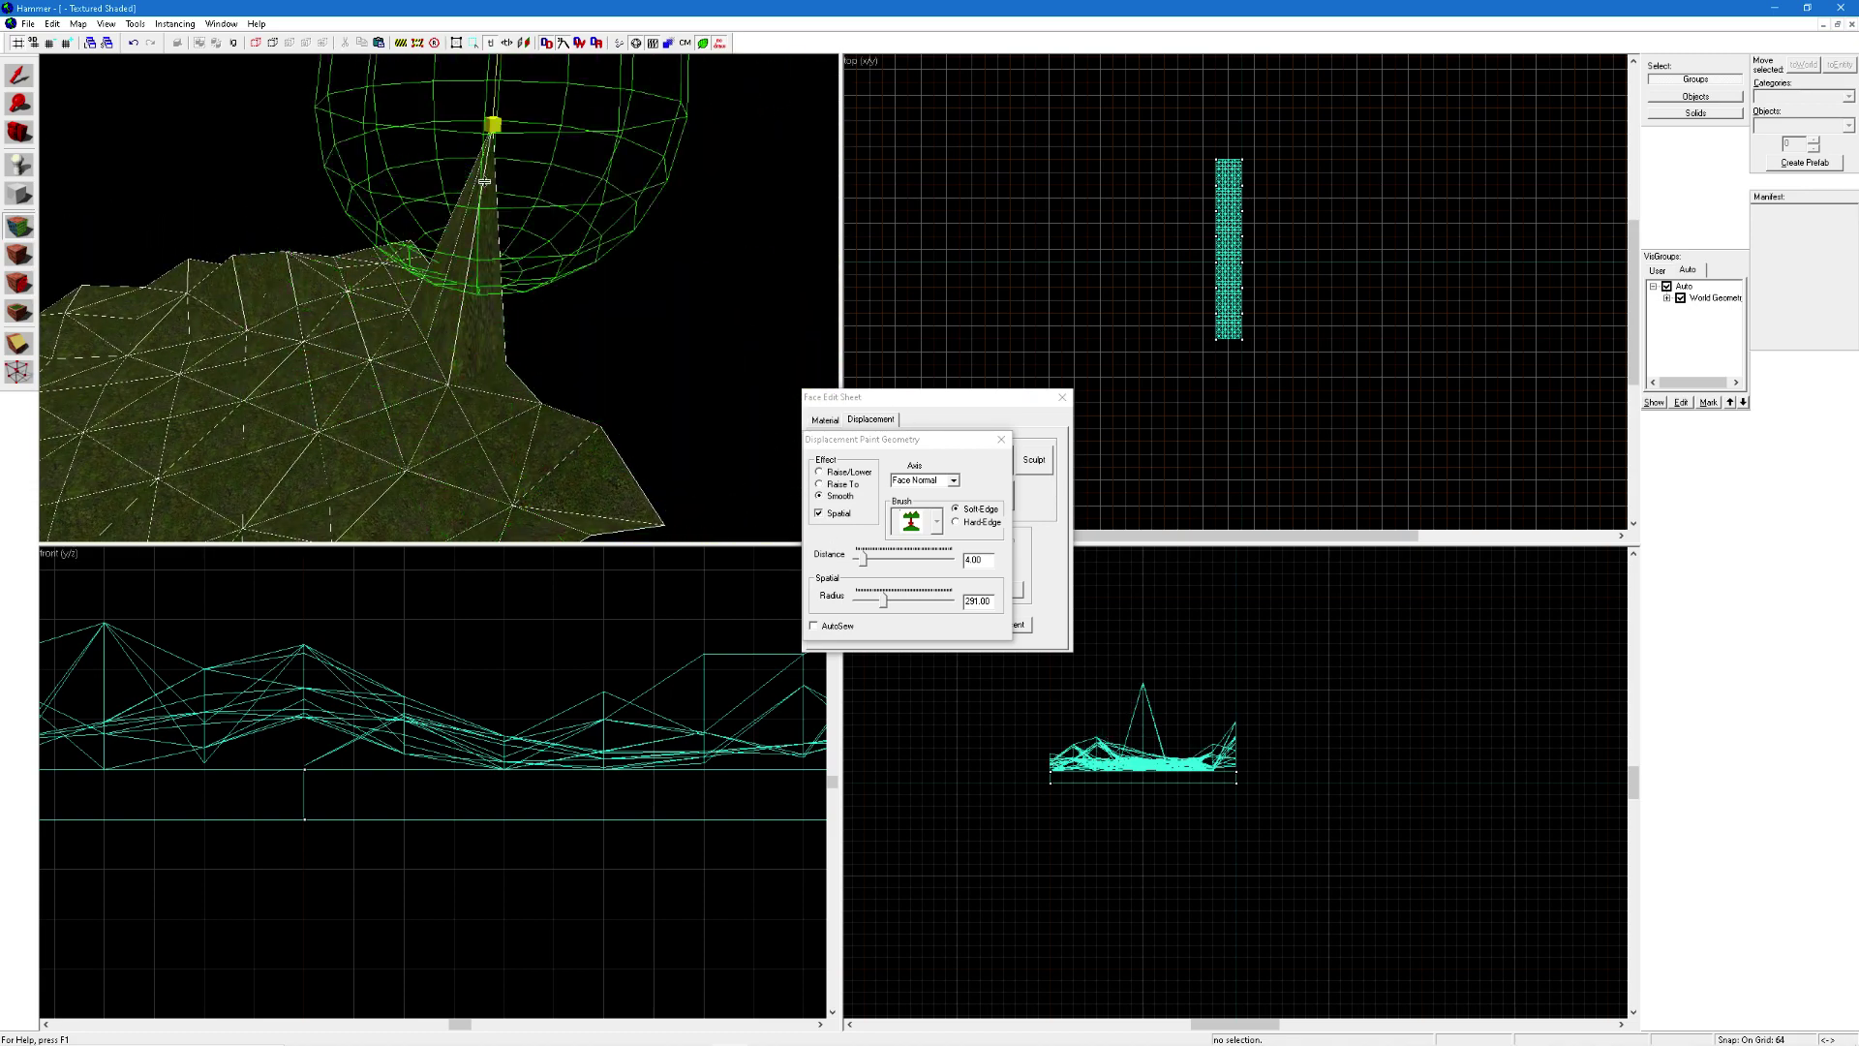
Increase the smoothing radius to 485, flatten the tall spike at the strip's end, and finish the displacement editing.
{"action": "left_click", "coordinate": [884, 600]}
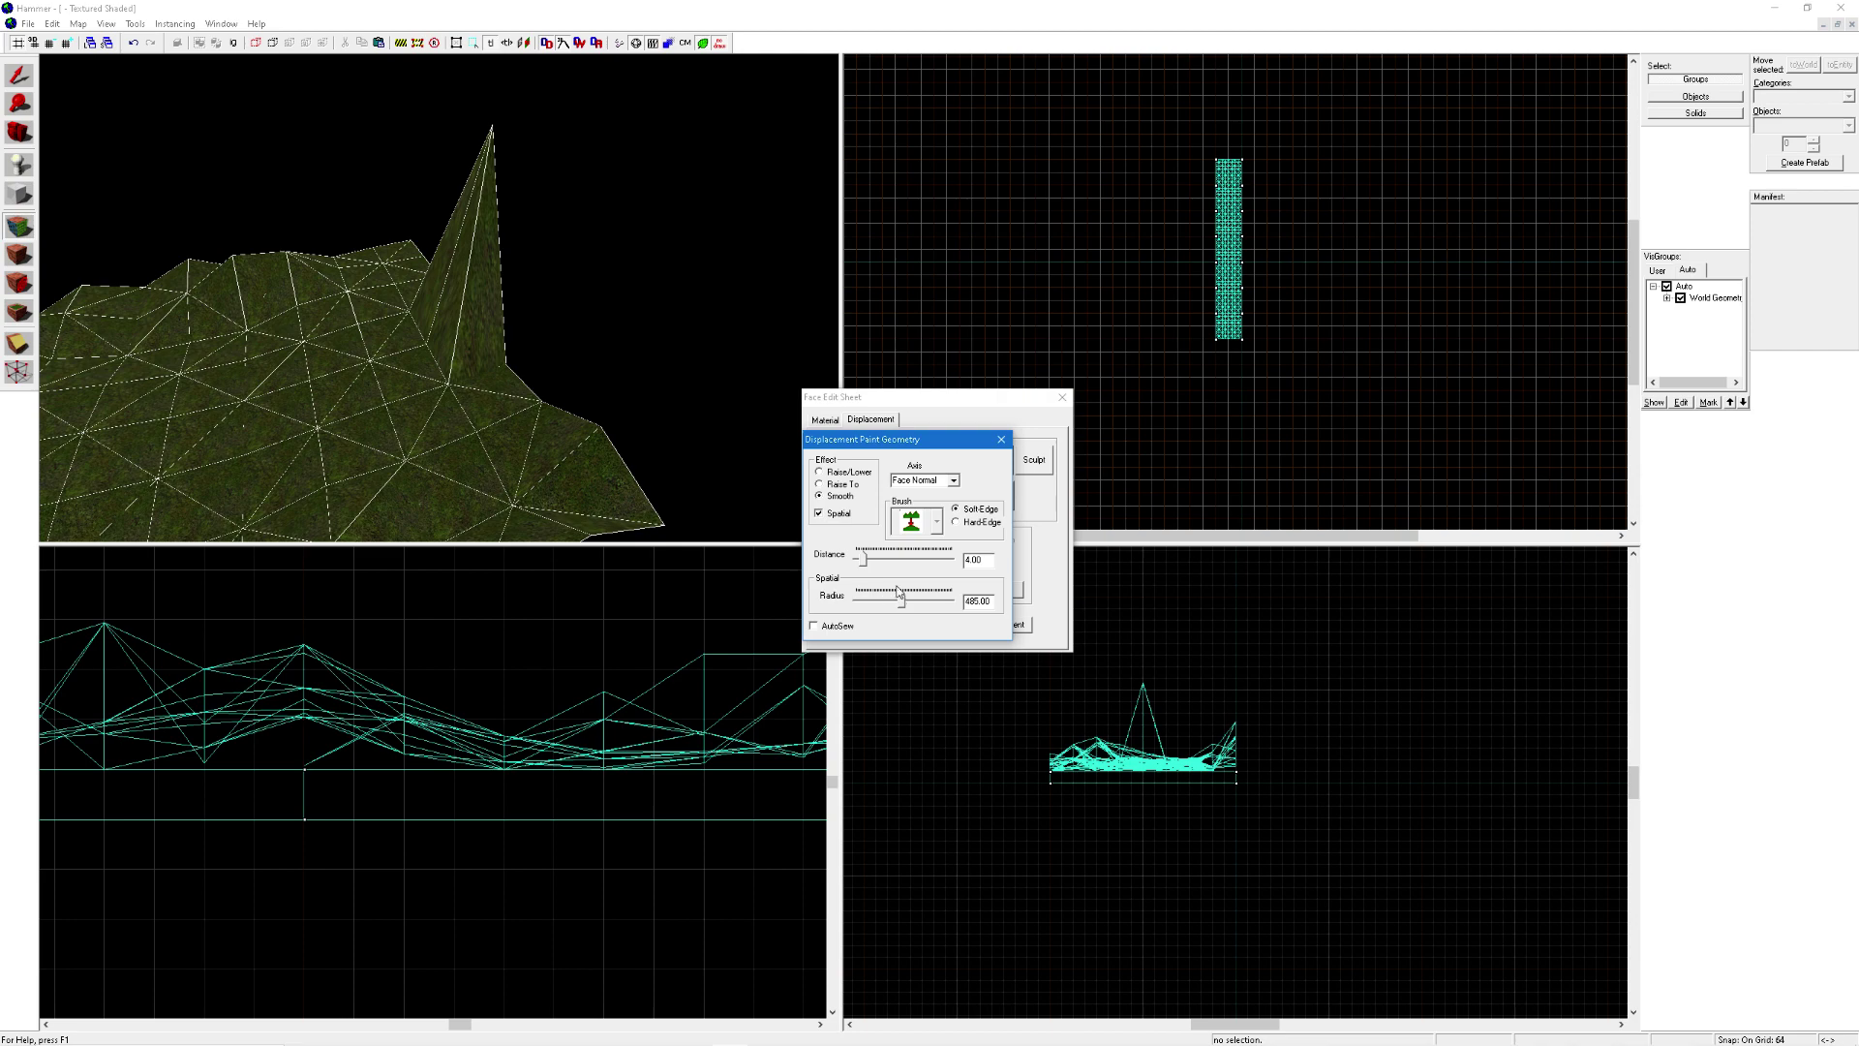
{"action": "left_click", "coordinate": [463, 296]}
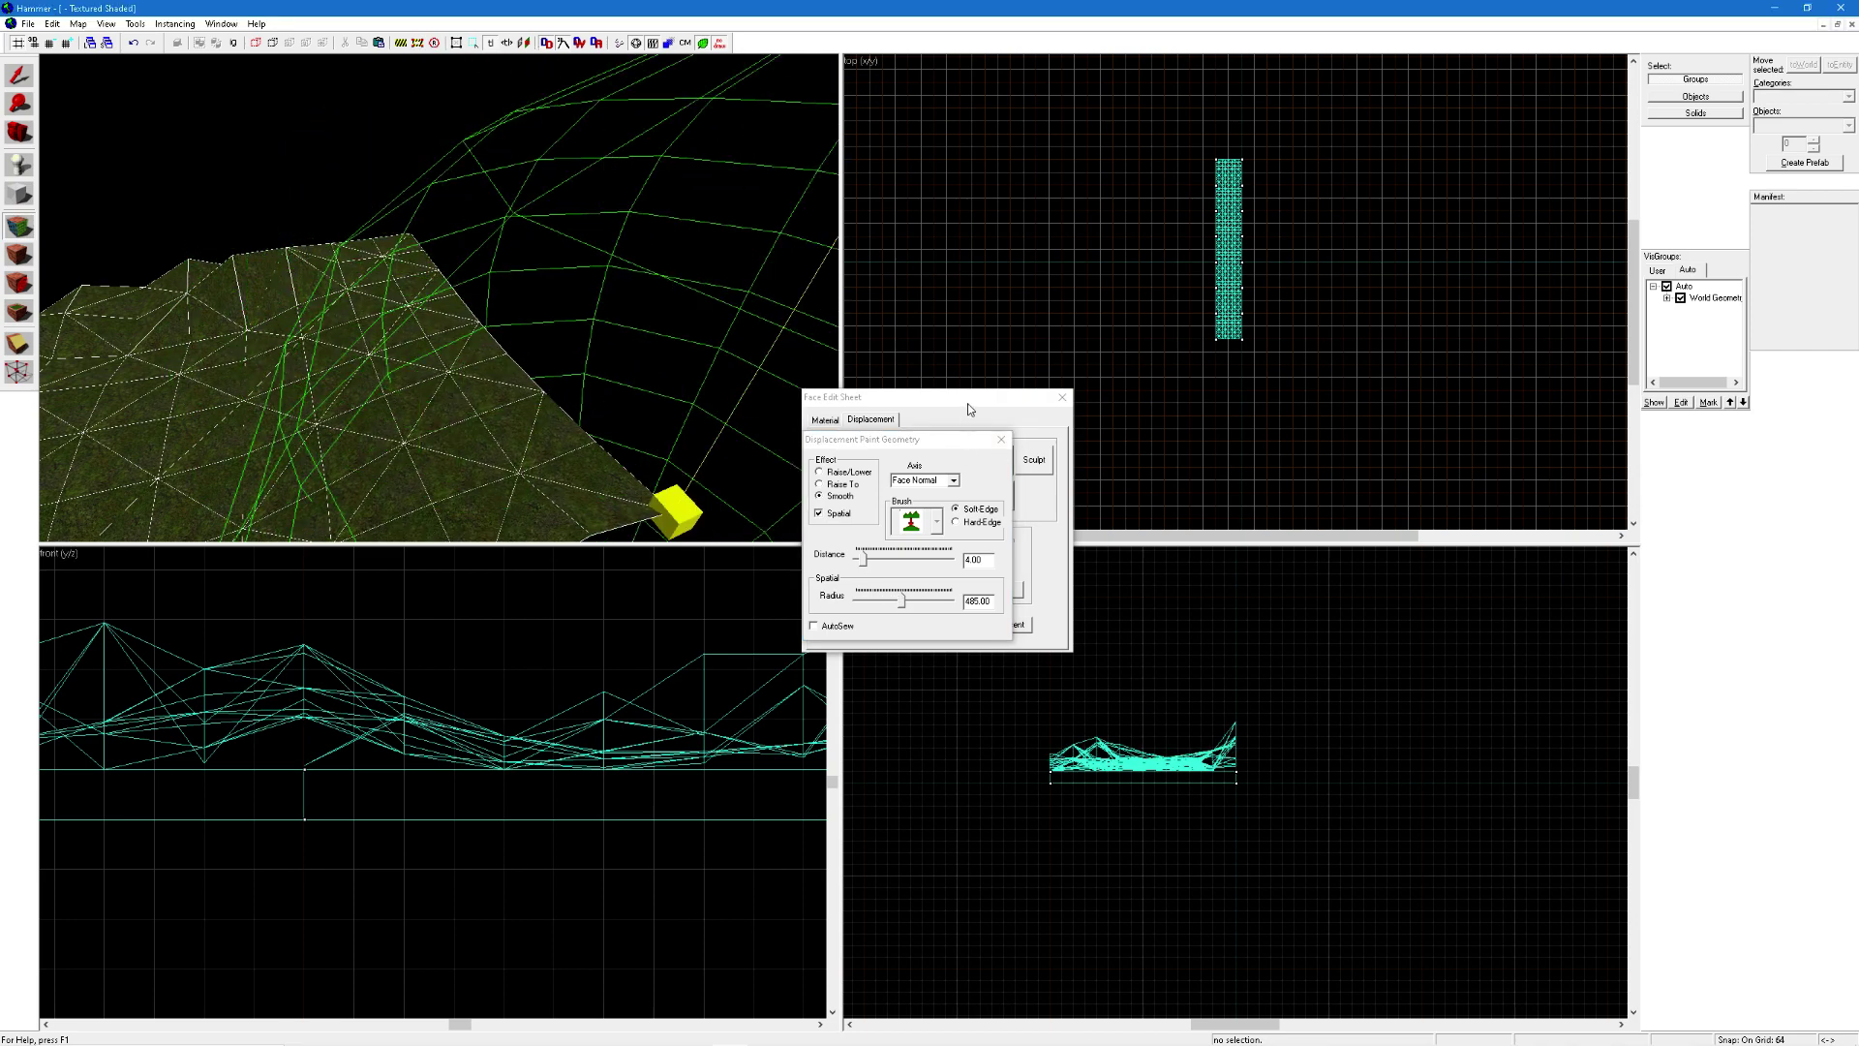
{"action": "left_click", "coordinate": [1003, 440]}
{"action": "left_click", "coordinate": [1061, 398]}
Examine the smoothed terrain strip along its whole length in the 3D view.
{"action": "key", "text": "z"}
{"action": "key", "text": "d"}
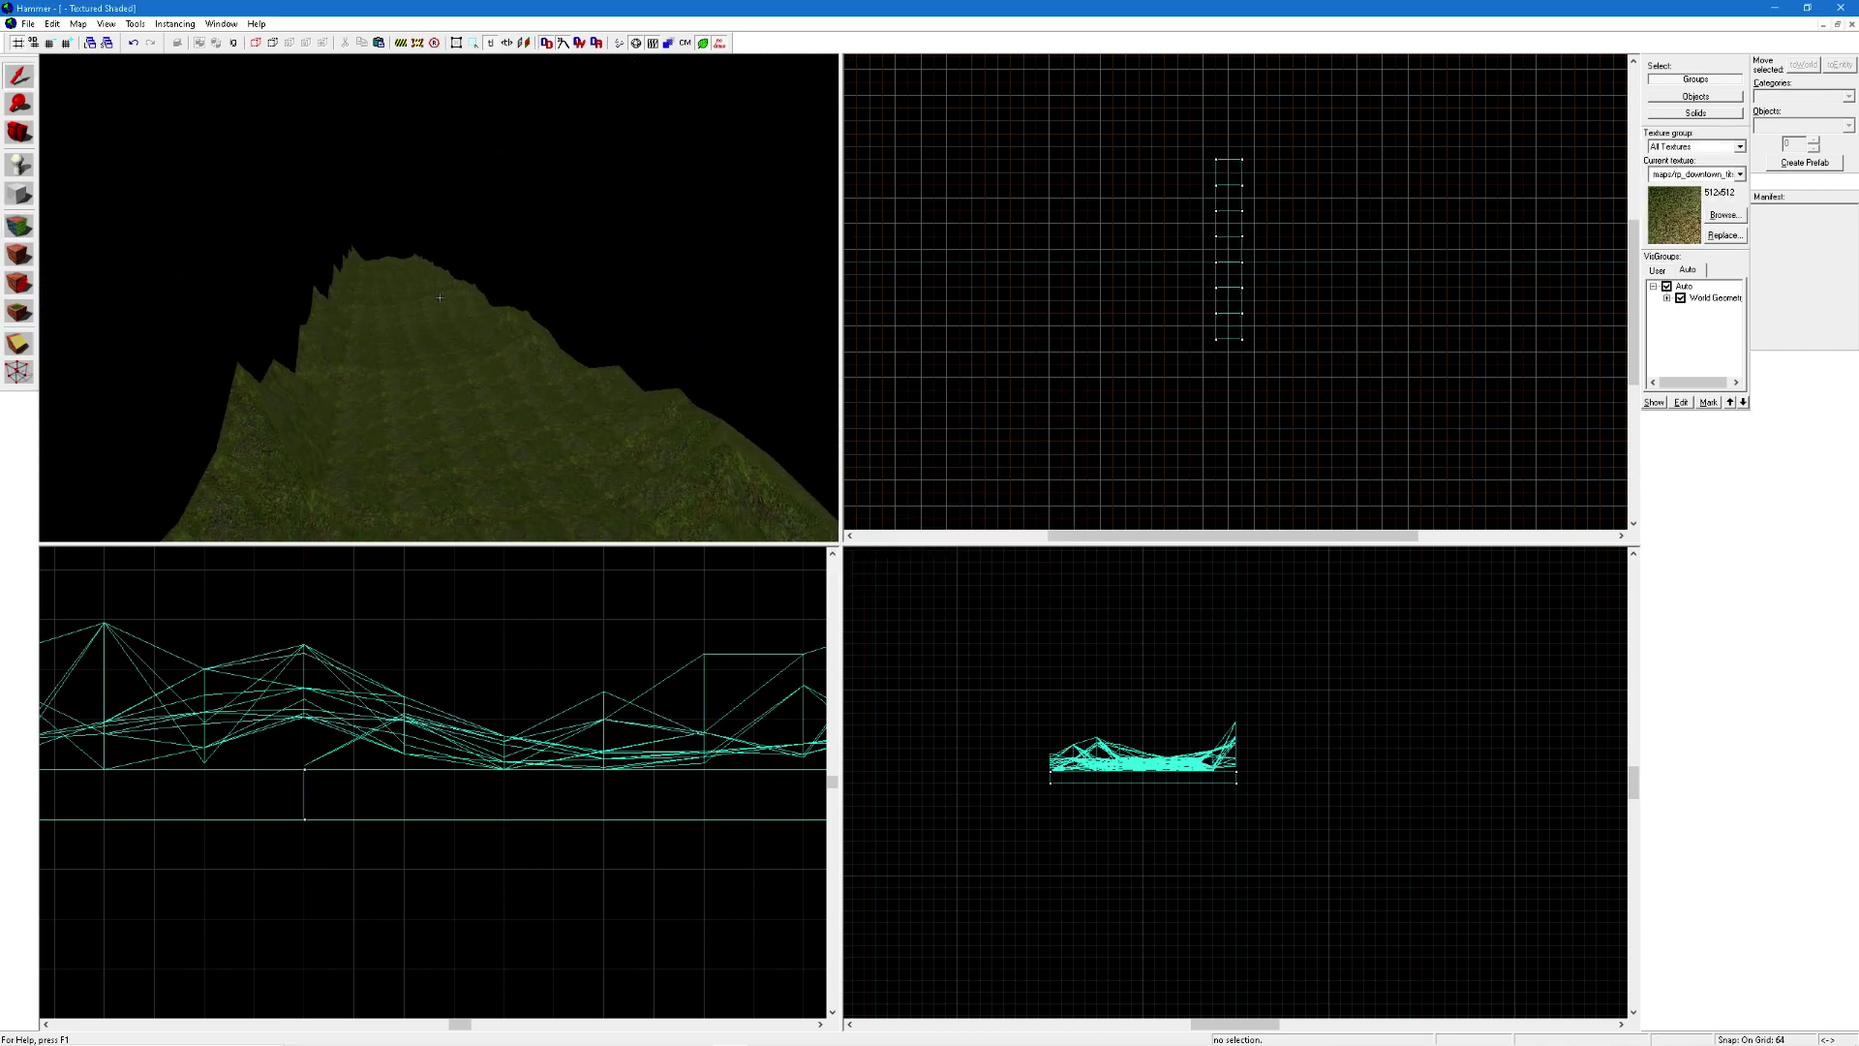
{"action": "key", "text": "w"}
{"action": "key", "text": "s"}
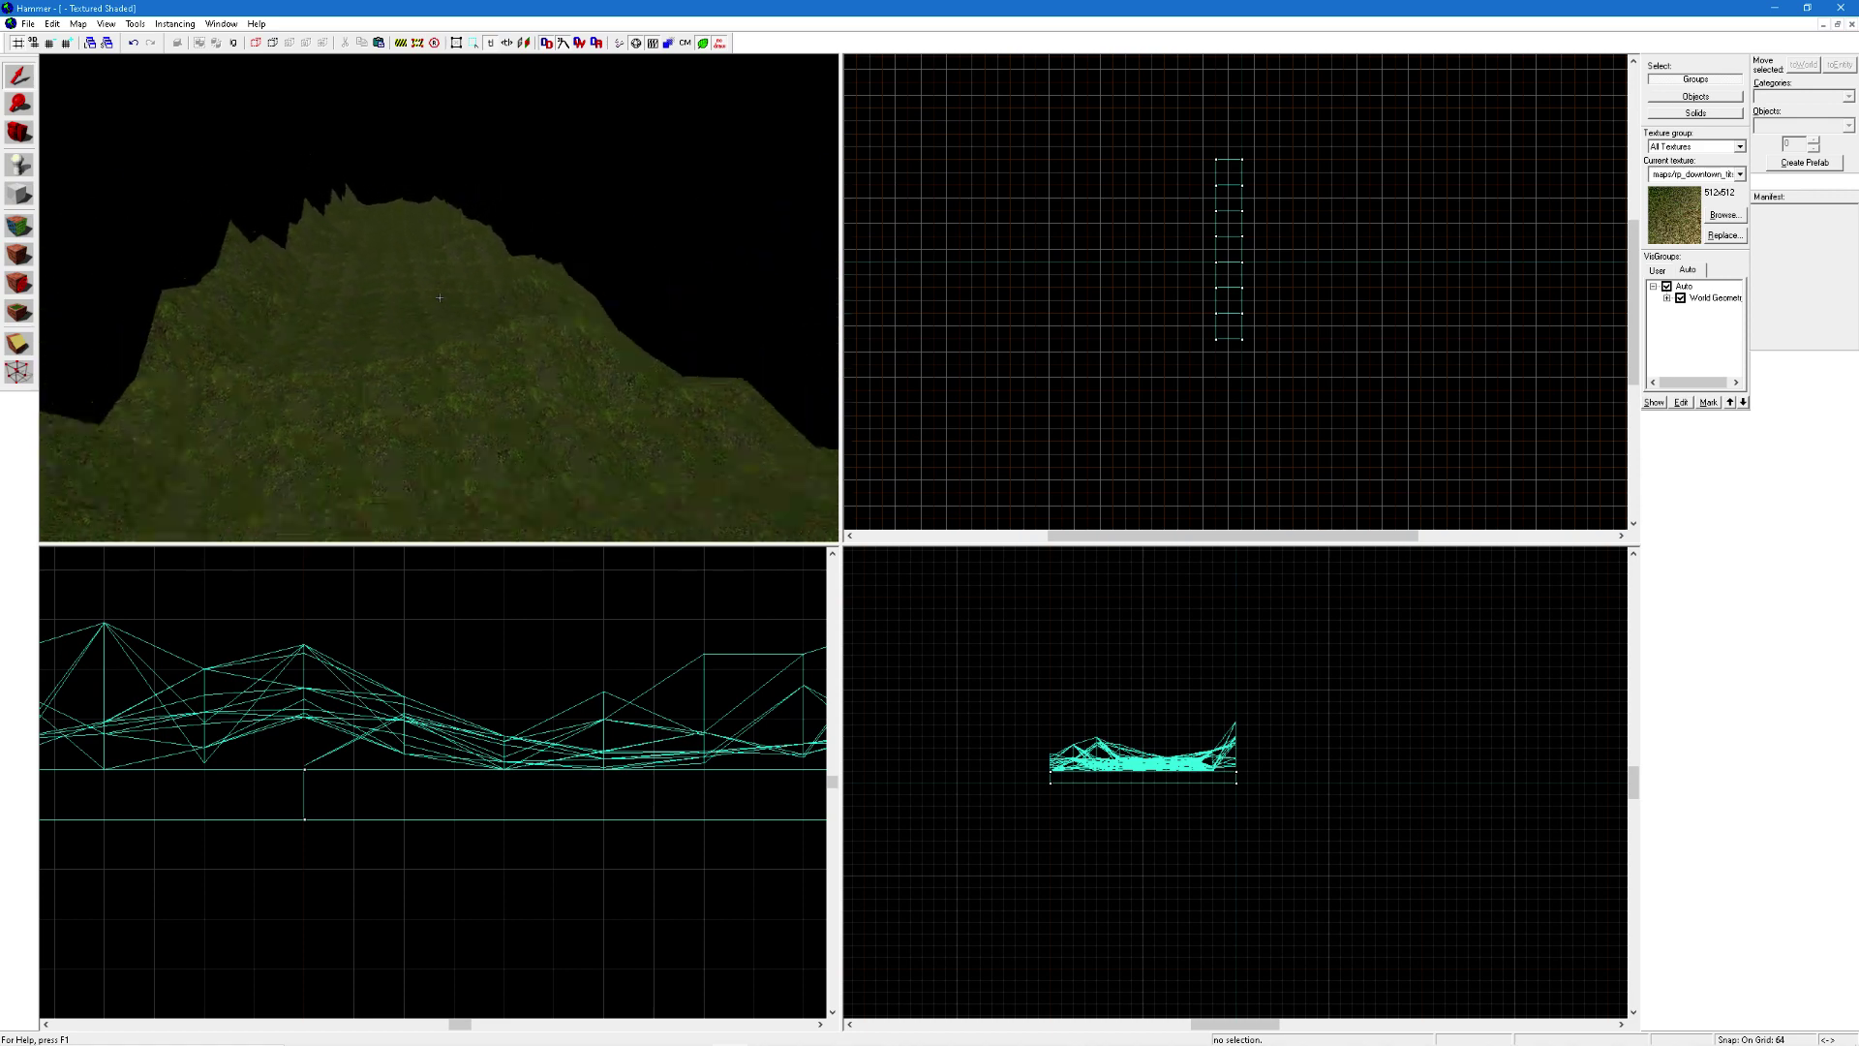
{"action": "key", "text": "z"}
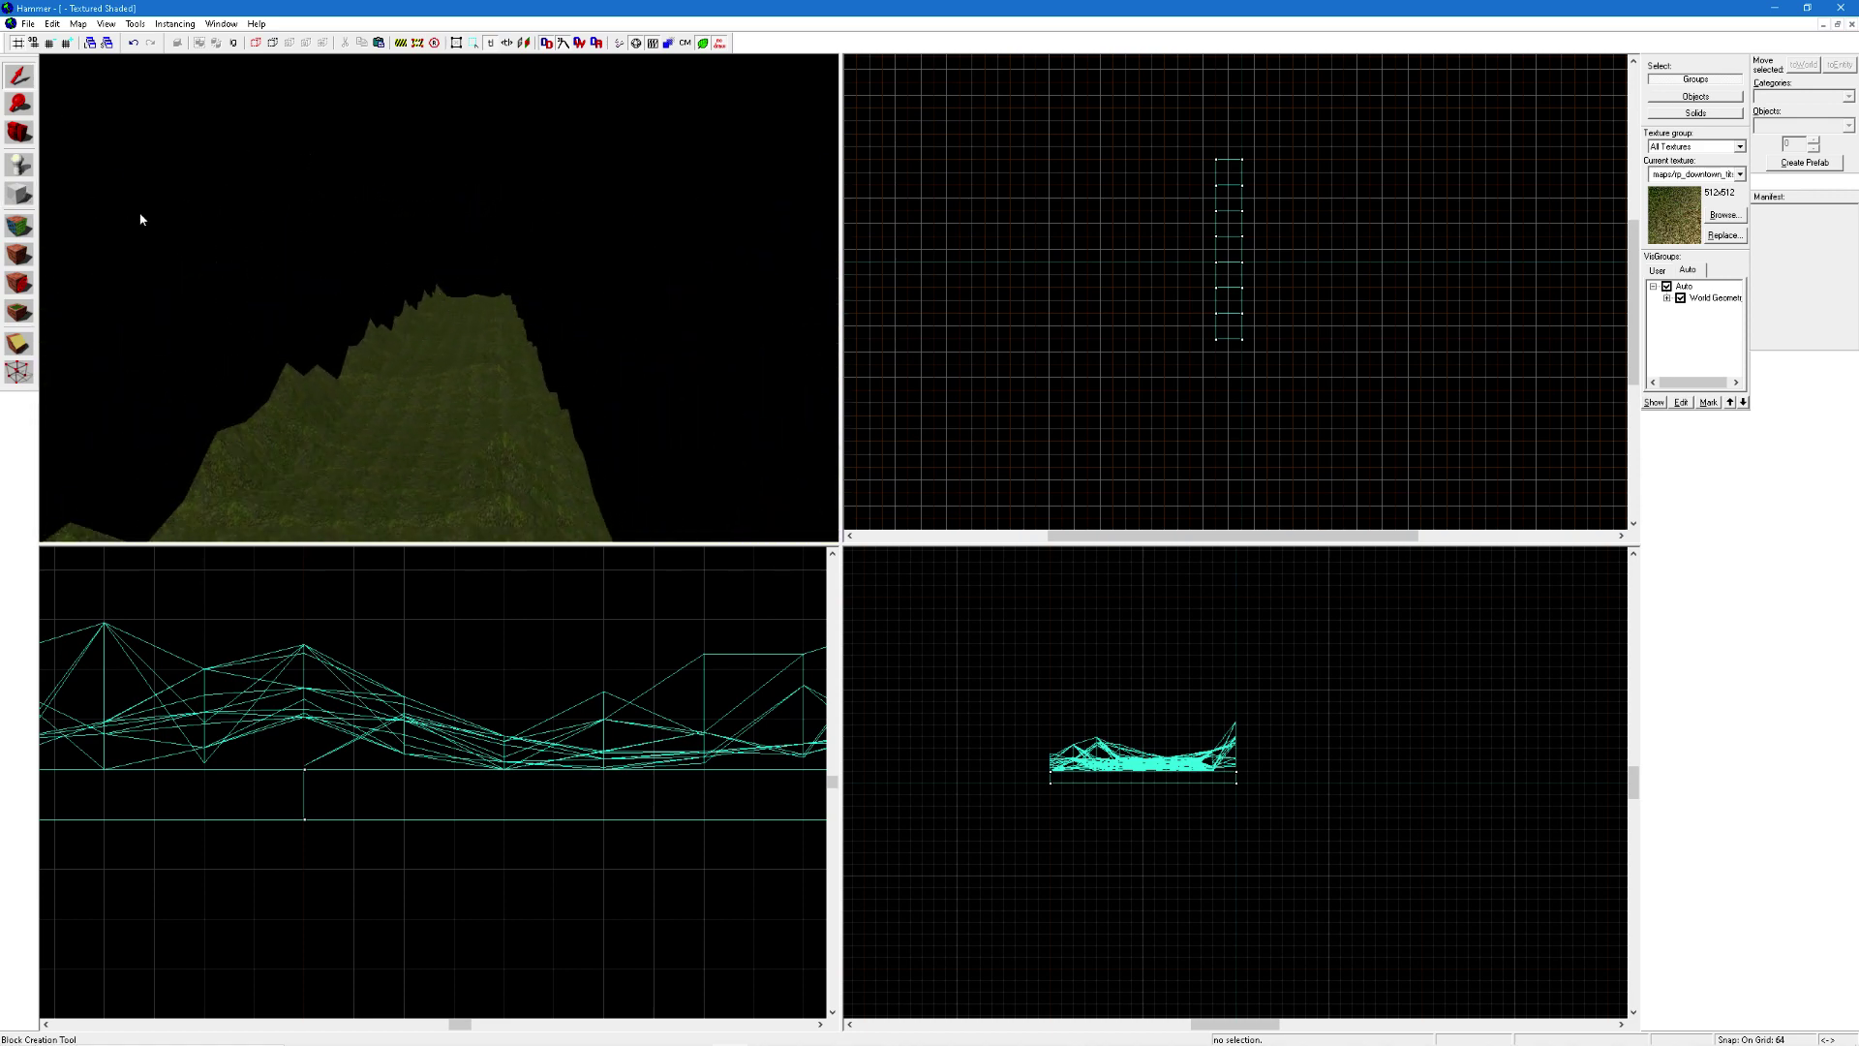
{"action": "key", "text": "z"}
{"action": "key", "text": "a"}
{"action": "key", "text": "z"}
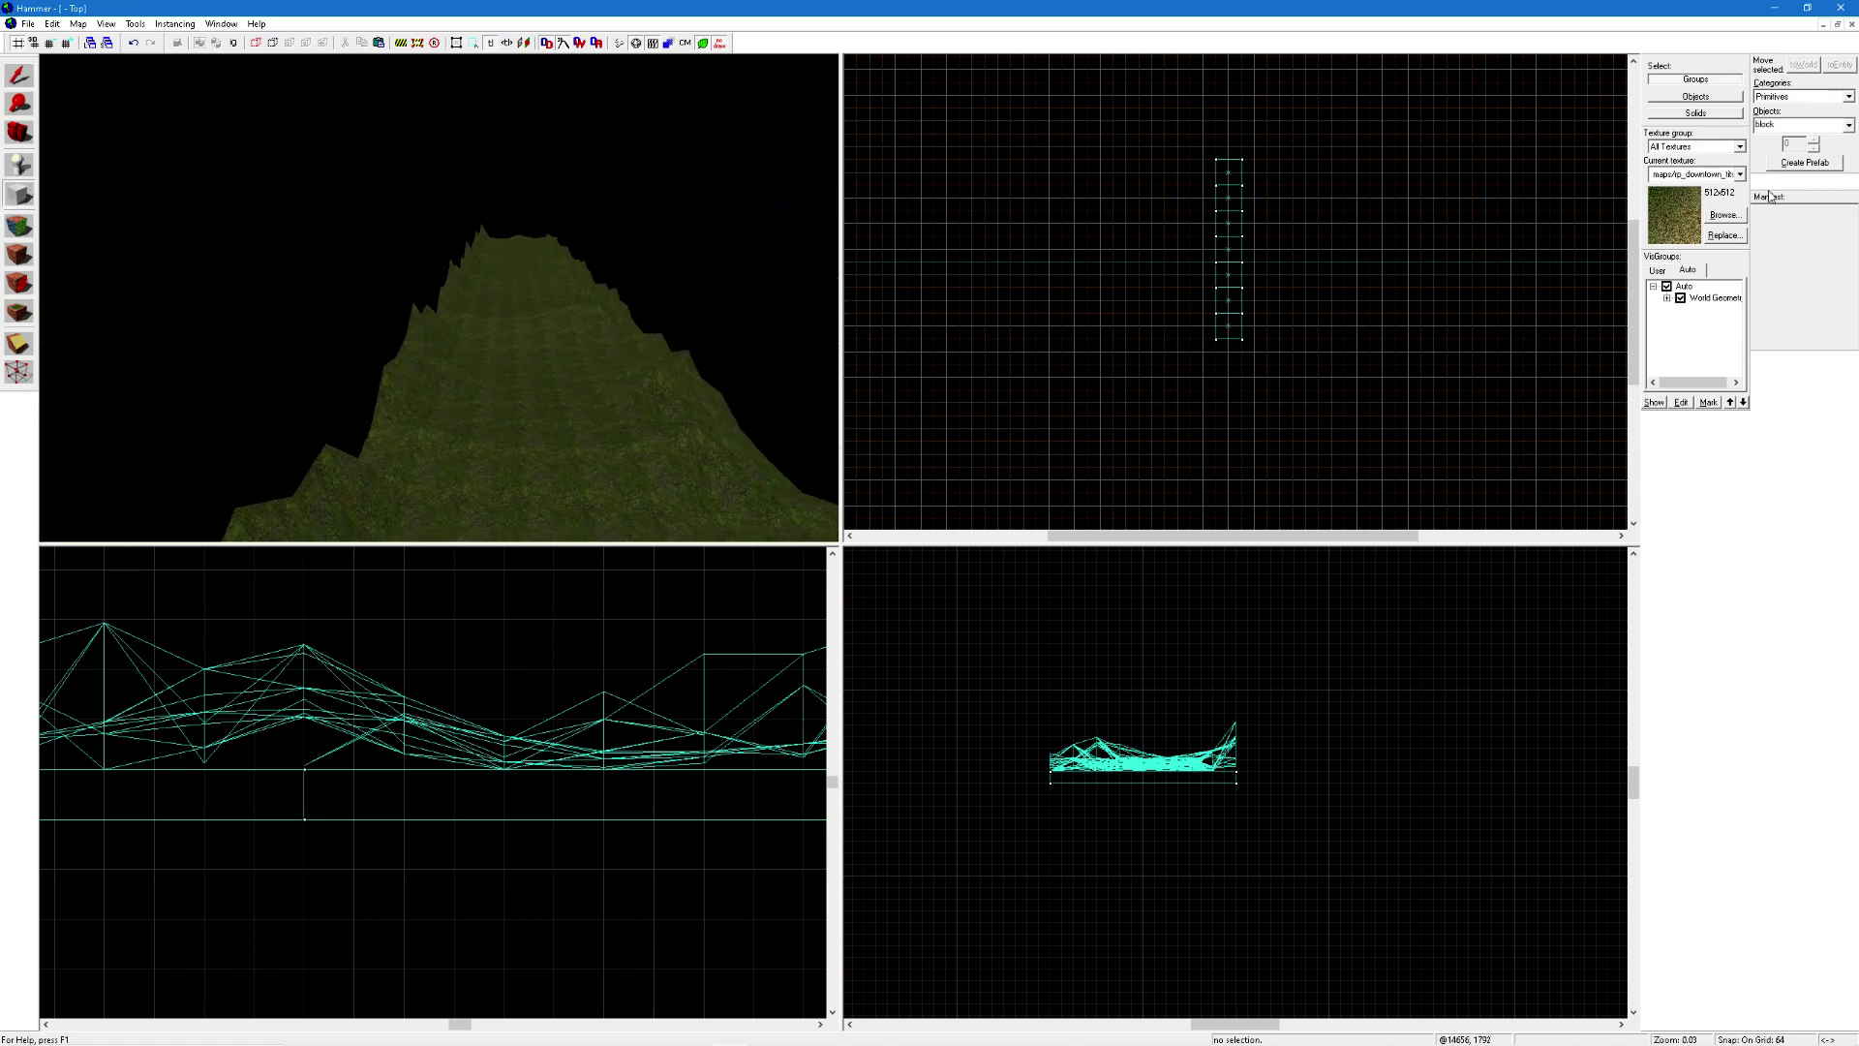
Filter the textures by skybox and make tools/toolsskybox the current texture.
{"action": "left_click", "coordinate": [1736, 221]}
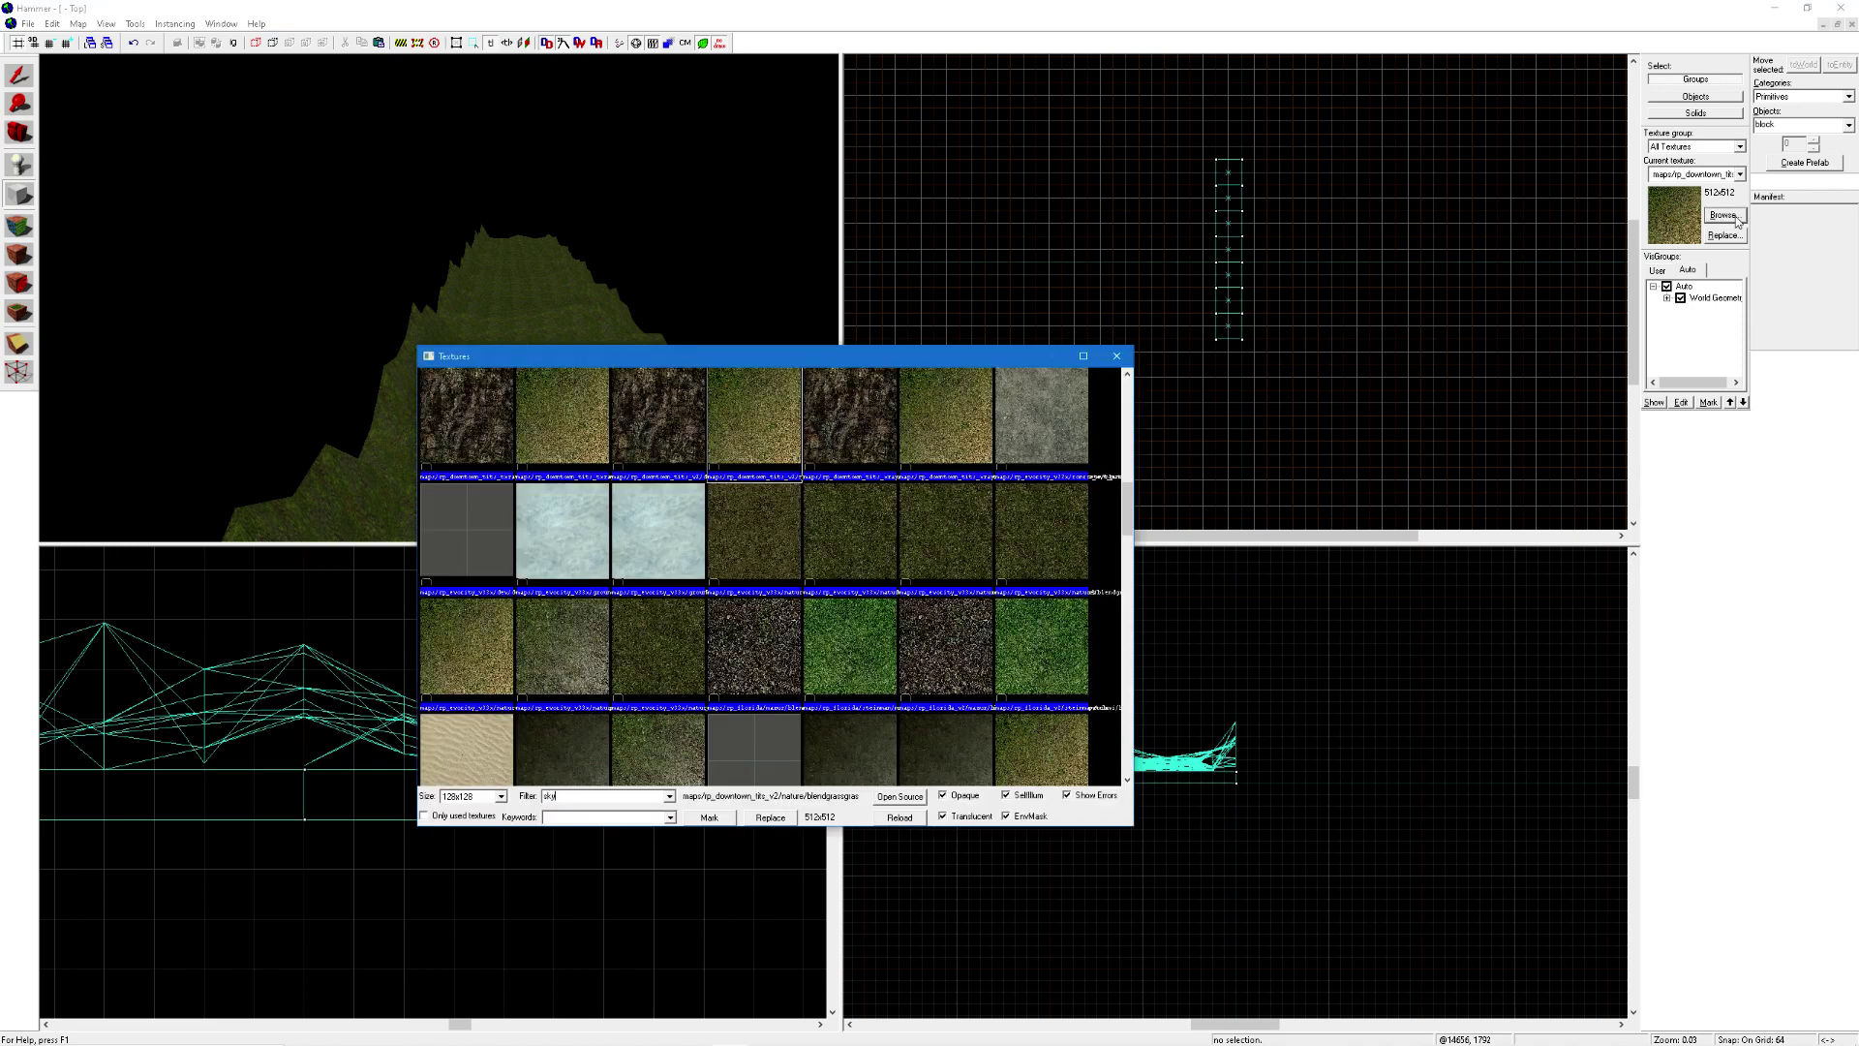
{"action": "scroll", "coordinate": [1092, 539], "scroll_direction": "down", "scroll_amount": 6}
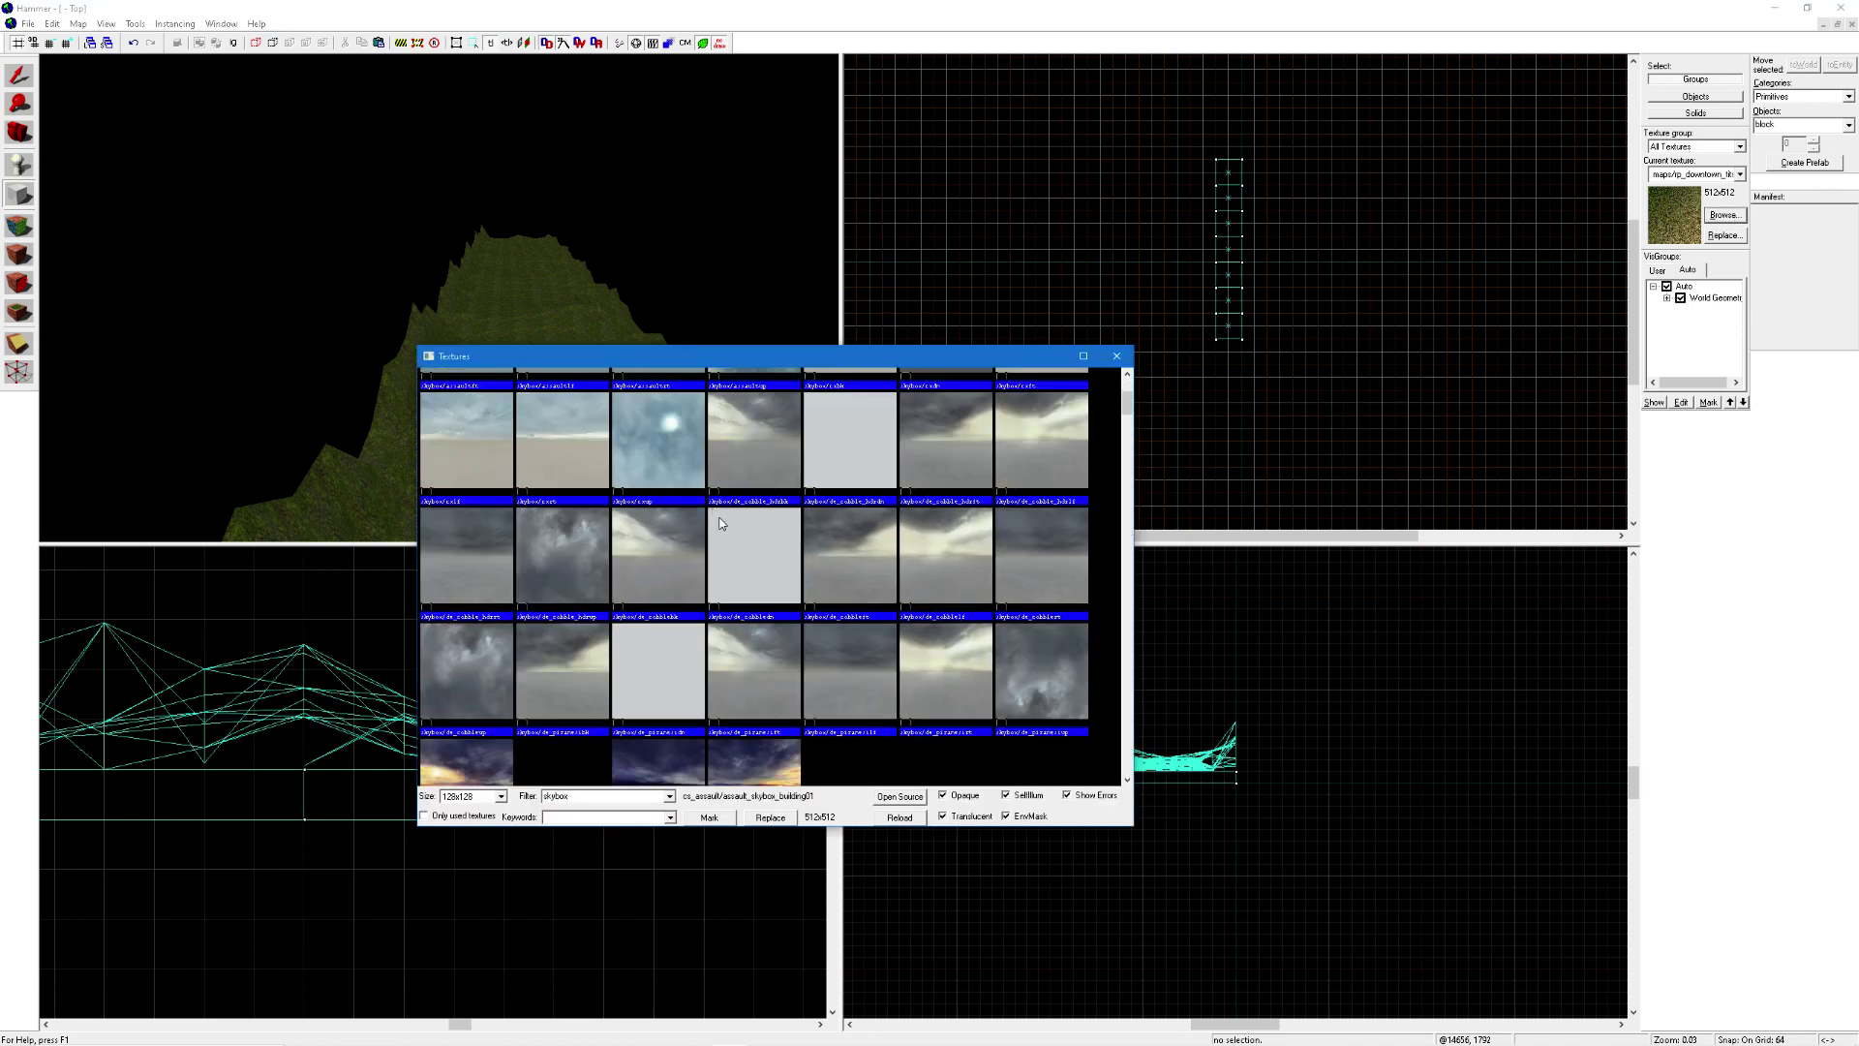
{"action": "left_click_drag", "start_coordinate": [1130, 425], "coordinate": [1106, 738]}
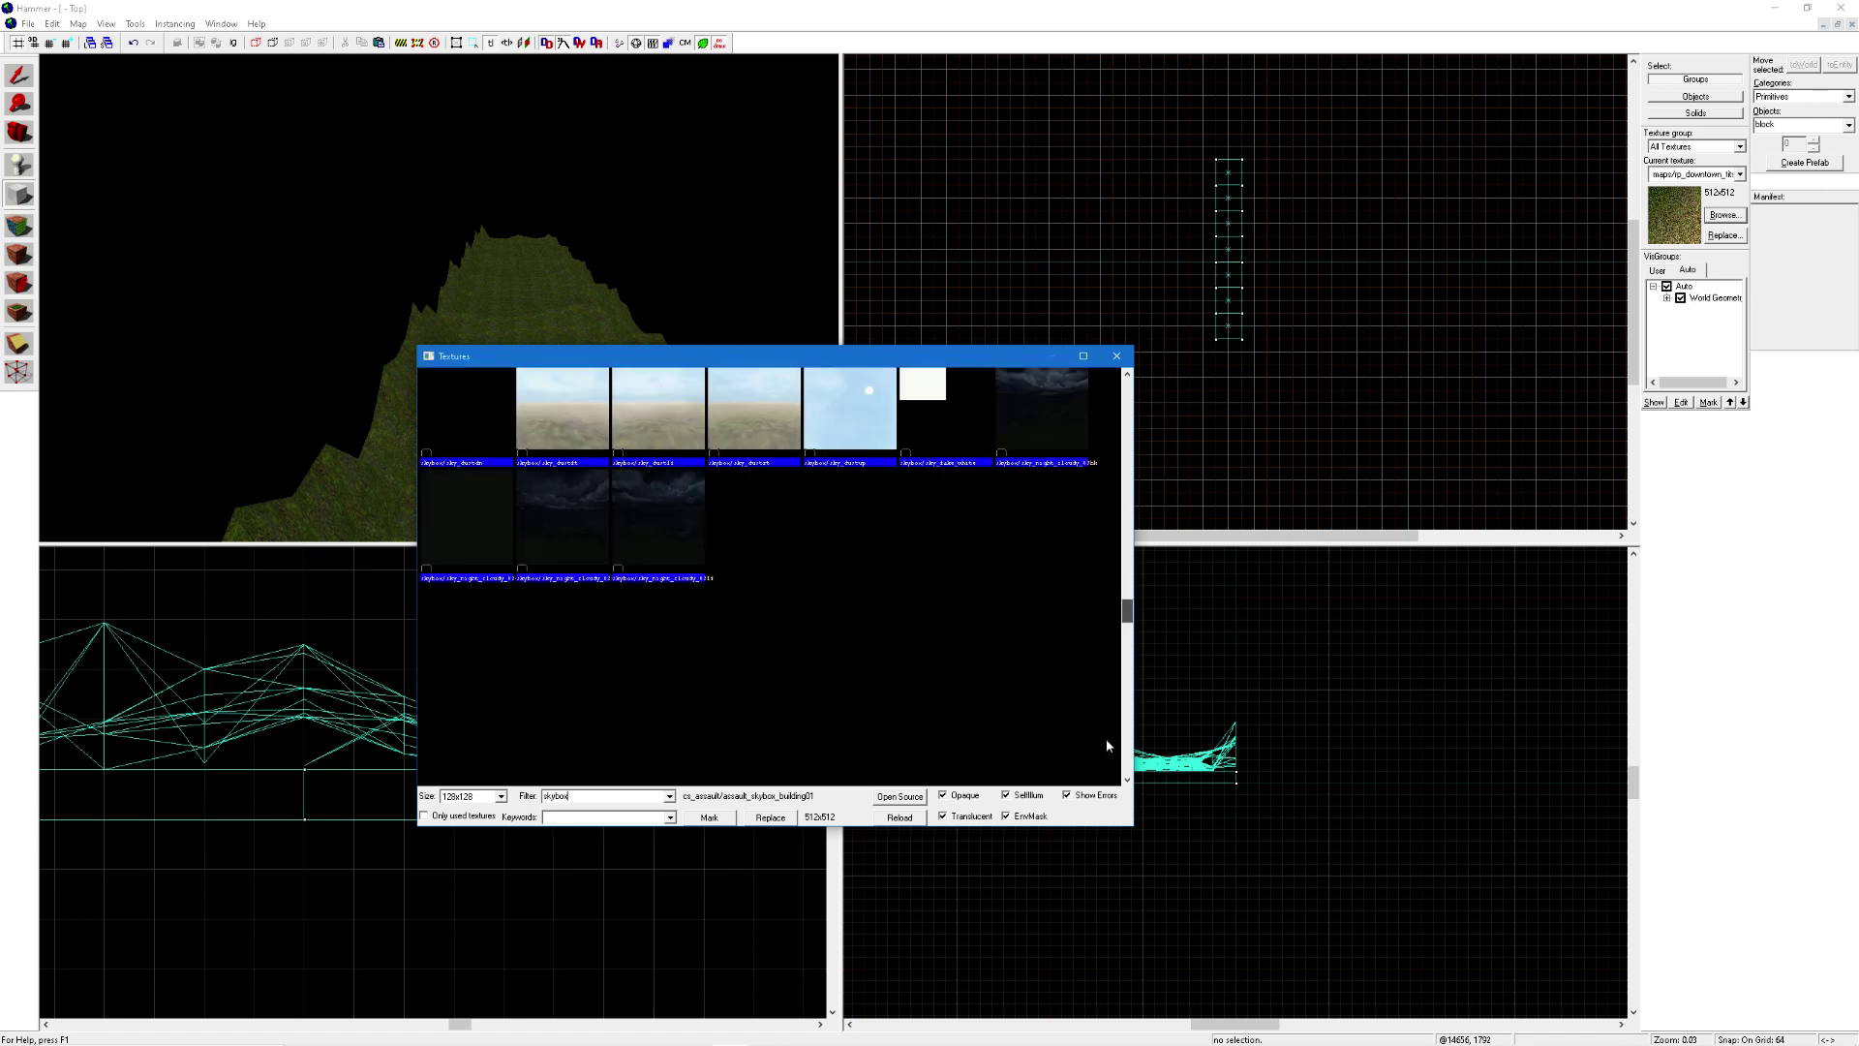
{"action": "double_click", "coordinate": [466, 714]}
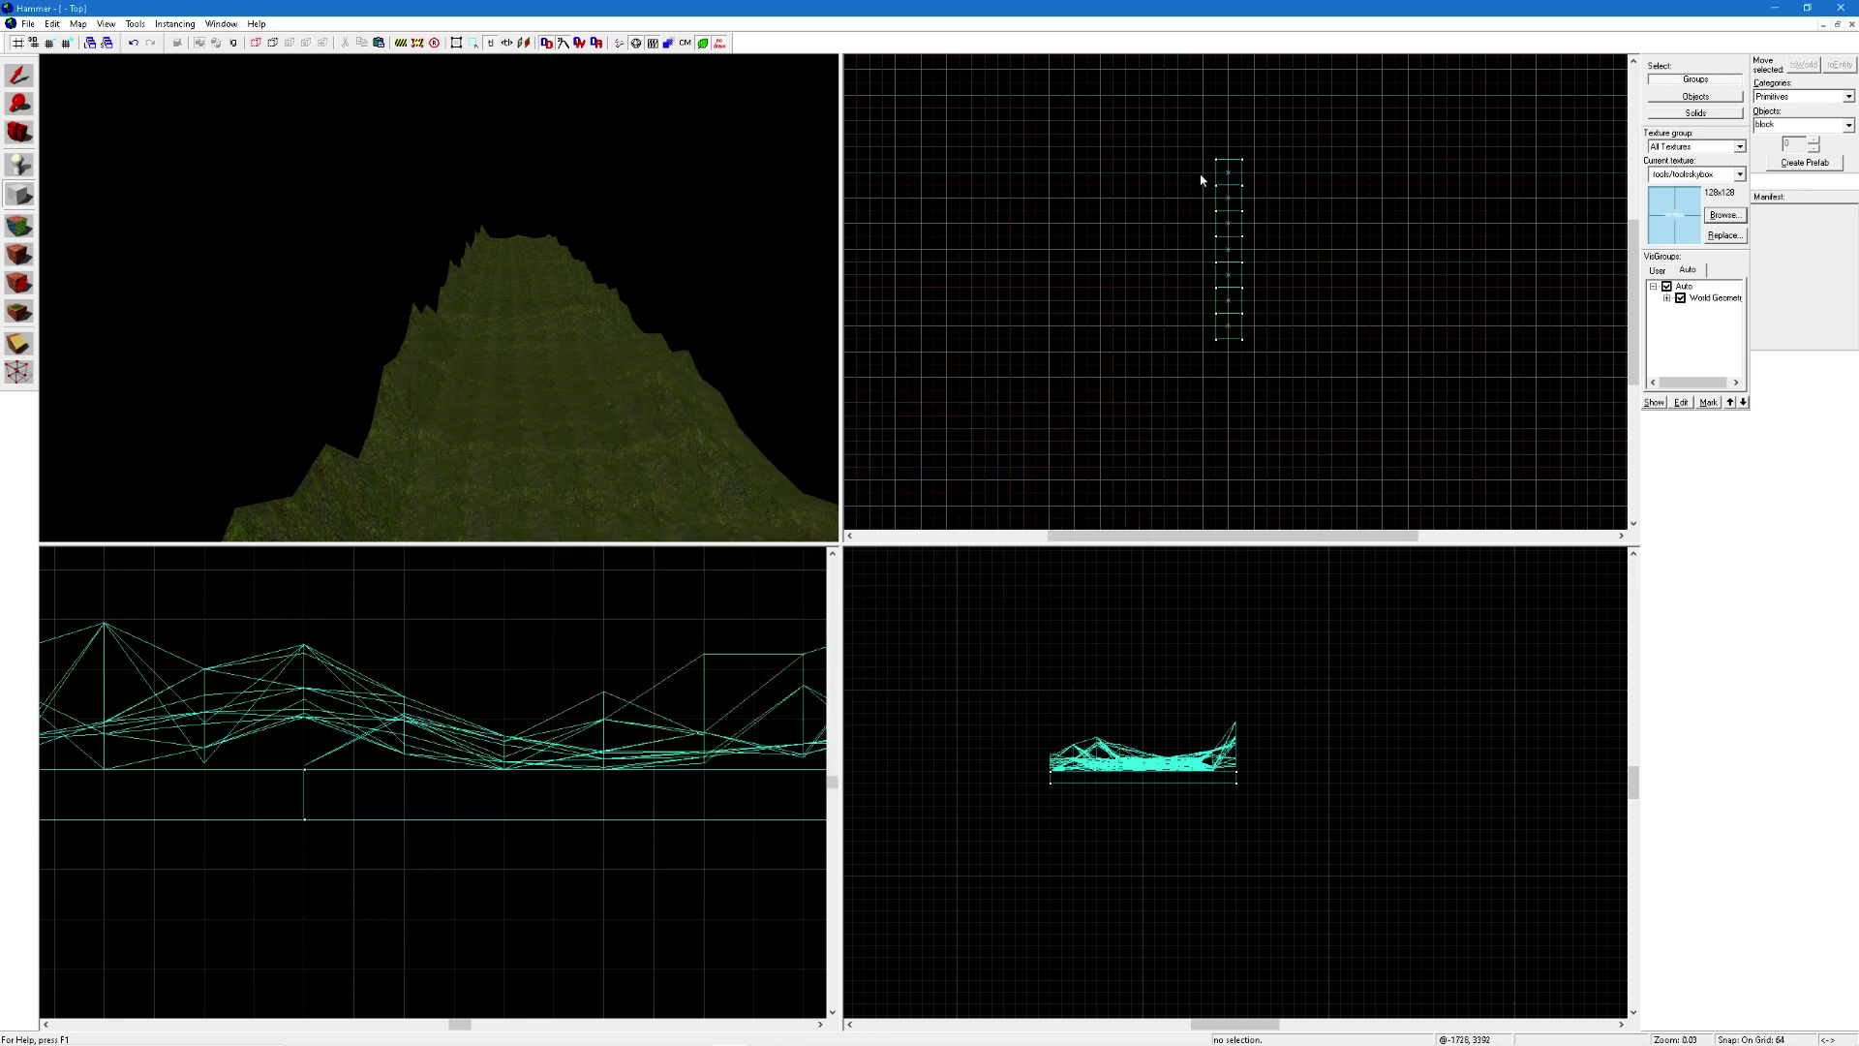
Create a skybox block enclosing the whole terrain strip, 2368 units wide, 8448 long and 448 high.
{"action": "left_click_drag", "start_coordinate": [1257, 359], "coordinate": [1248, 354]}
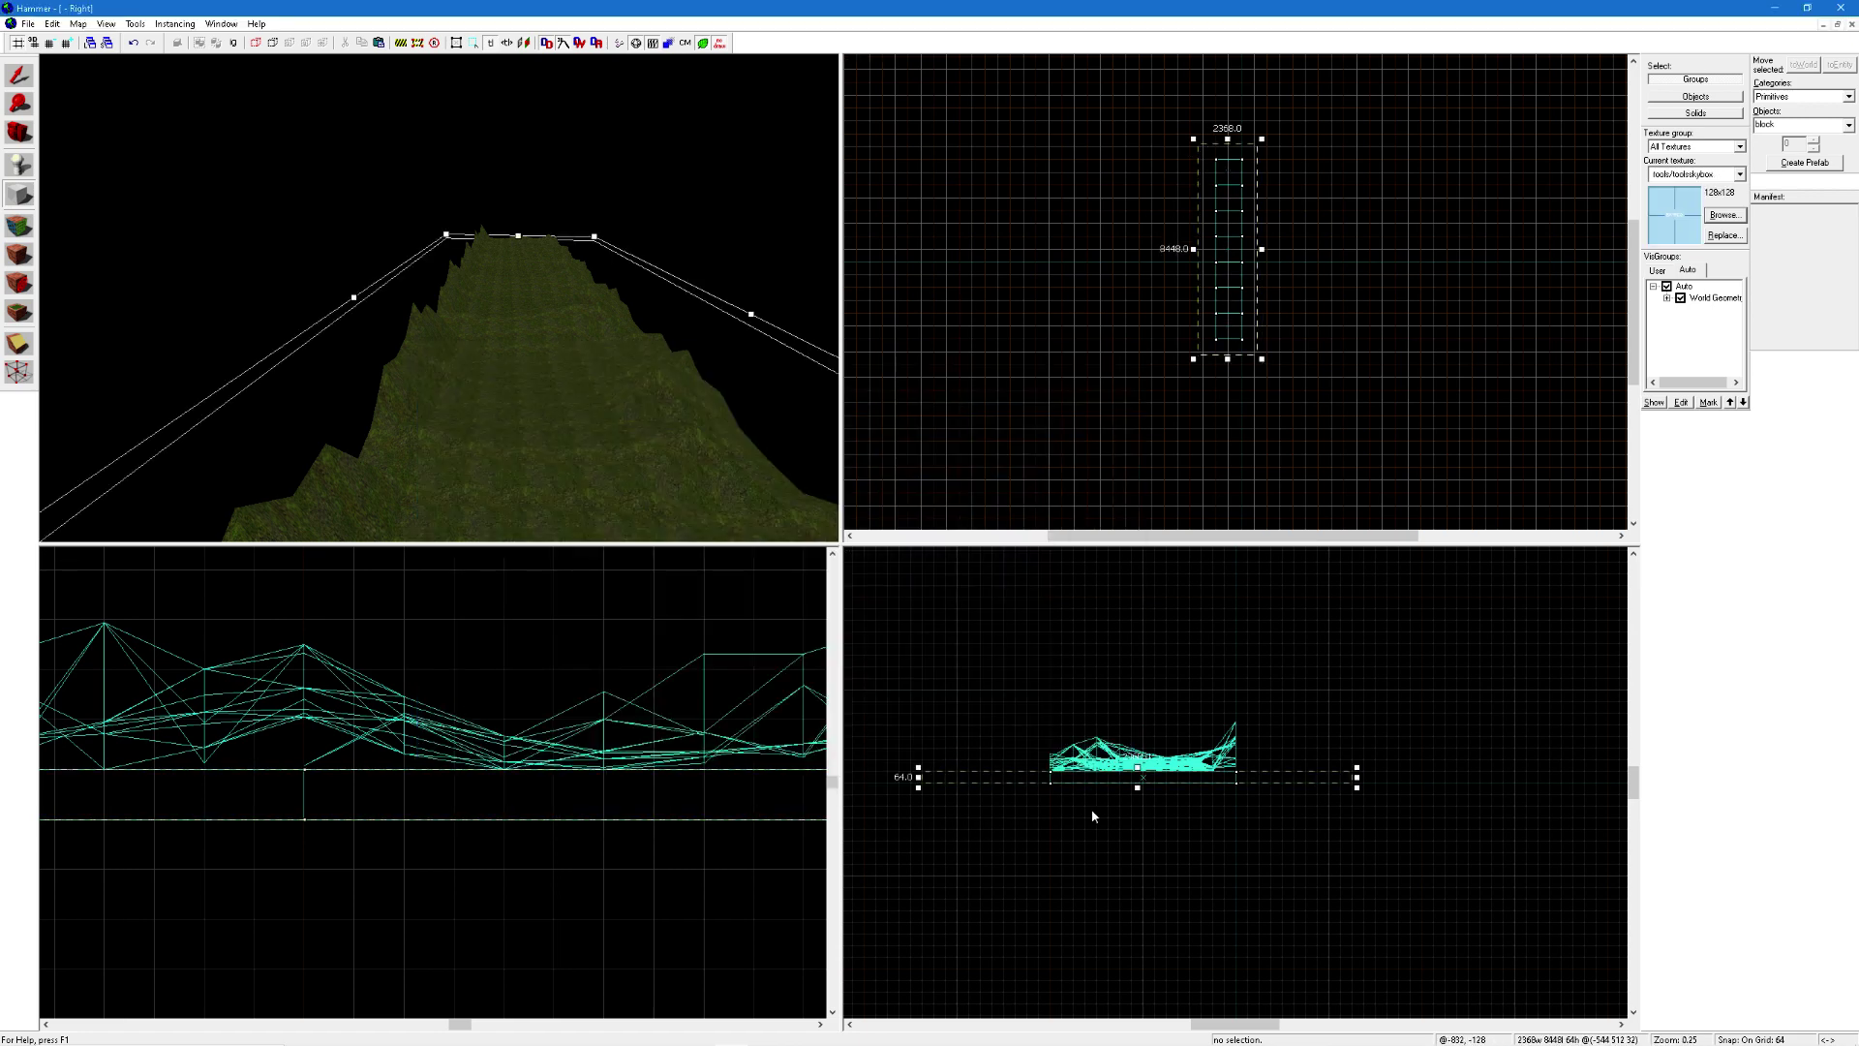
{"action": "left_click_drag", "start_coordinate": [1138, 767], "coordinate": [1137, 705]}
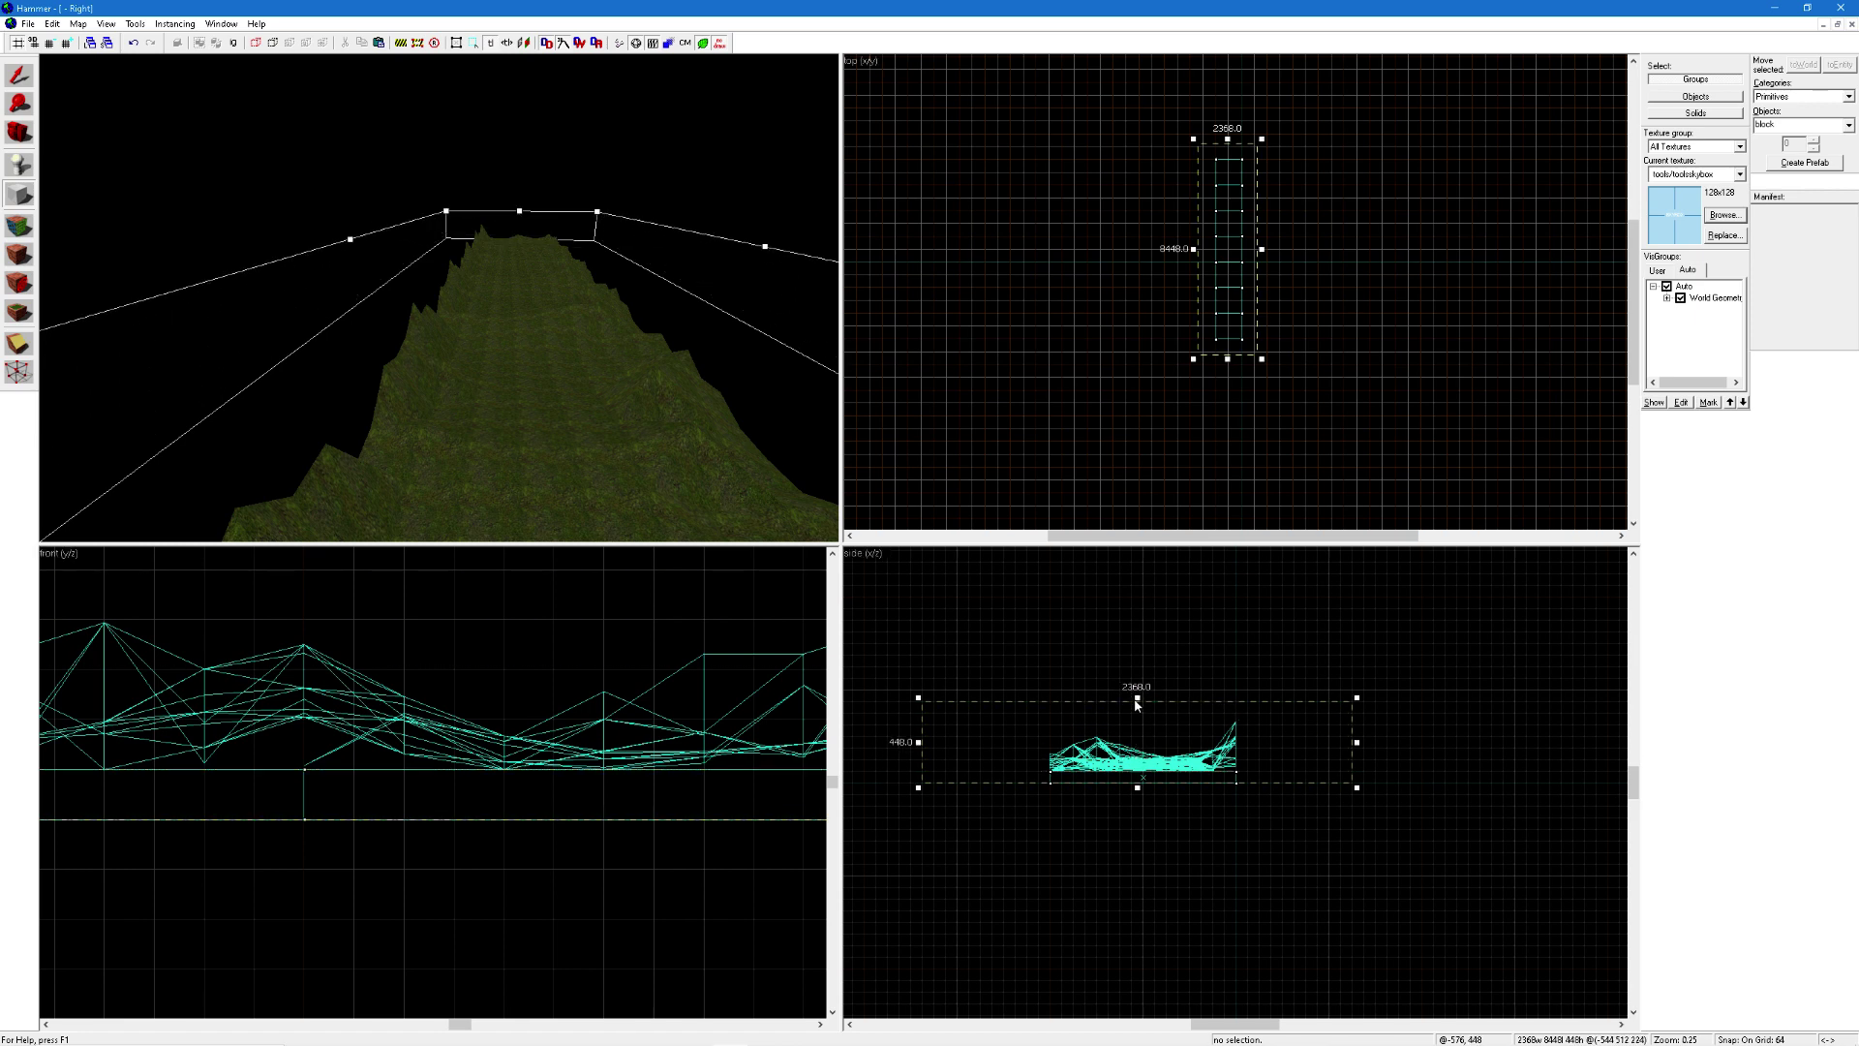
{"action": "key", "text": "Return"}
Hollow the skybox block outward with walls 32 units thick.
{"action": "left_click", "coordinate": [134, 23]}
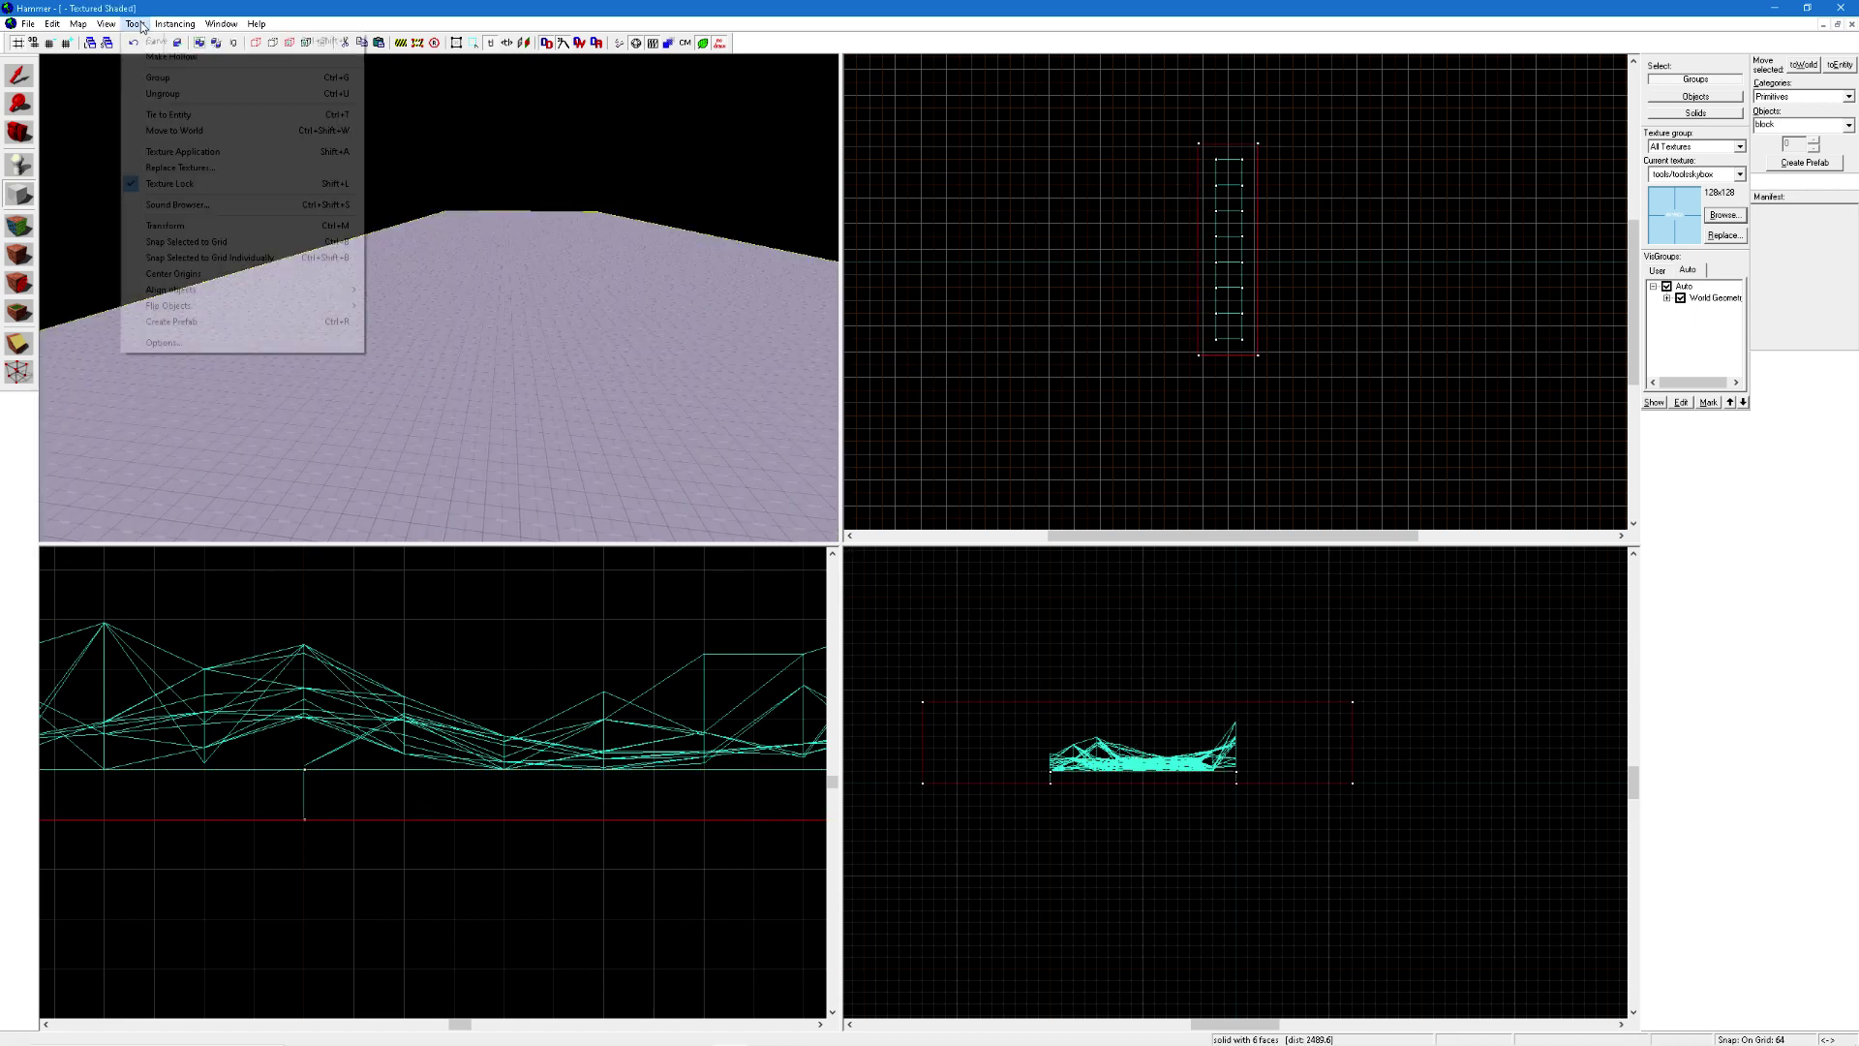
{"action": "left_click", "coordinate": [160, 61]}
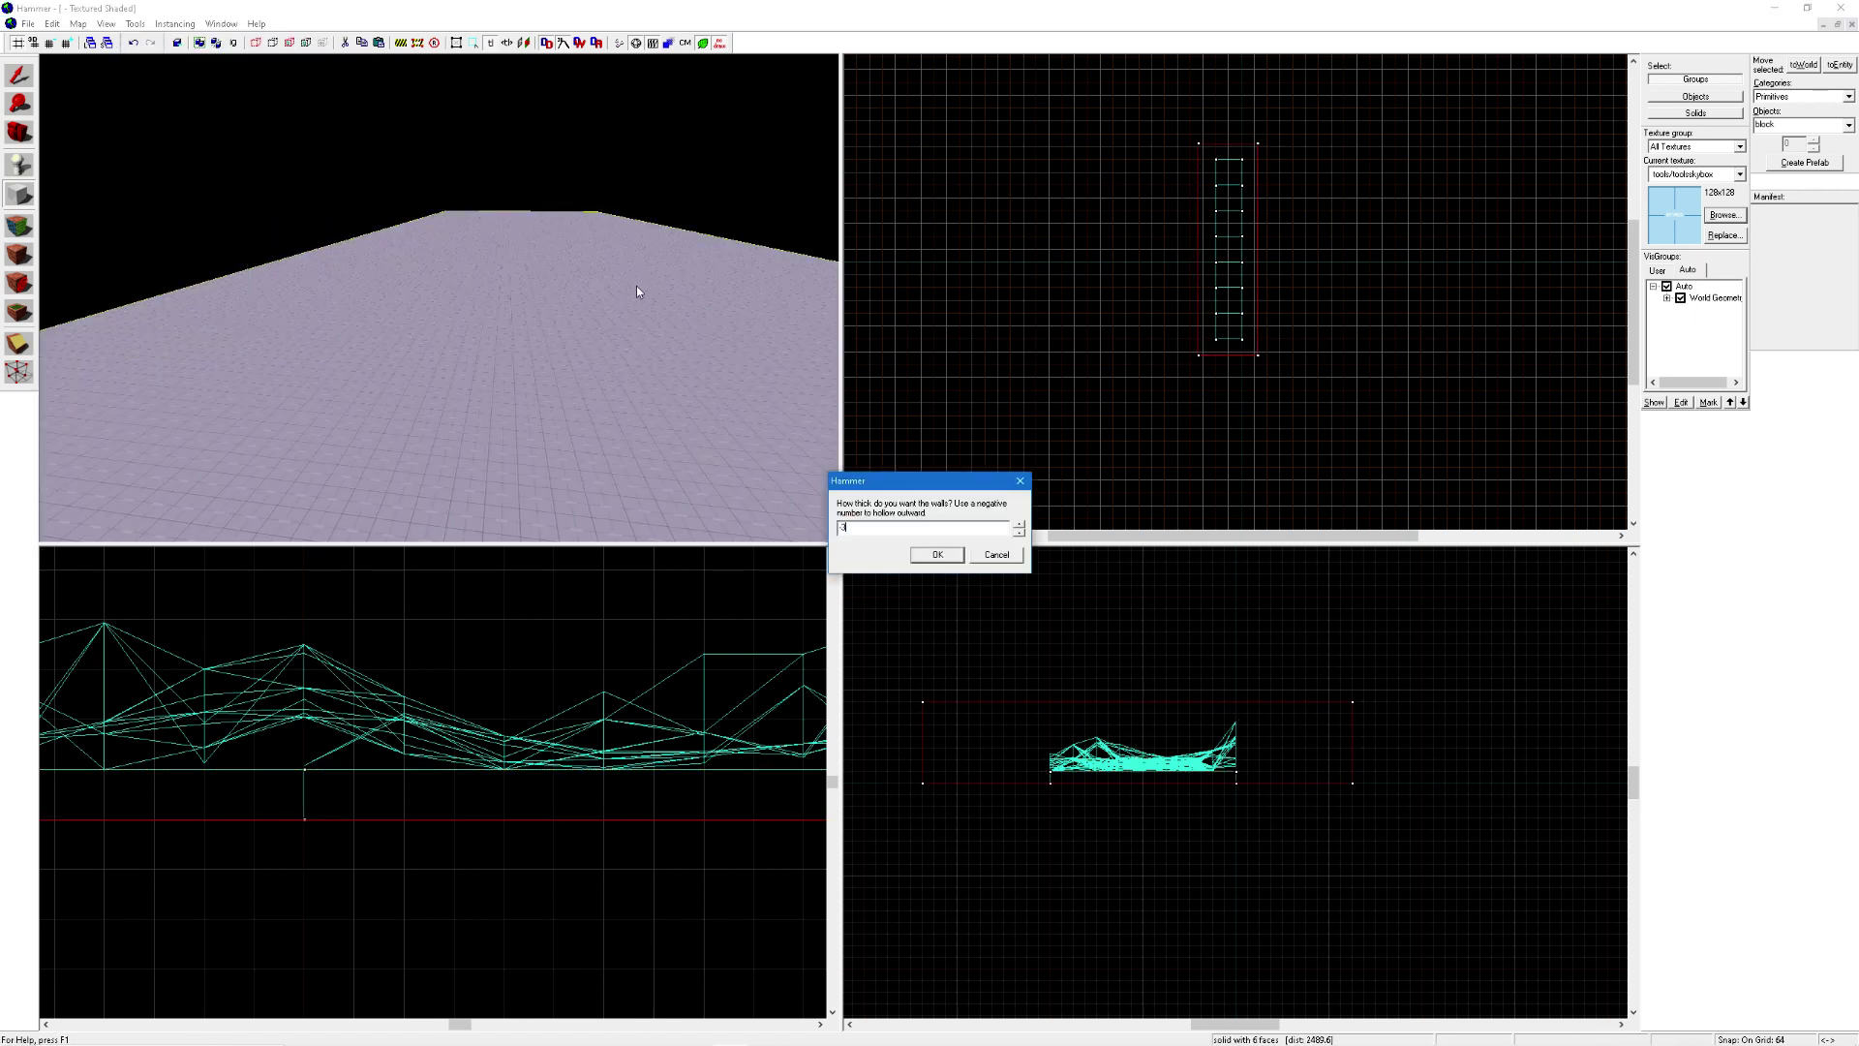
{"action": "key", "text": "Return"}
Inspect the hollow skybox around the terrain, selecting the shell and one displacement, and compare their extent with the full map grid.
{"action": "key", "text": "z"}
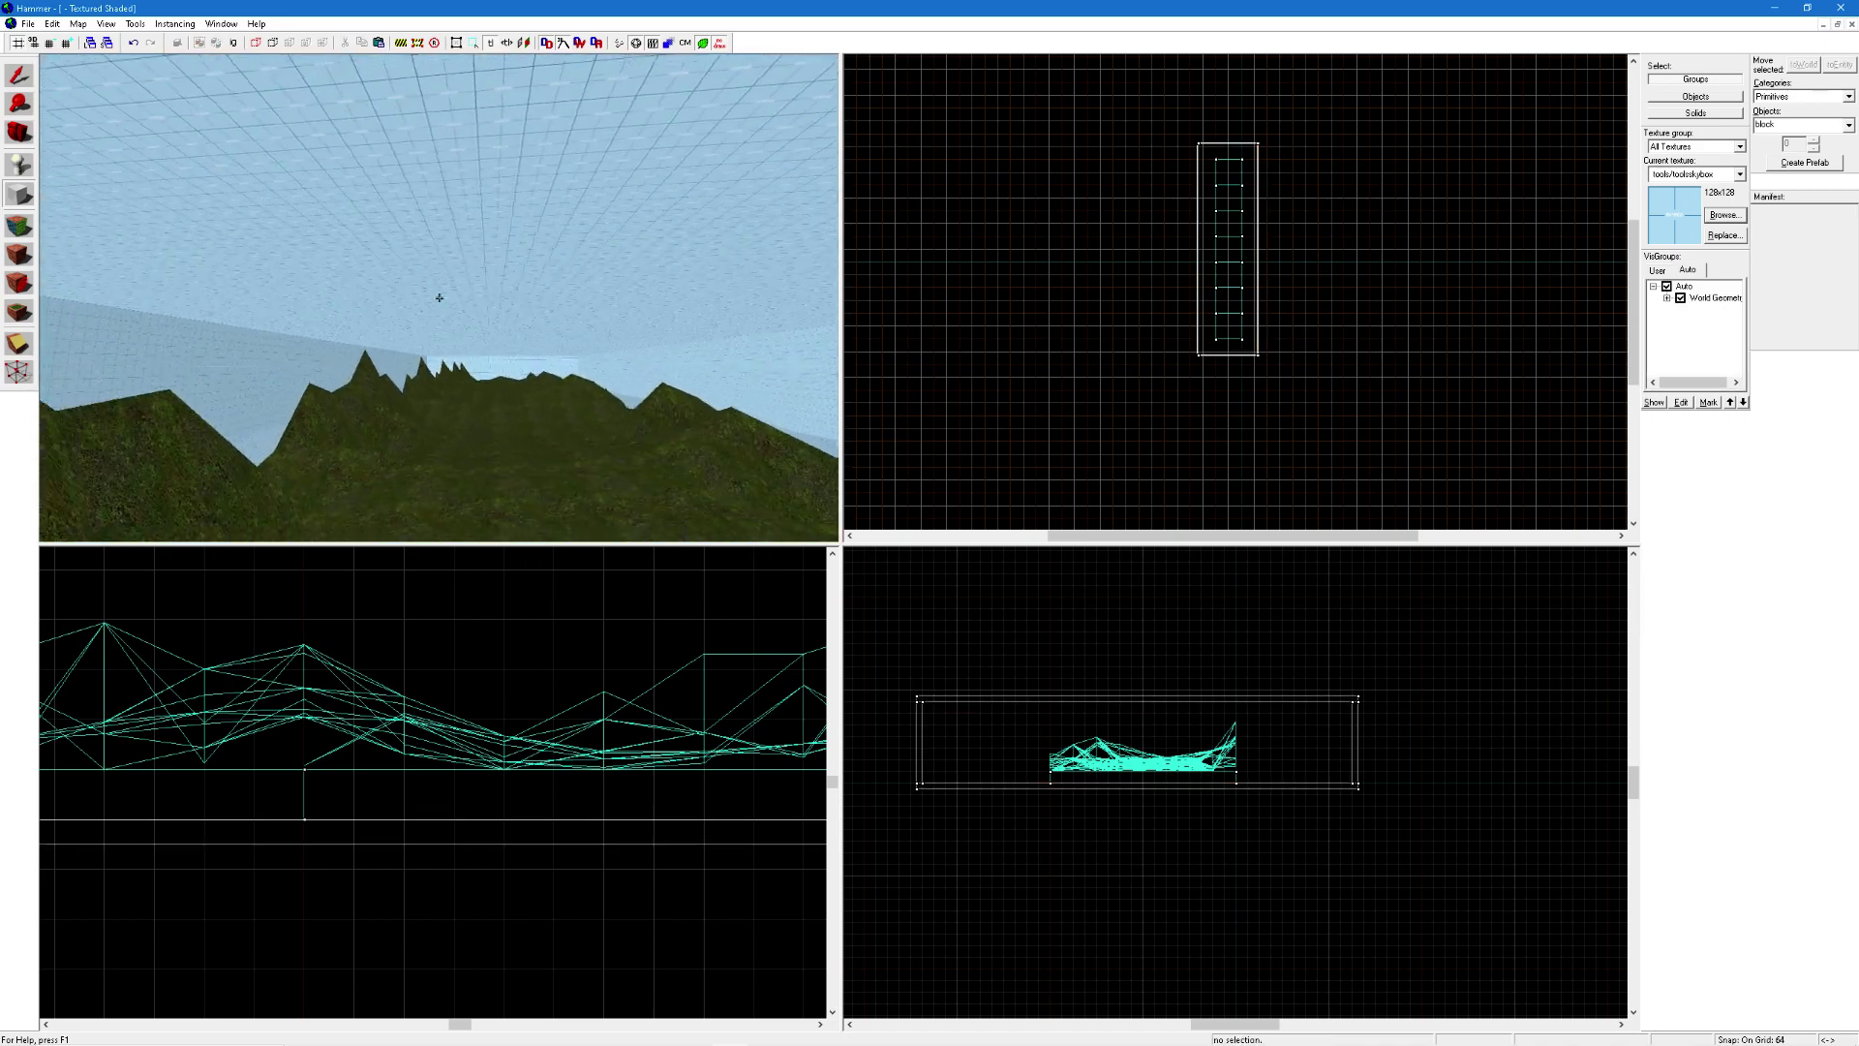
{"action": "key", "text": "a"}
{"action": "key", "text": "z"}
{"action": "key", "text": "z"}
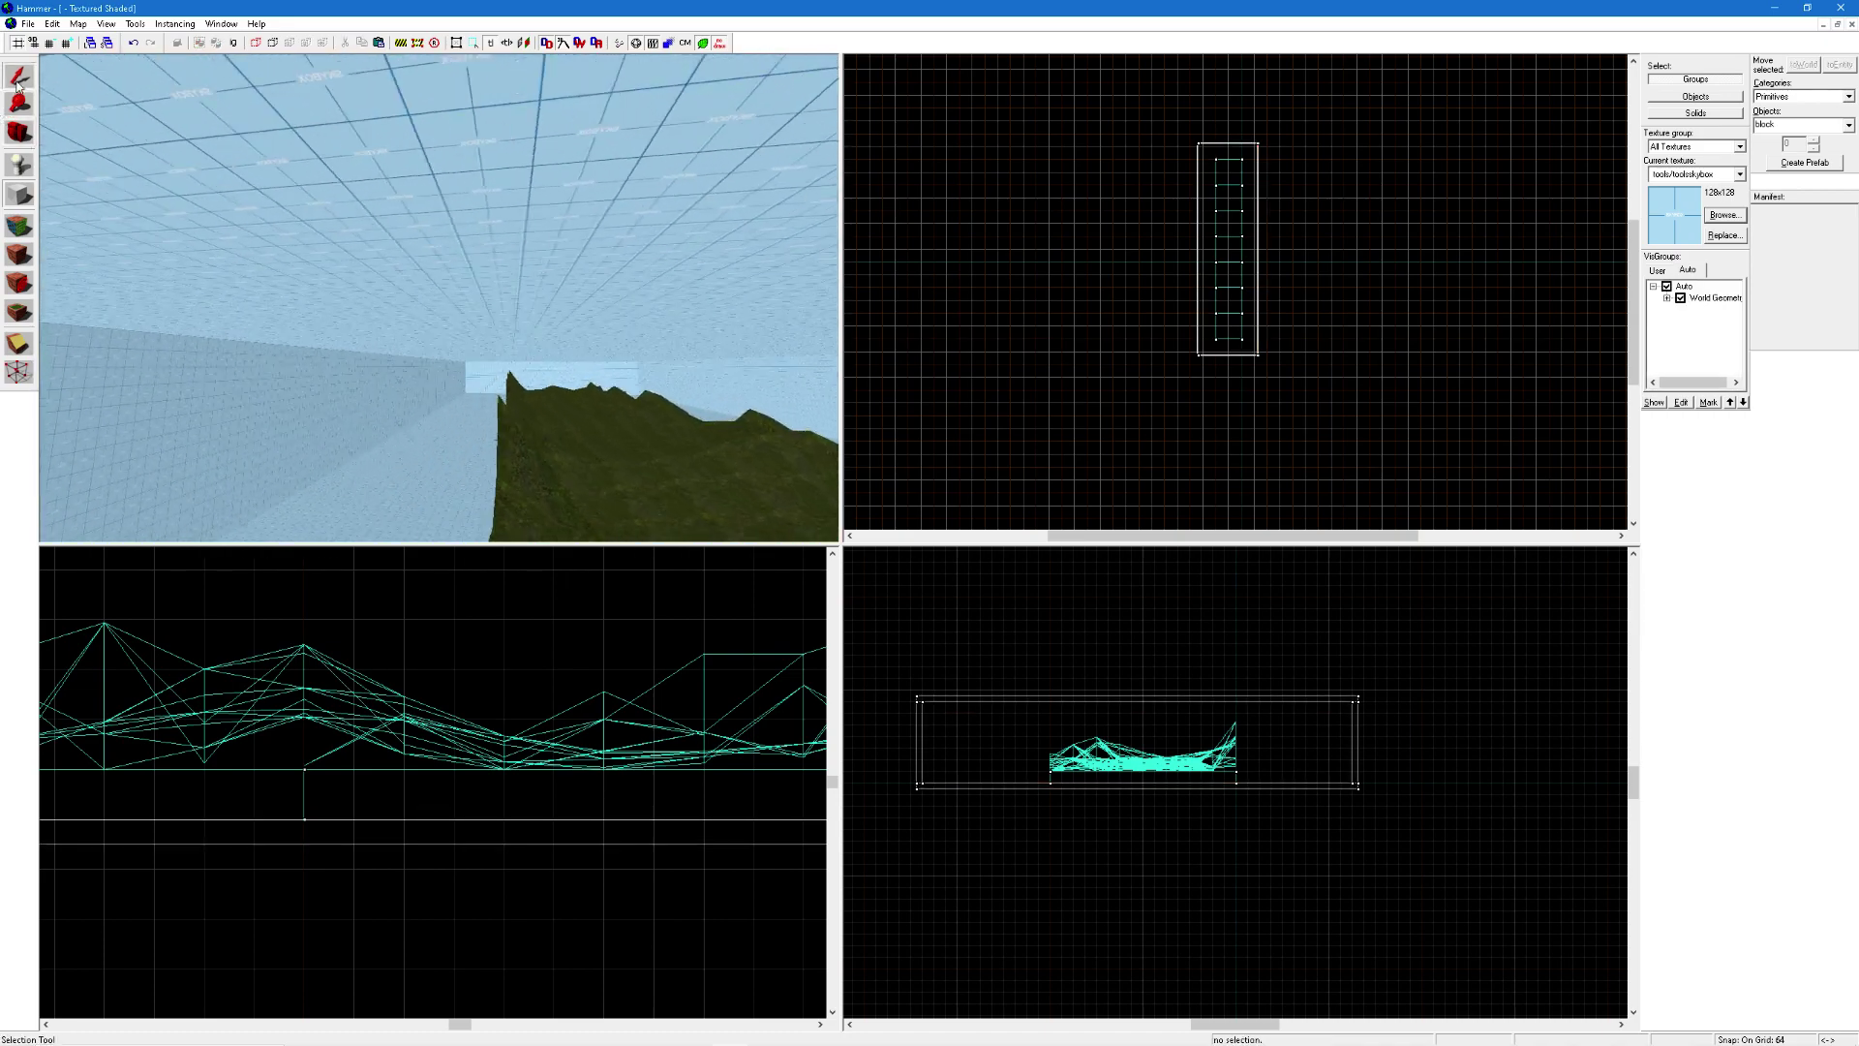
{"action": "left_click", "coordinate": [439, 297]}
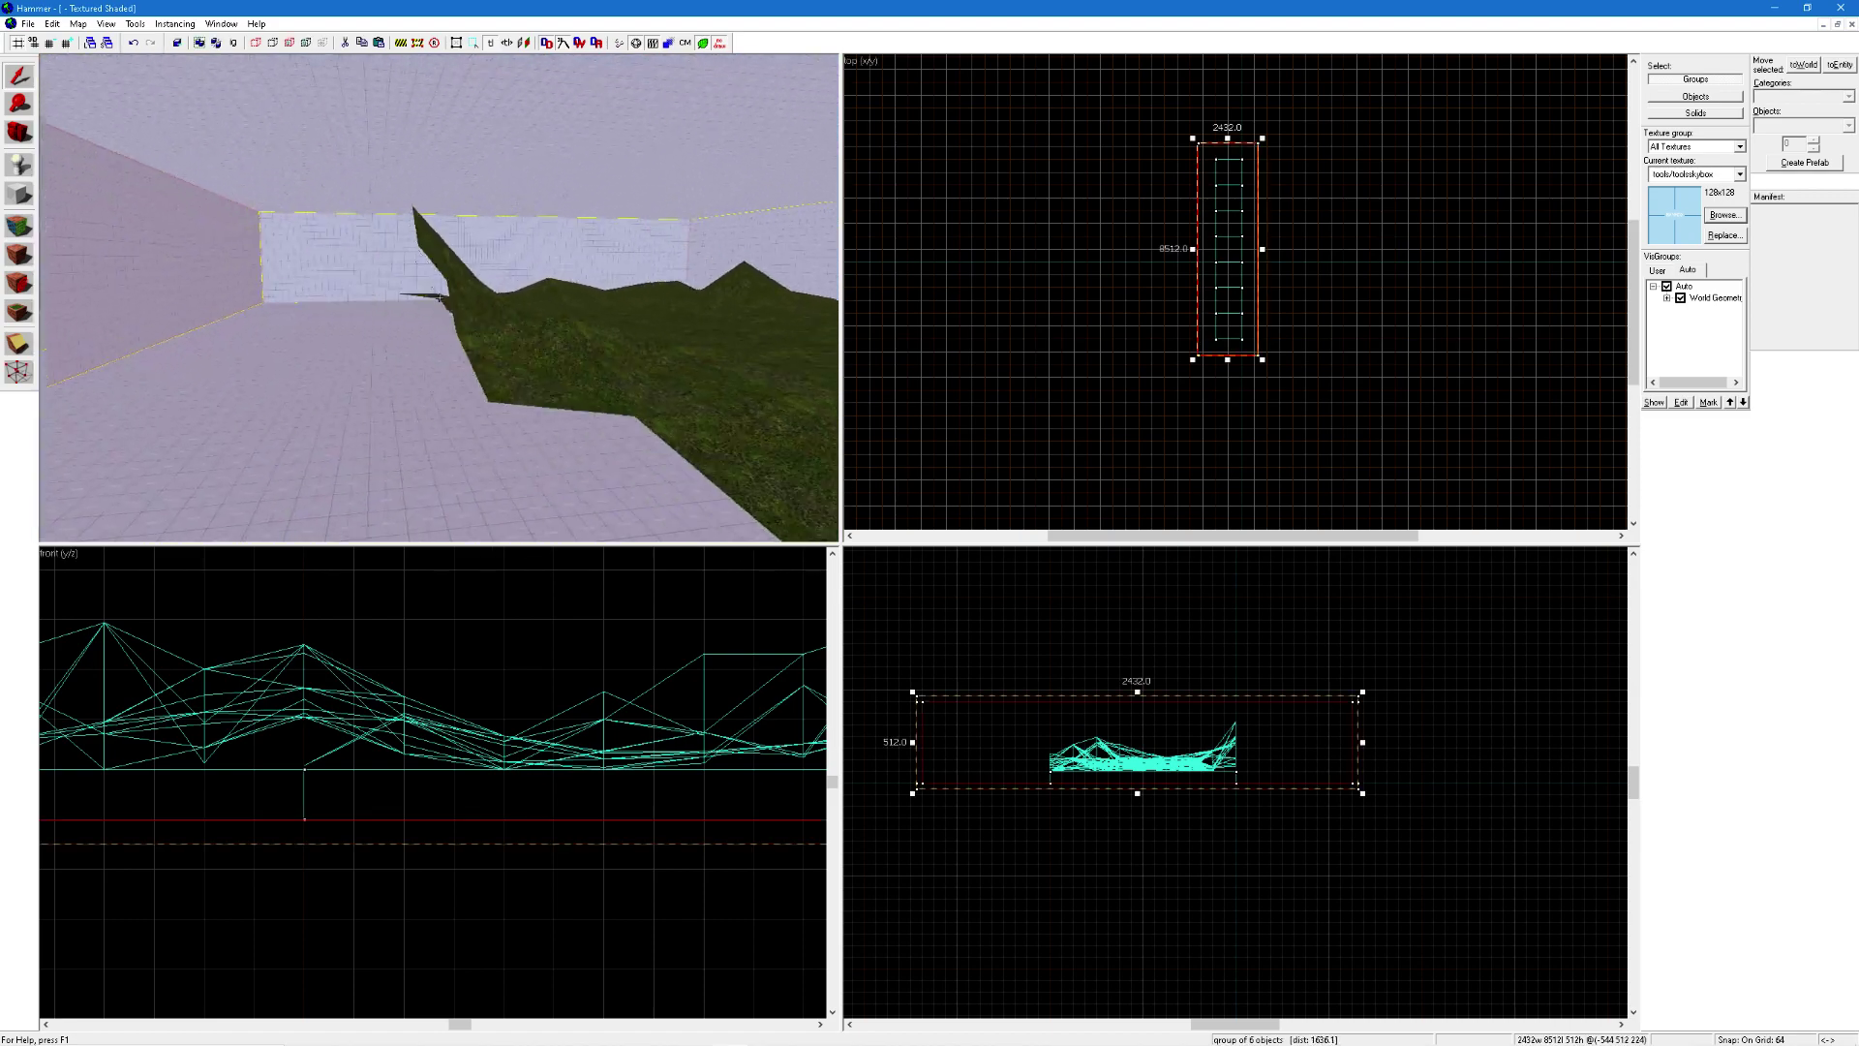
{"action": "key", "text": "w"}
{"action": "left_click", "coordinate": [440, 298]}
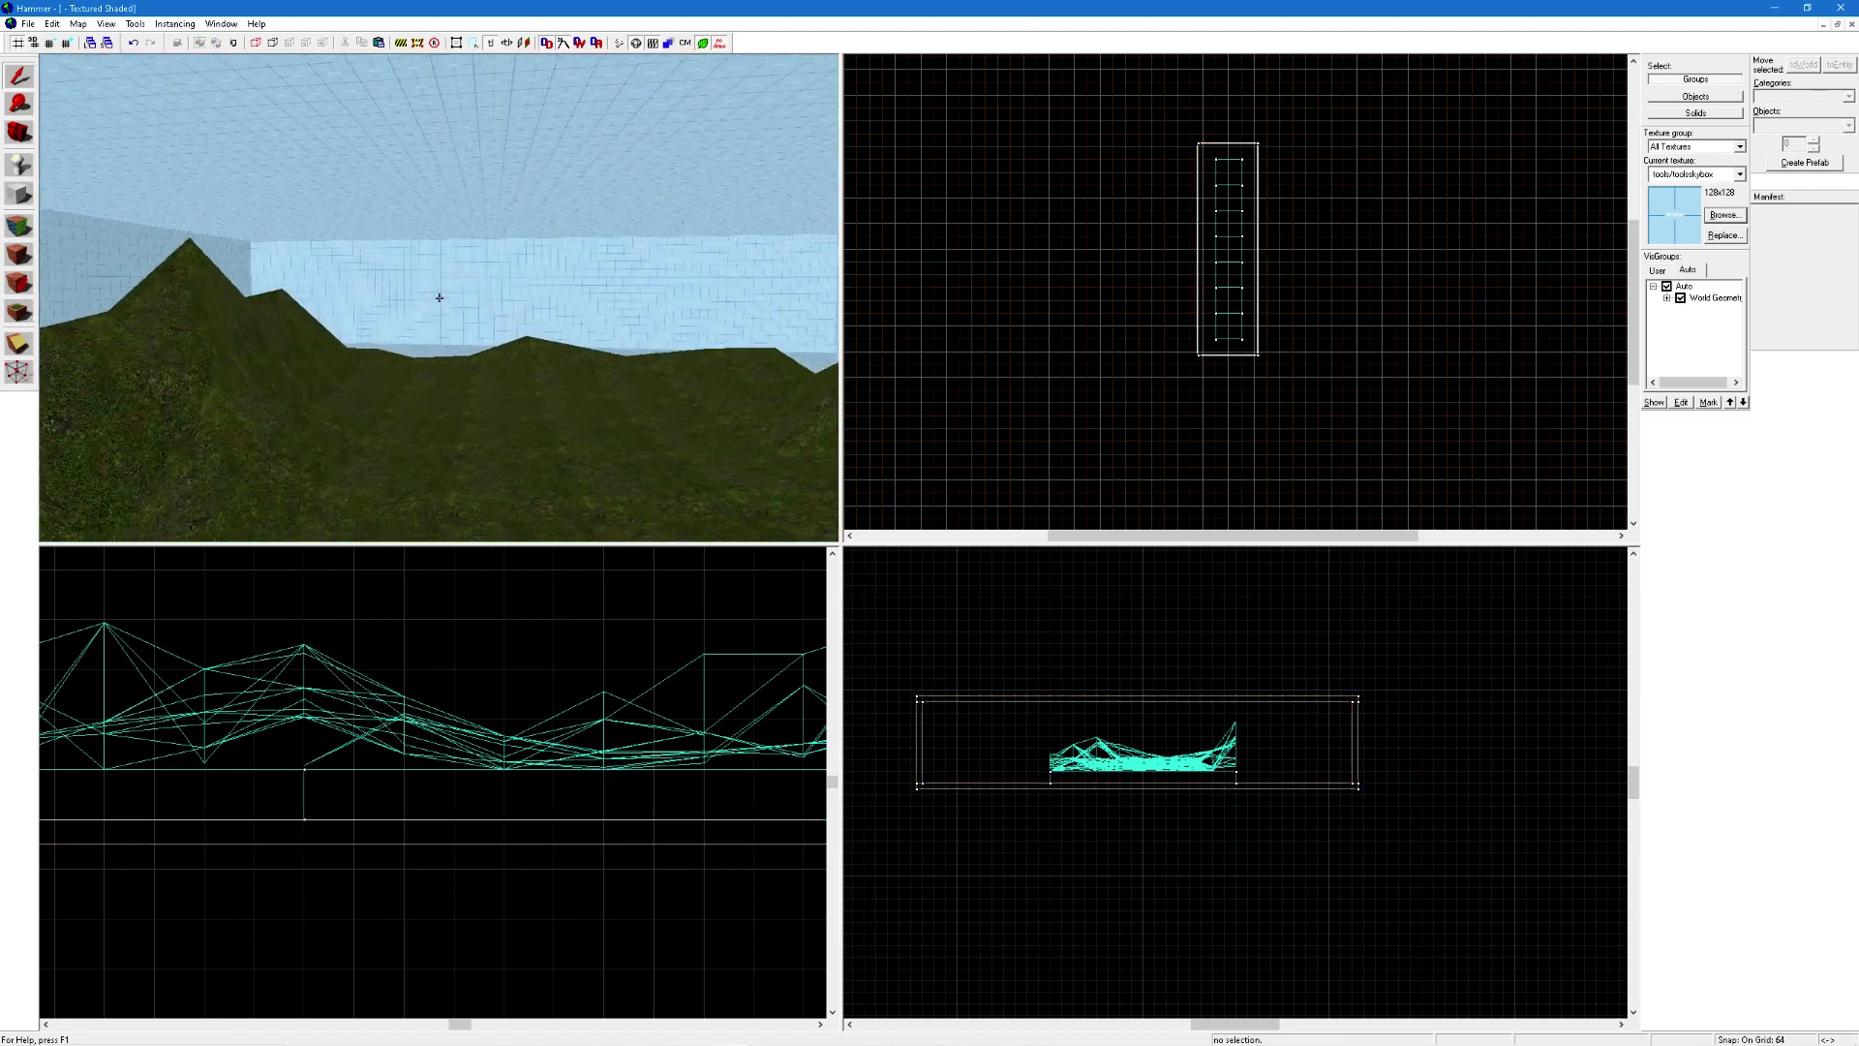
{"action": "left_click", "coordinate": [439, 297]}
{"action": "left_click", "coordinate": [439, 298]}
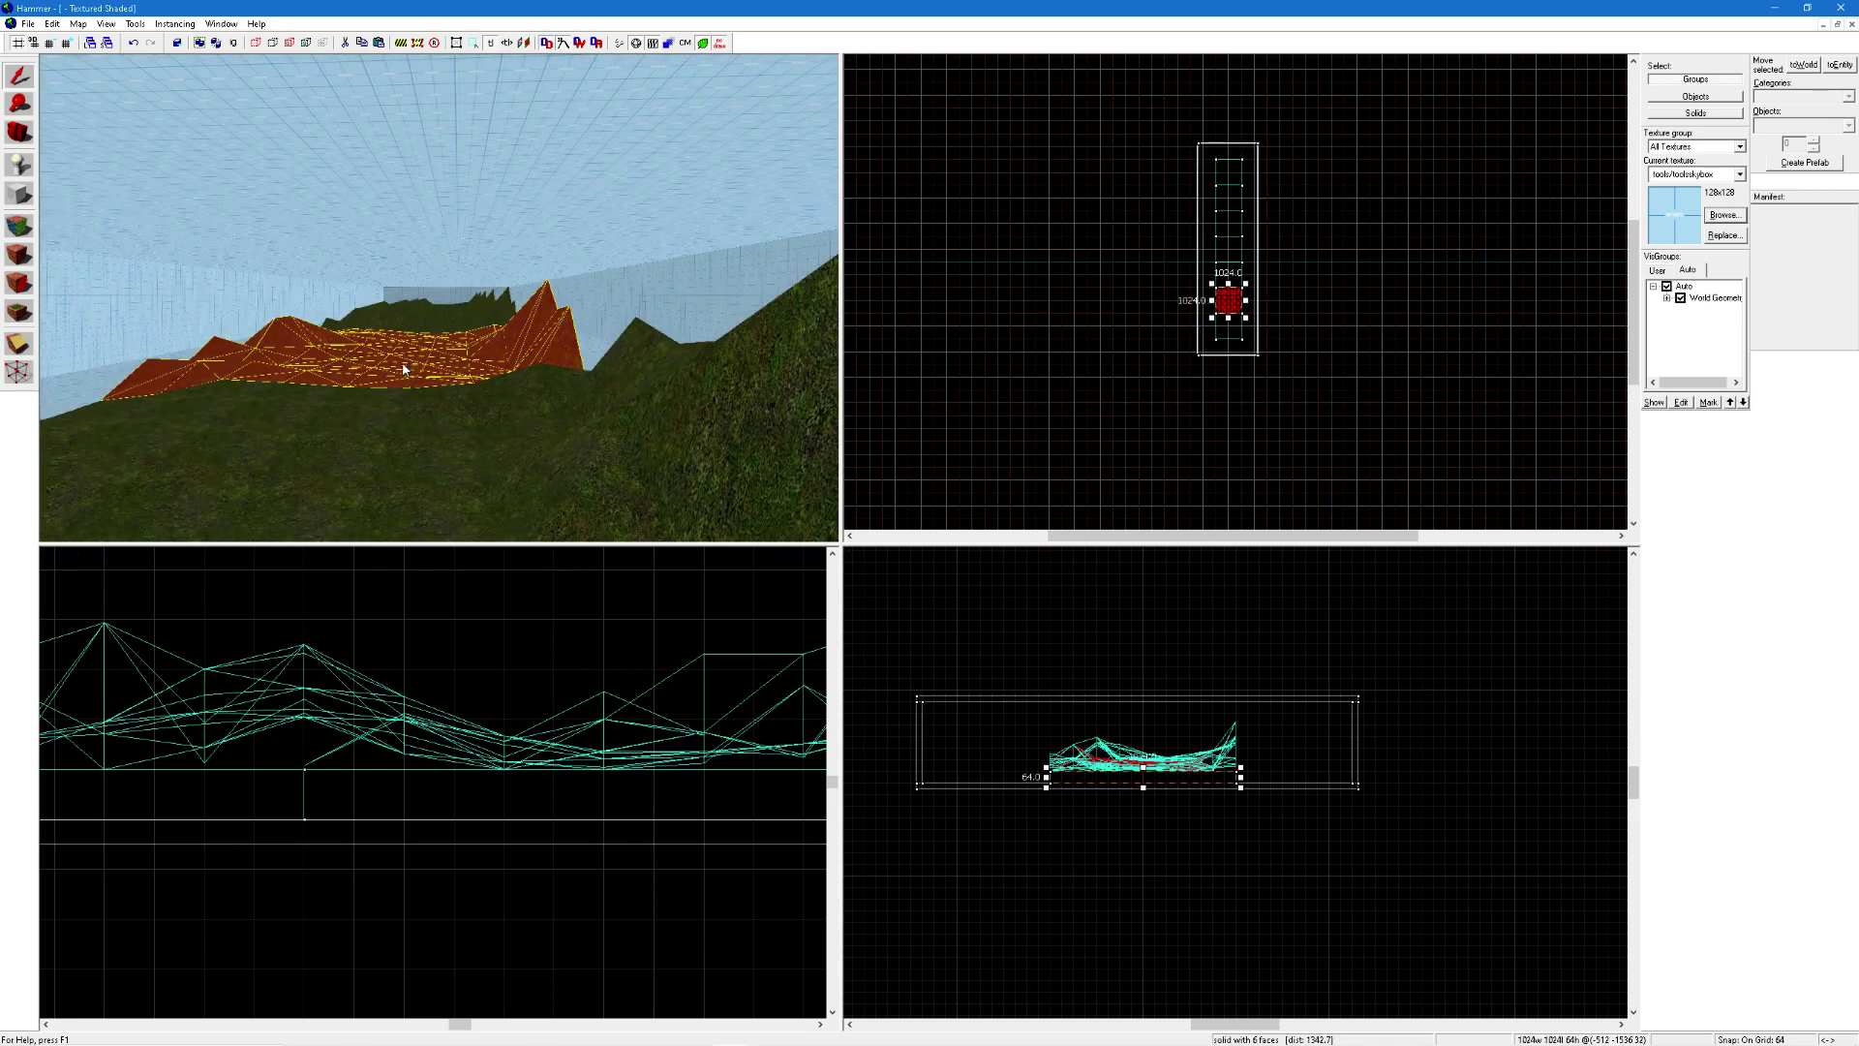
{"action": "scroll", "coordinate": [1155, 298], "scroll_direction": "down", "scroll_amount": 2}
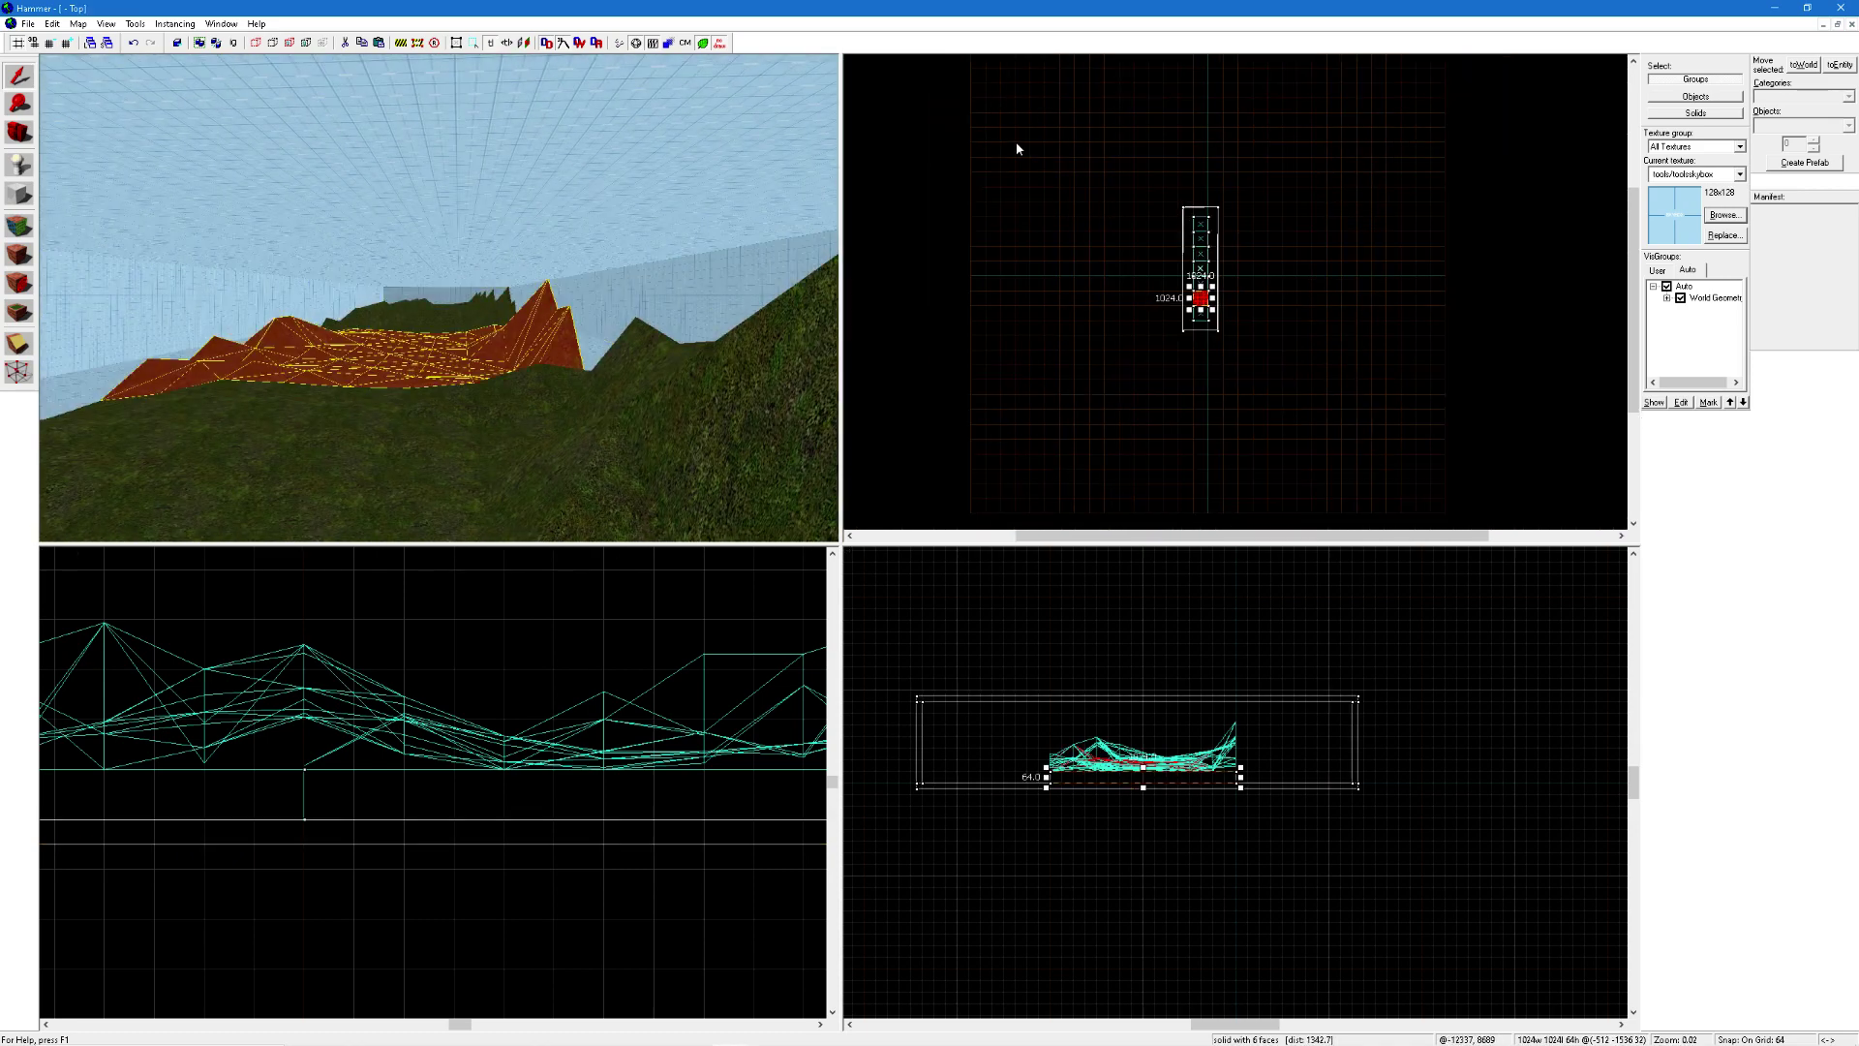
{"action": "left_click_drag", "start_coordinate": [991, 100], "coordinate": [1452, 480]}
Examine the terrain's ridges and outer edges against the sky walls from inside the skybox.
{"action": "key", "text": "z"}
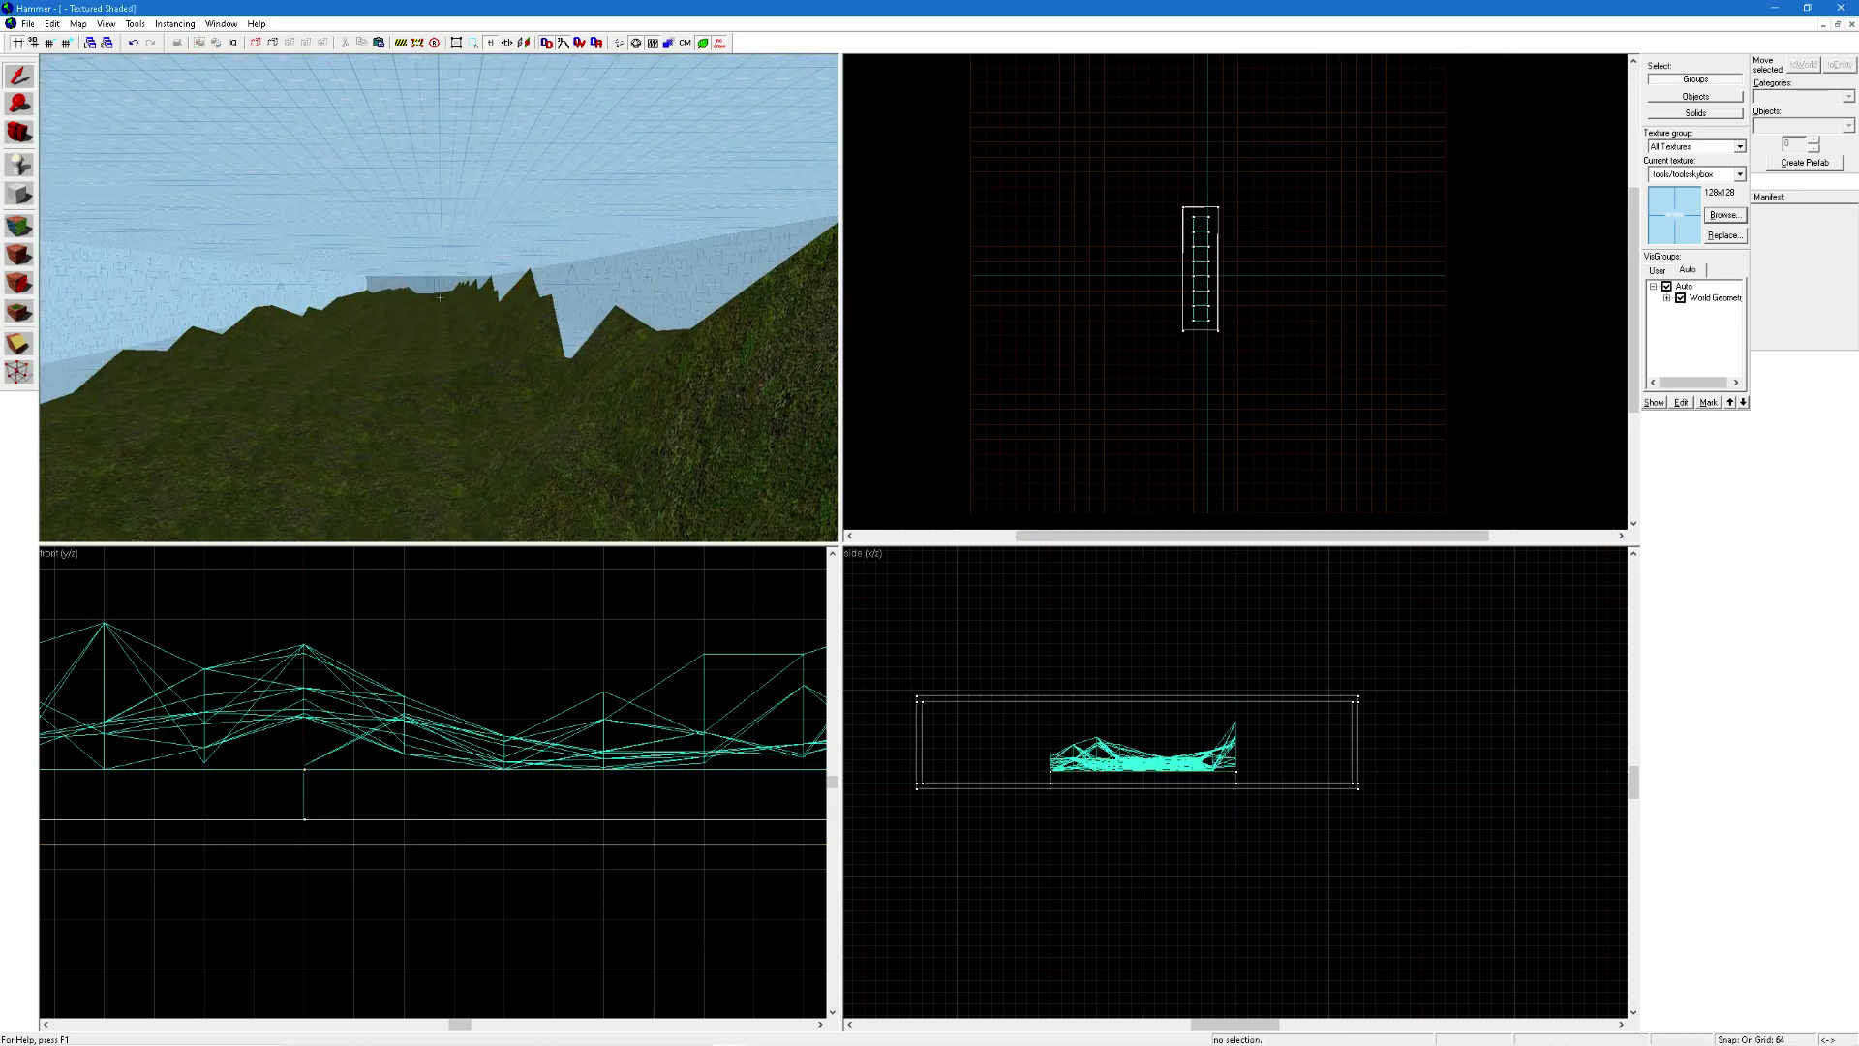
{"action": "key", "text": "a"}
{"action": "key", "text": "w"}
{"action": "key", "text": "d"}
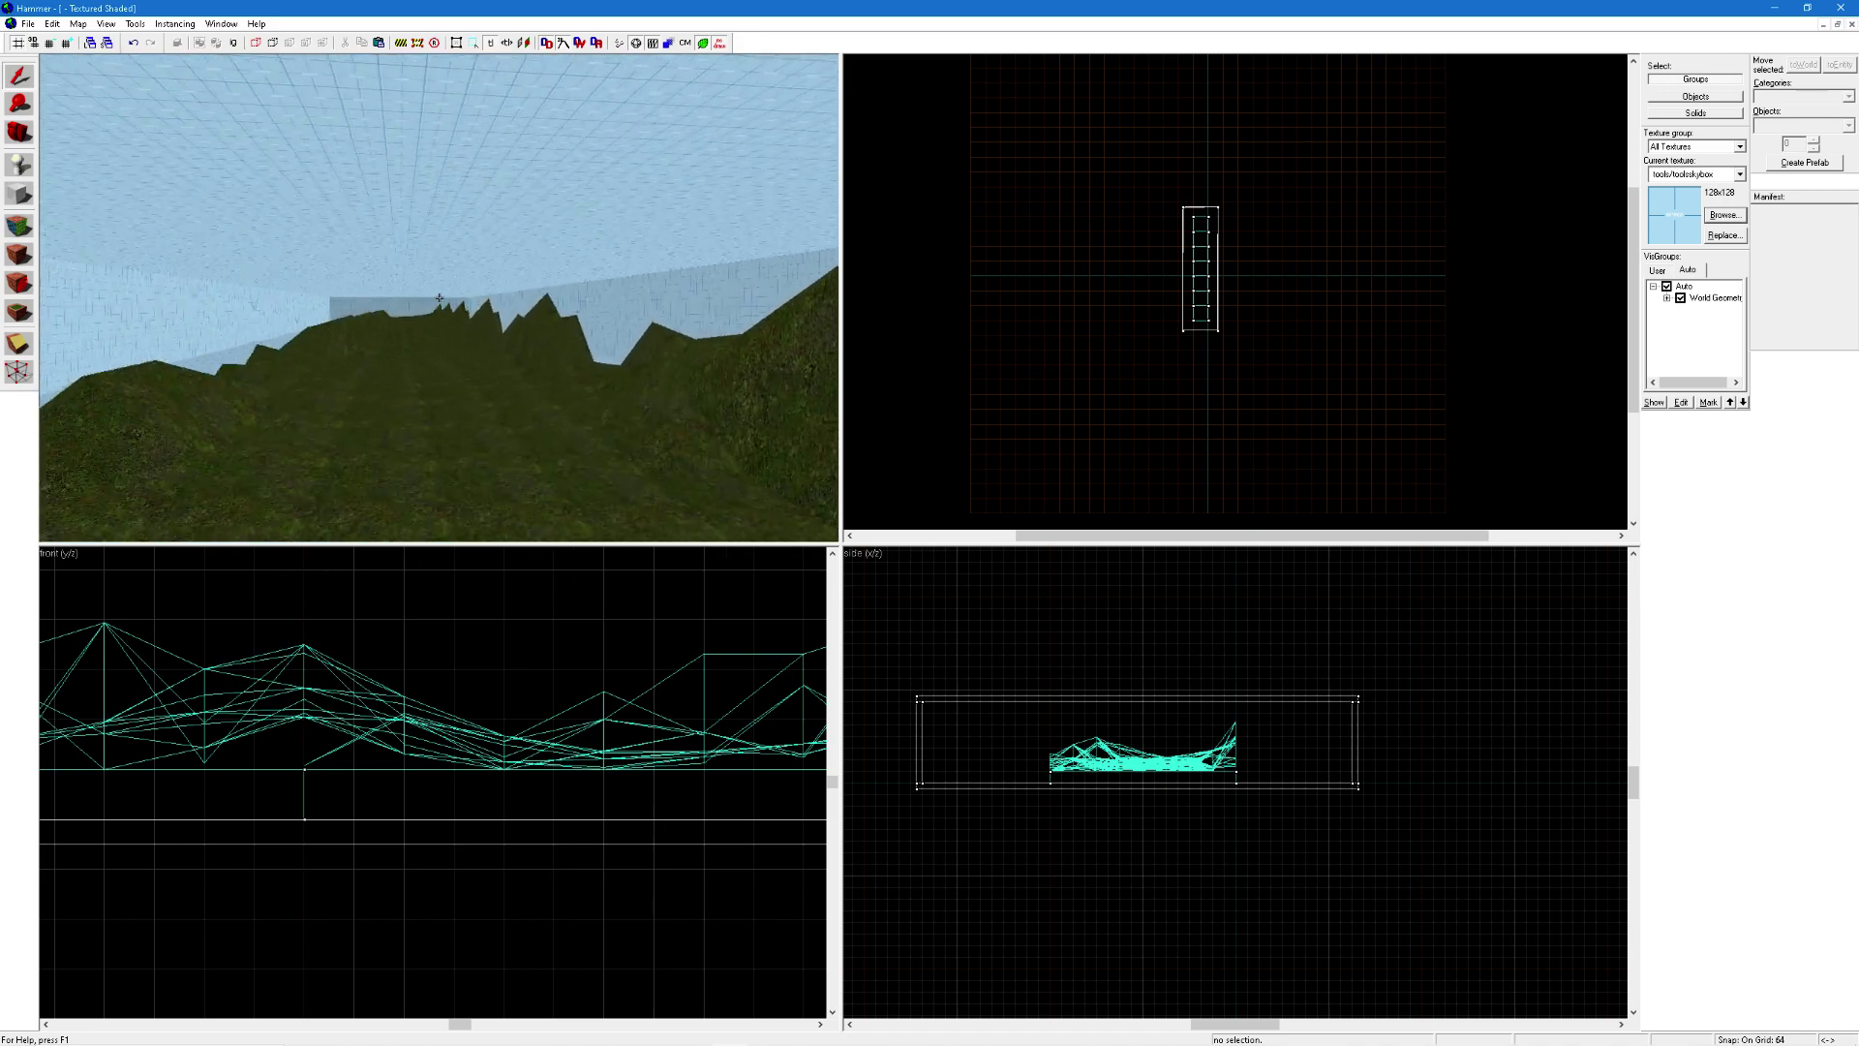
{"action": "key", "text": "a"}
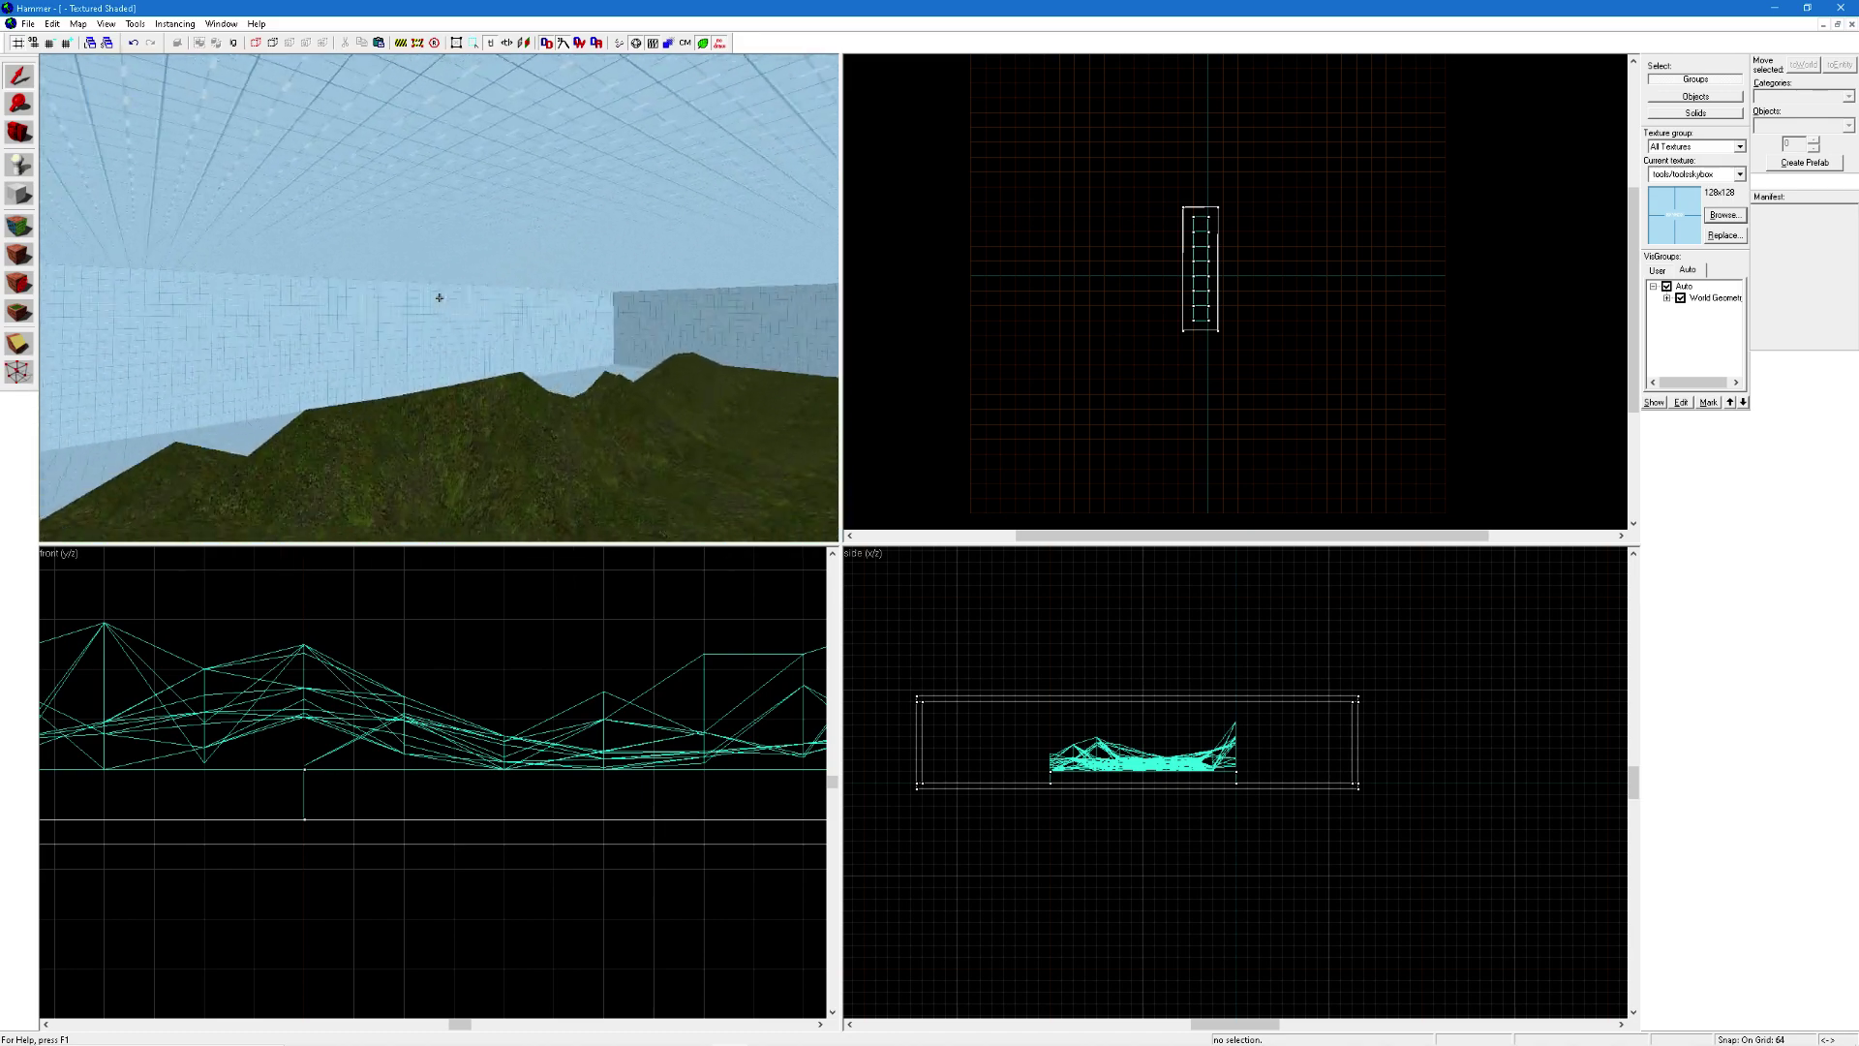
{"action": "key", "text": "z"}
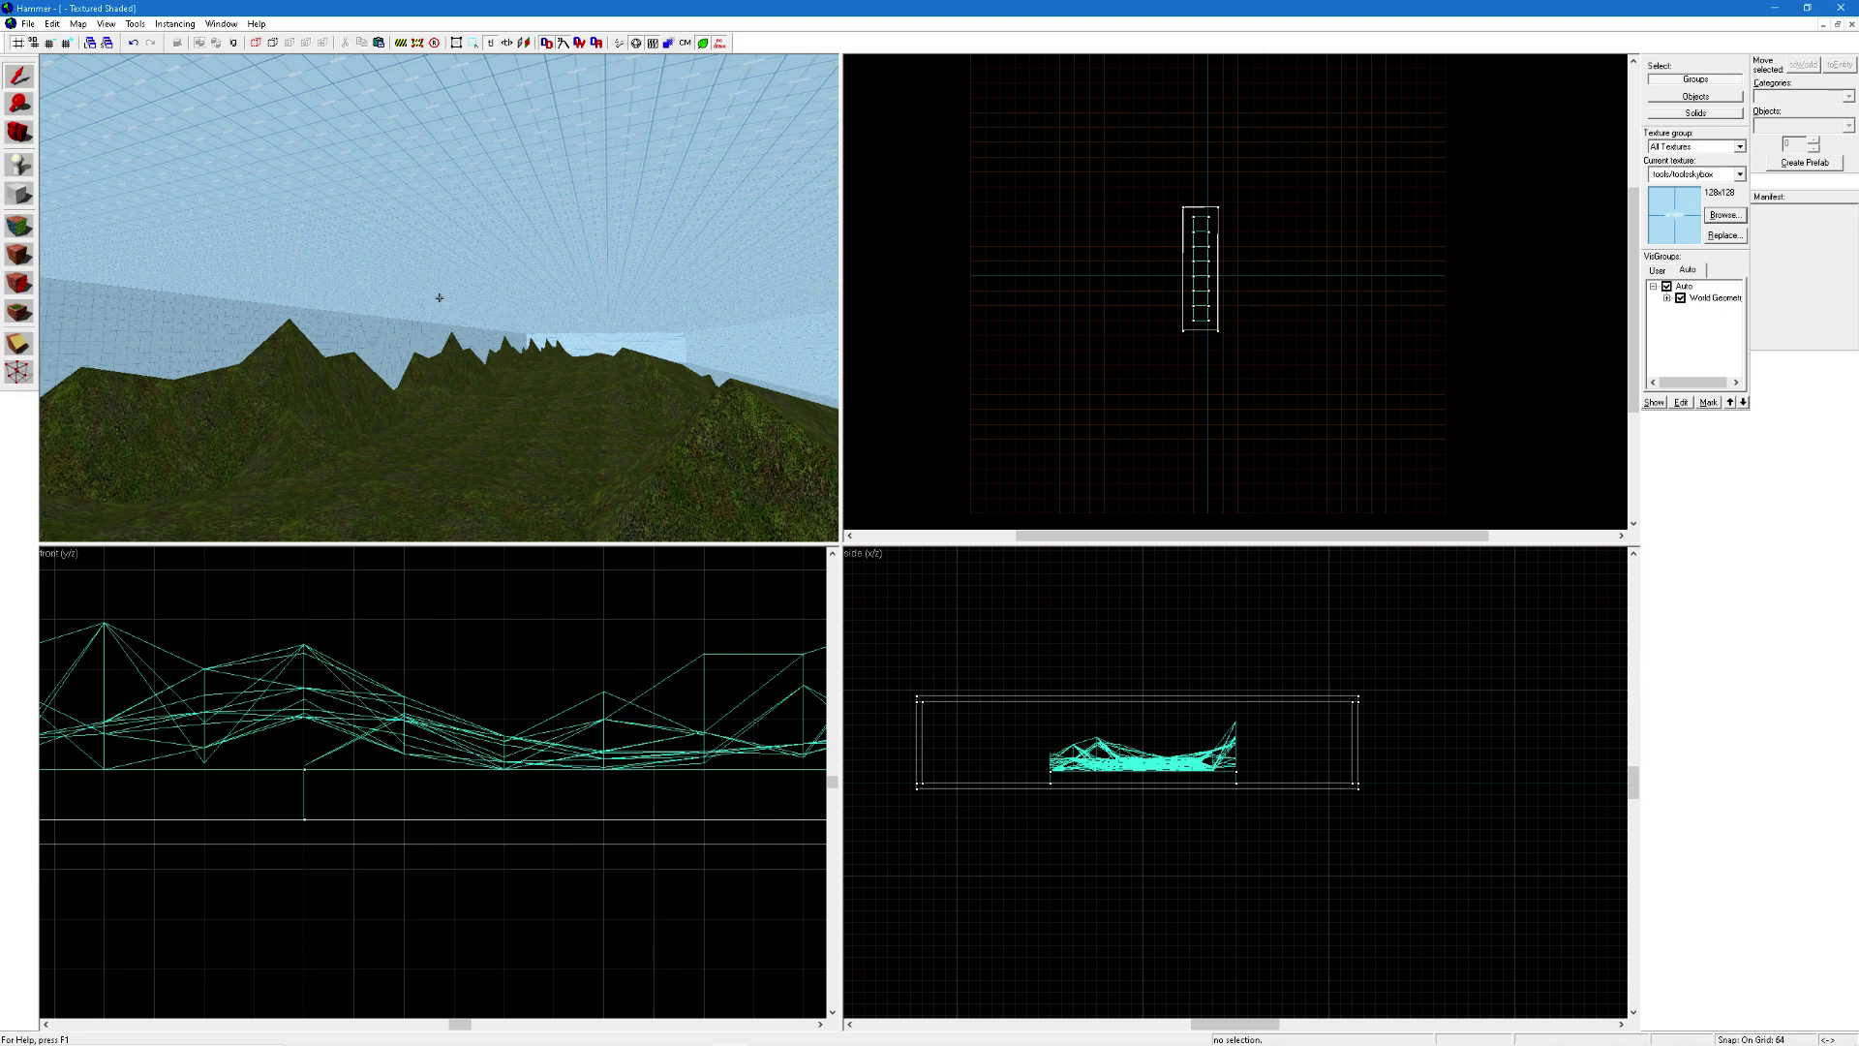
{"action": "key", "text": "z"}
{"action": "key", "text": "s"}
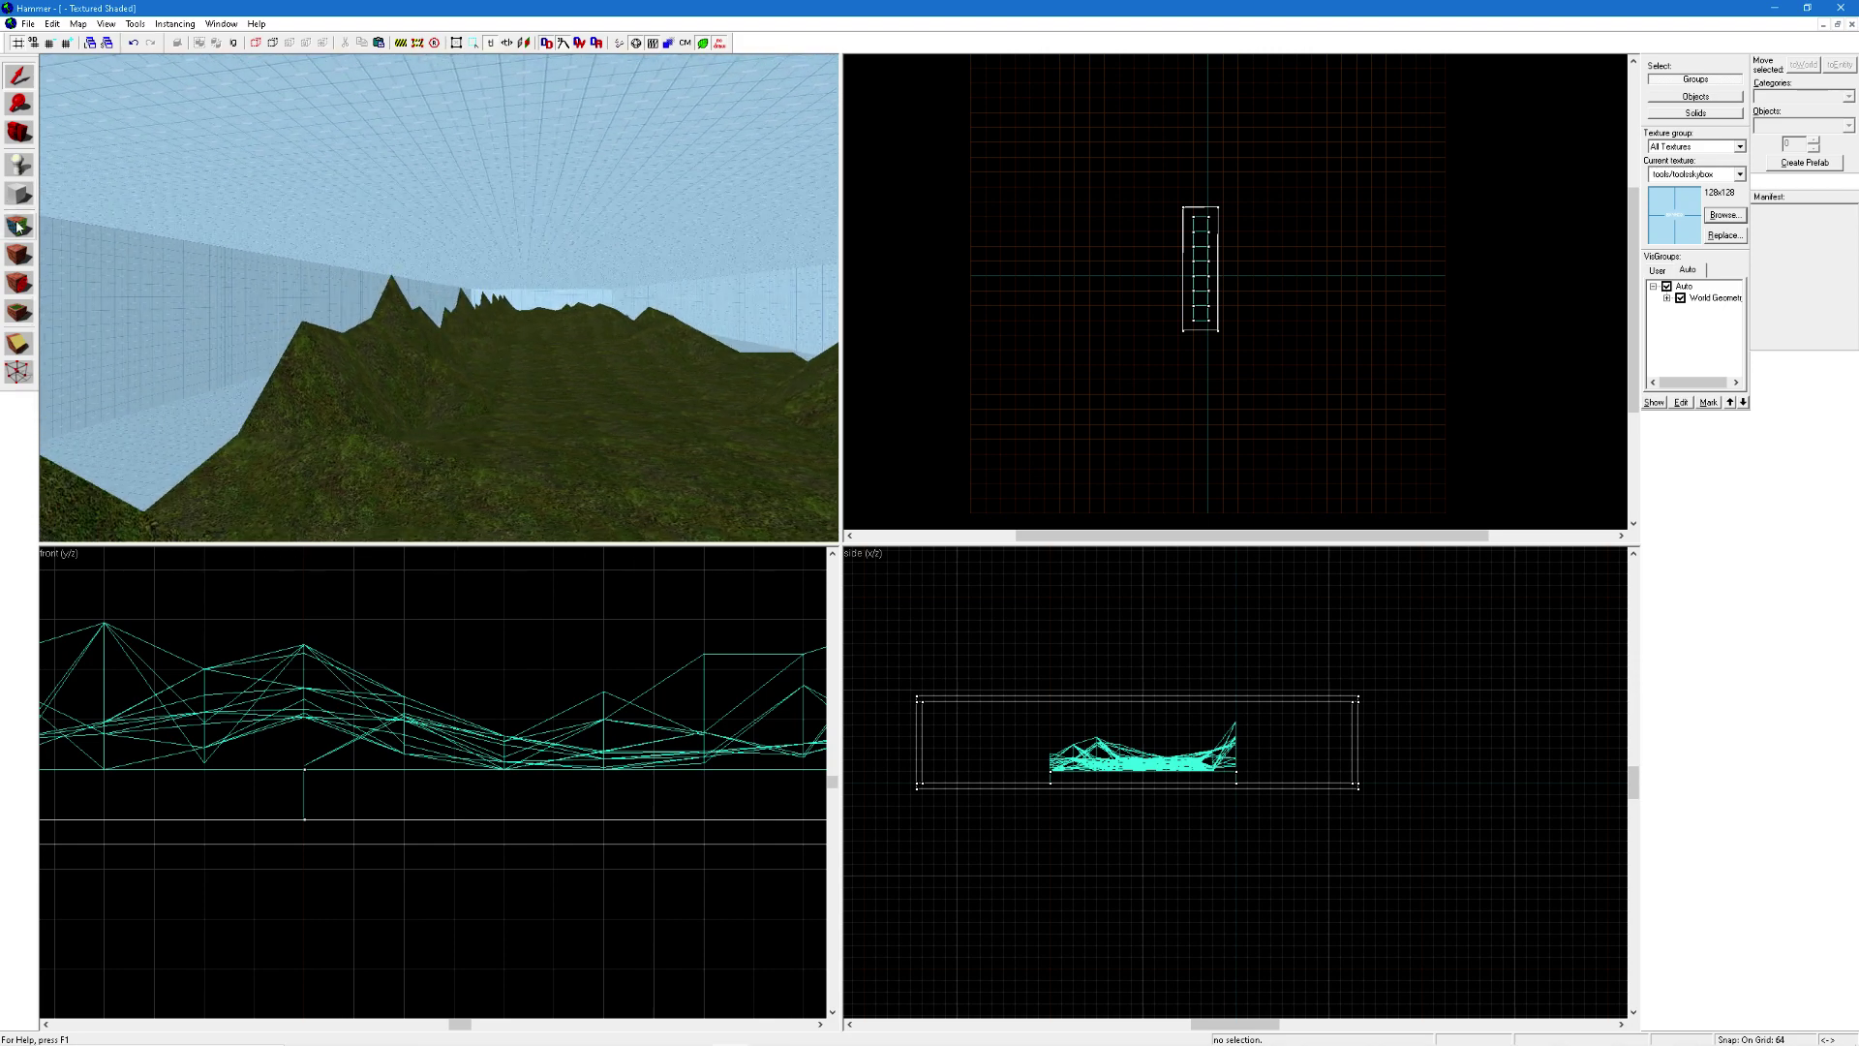
{"action": "key", "text": "z"}
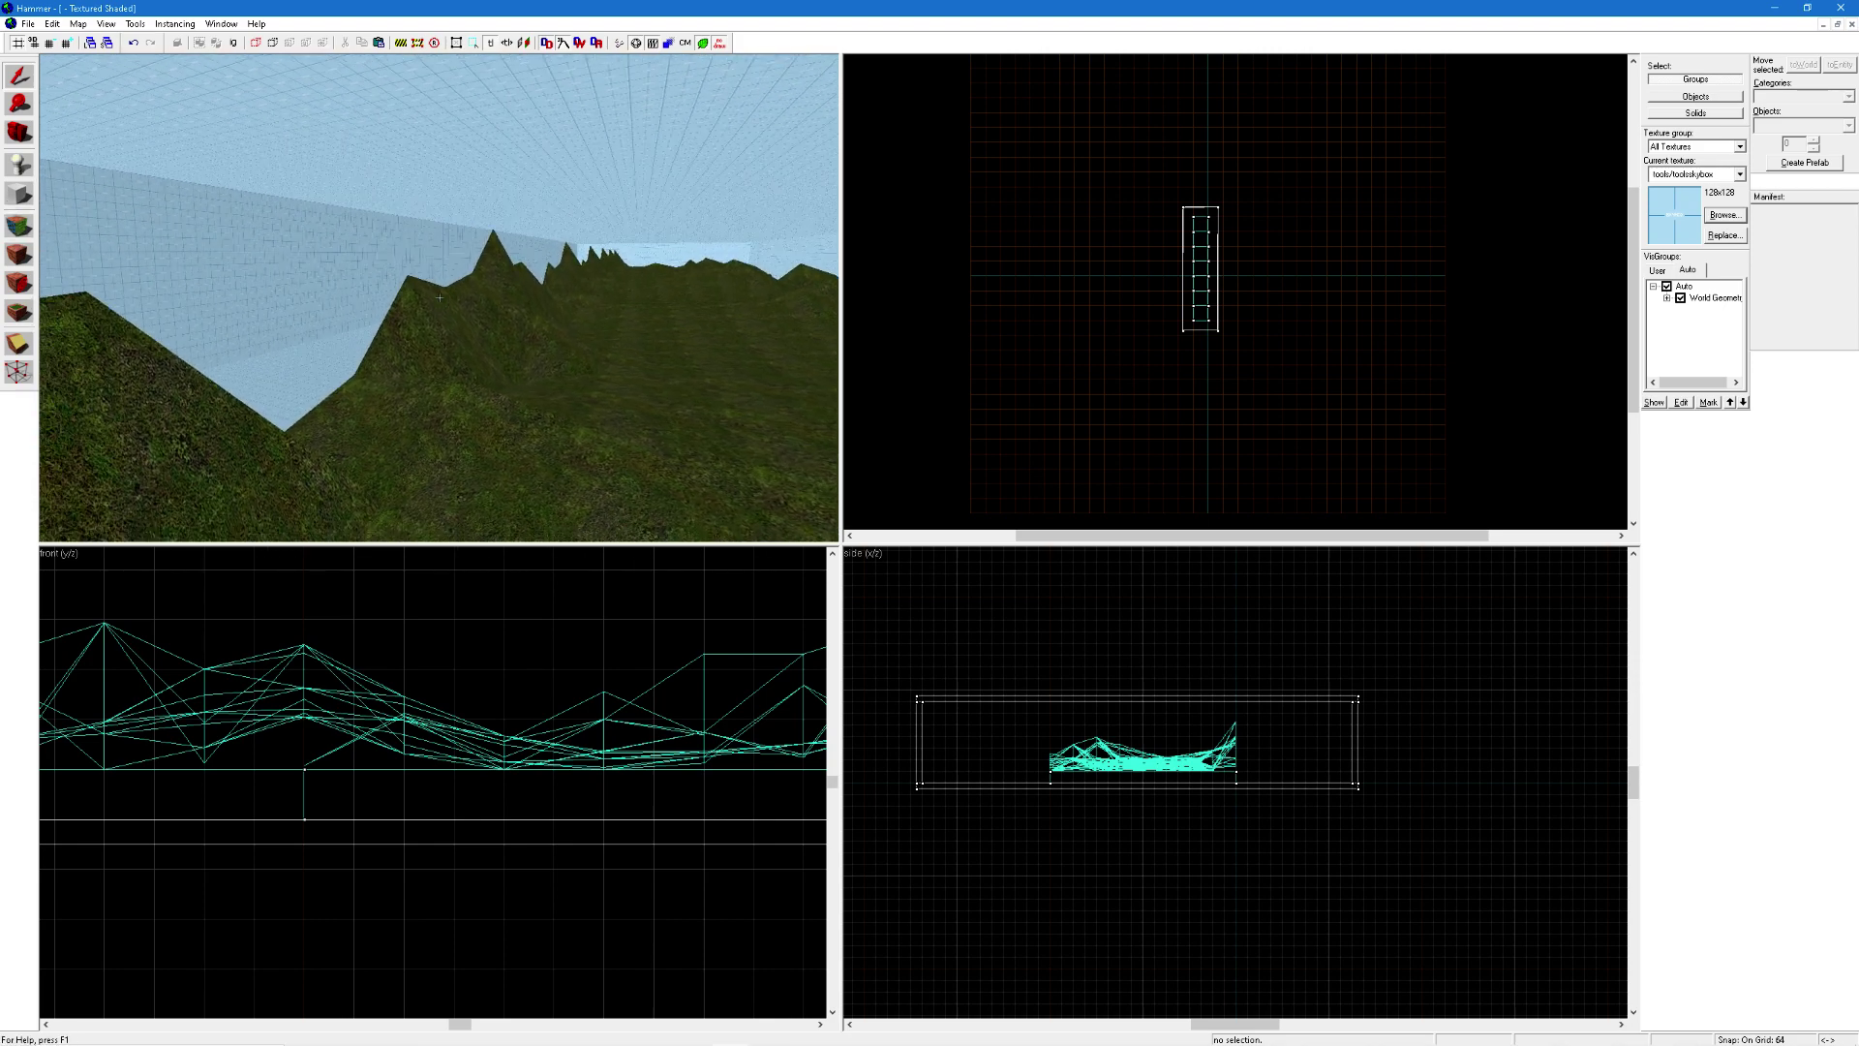
{"action": "key", "text": "z"}
Select the second displacement from the strip's upper end in the top view and open its displacement face editing.
{"action": "left_click", "coordinate": [590, 345]}
{"action": "key", "text": "d"}
{"action": "left_click", "coordinate": [19, 226]}
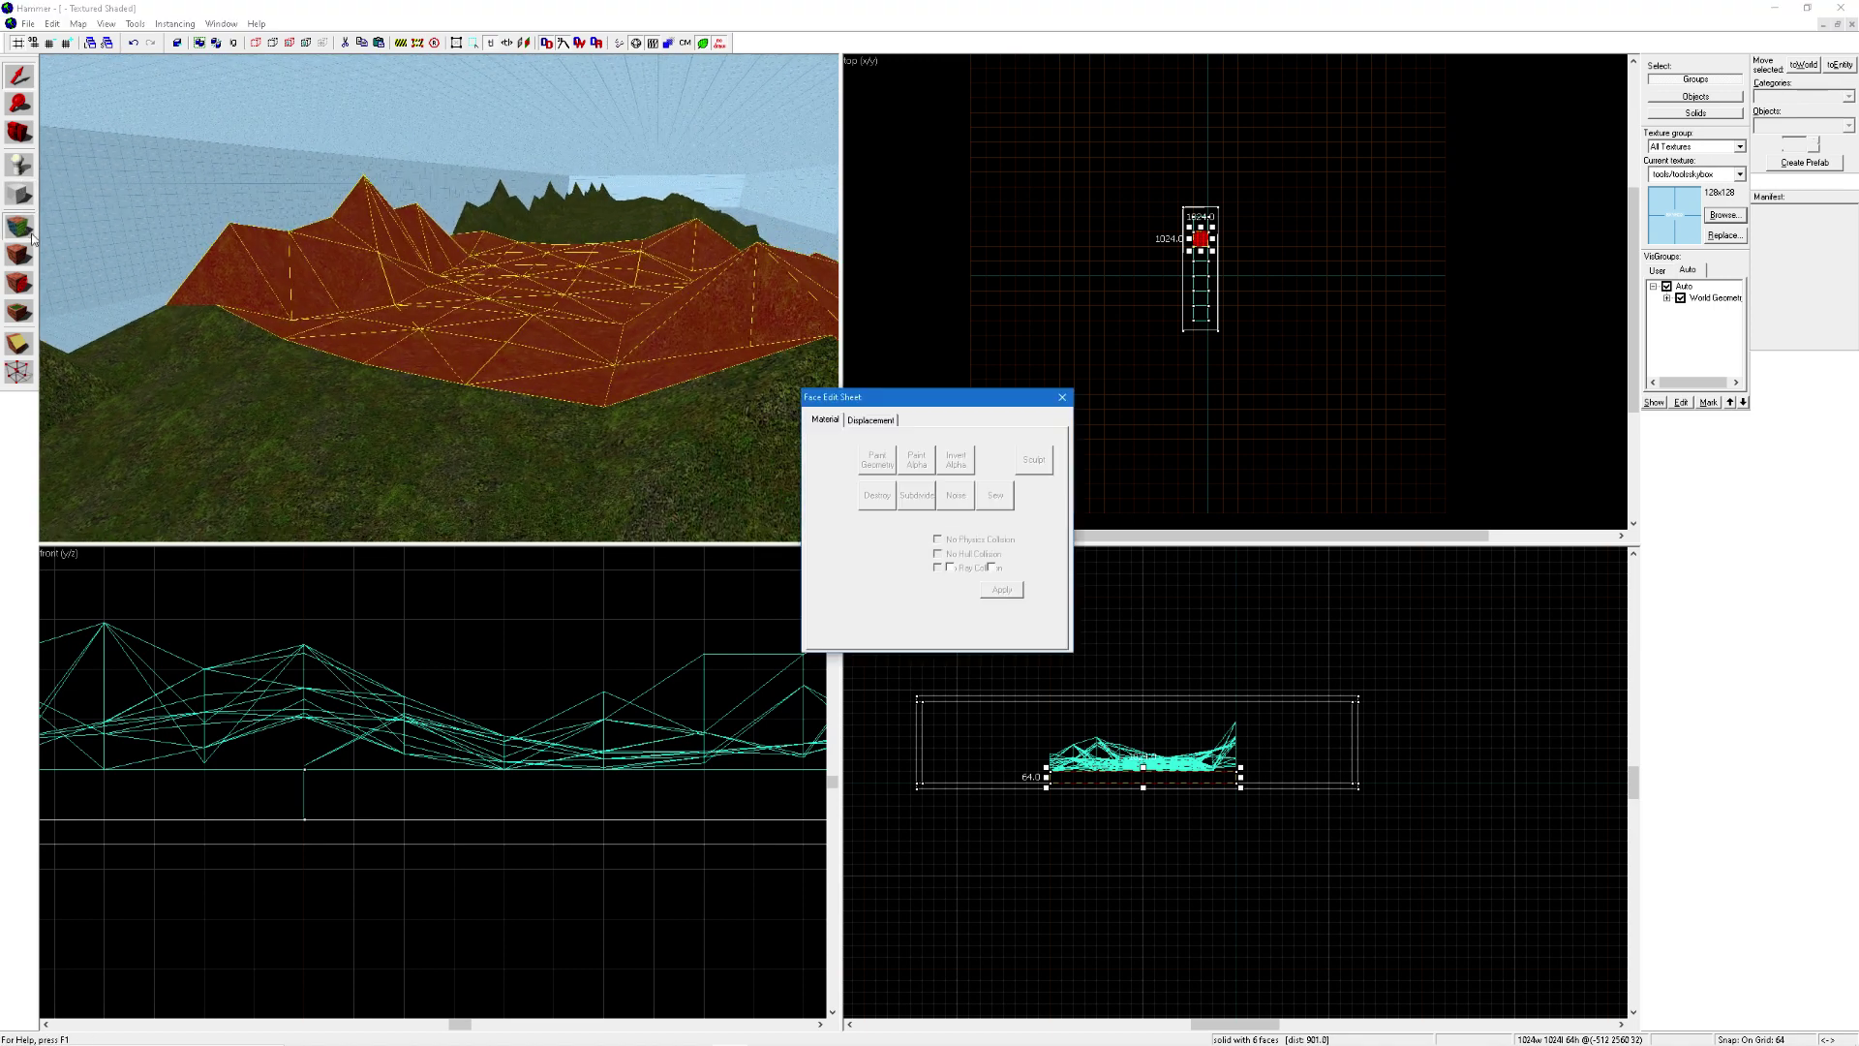
{"action": "key", "text": "w"}
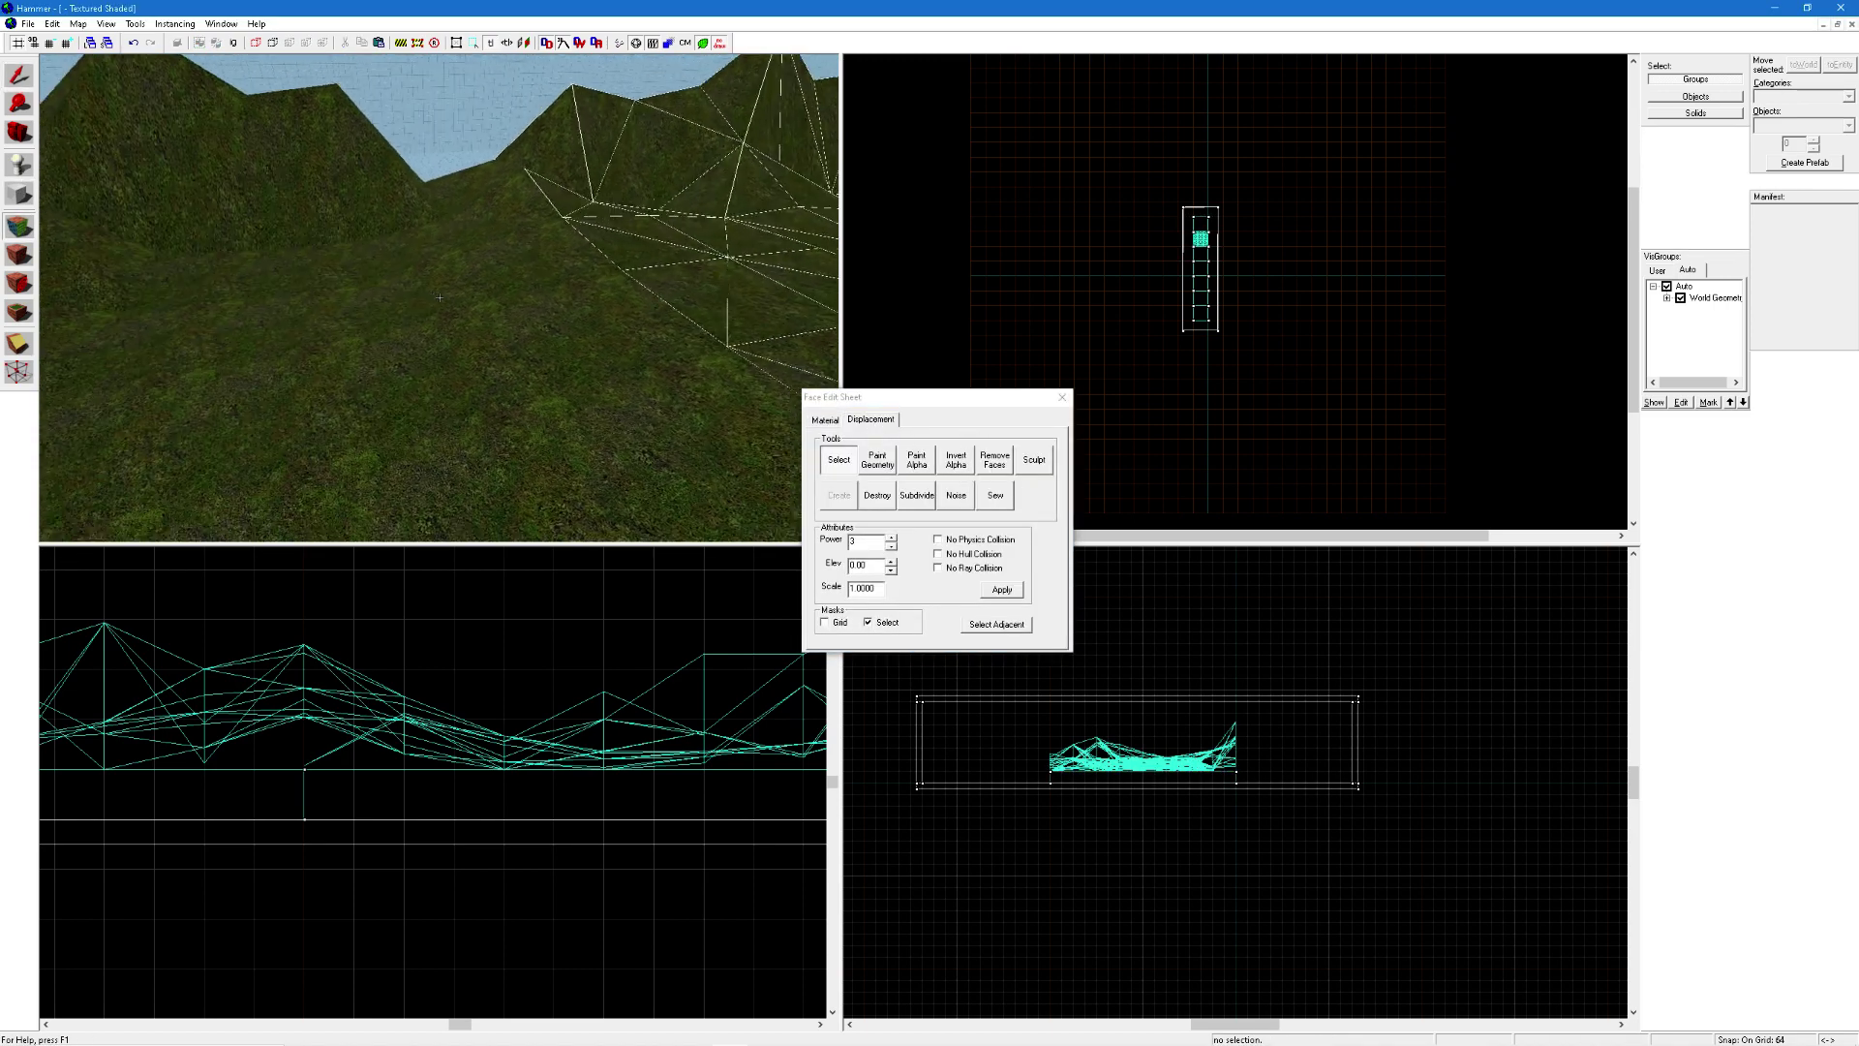
{"action": "left_click", "coordinate": [915, 460]}
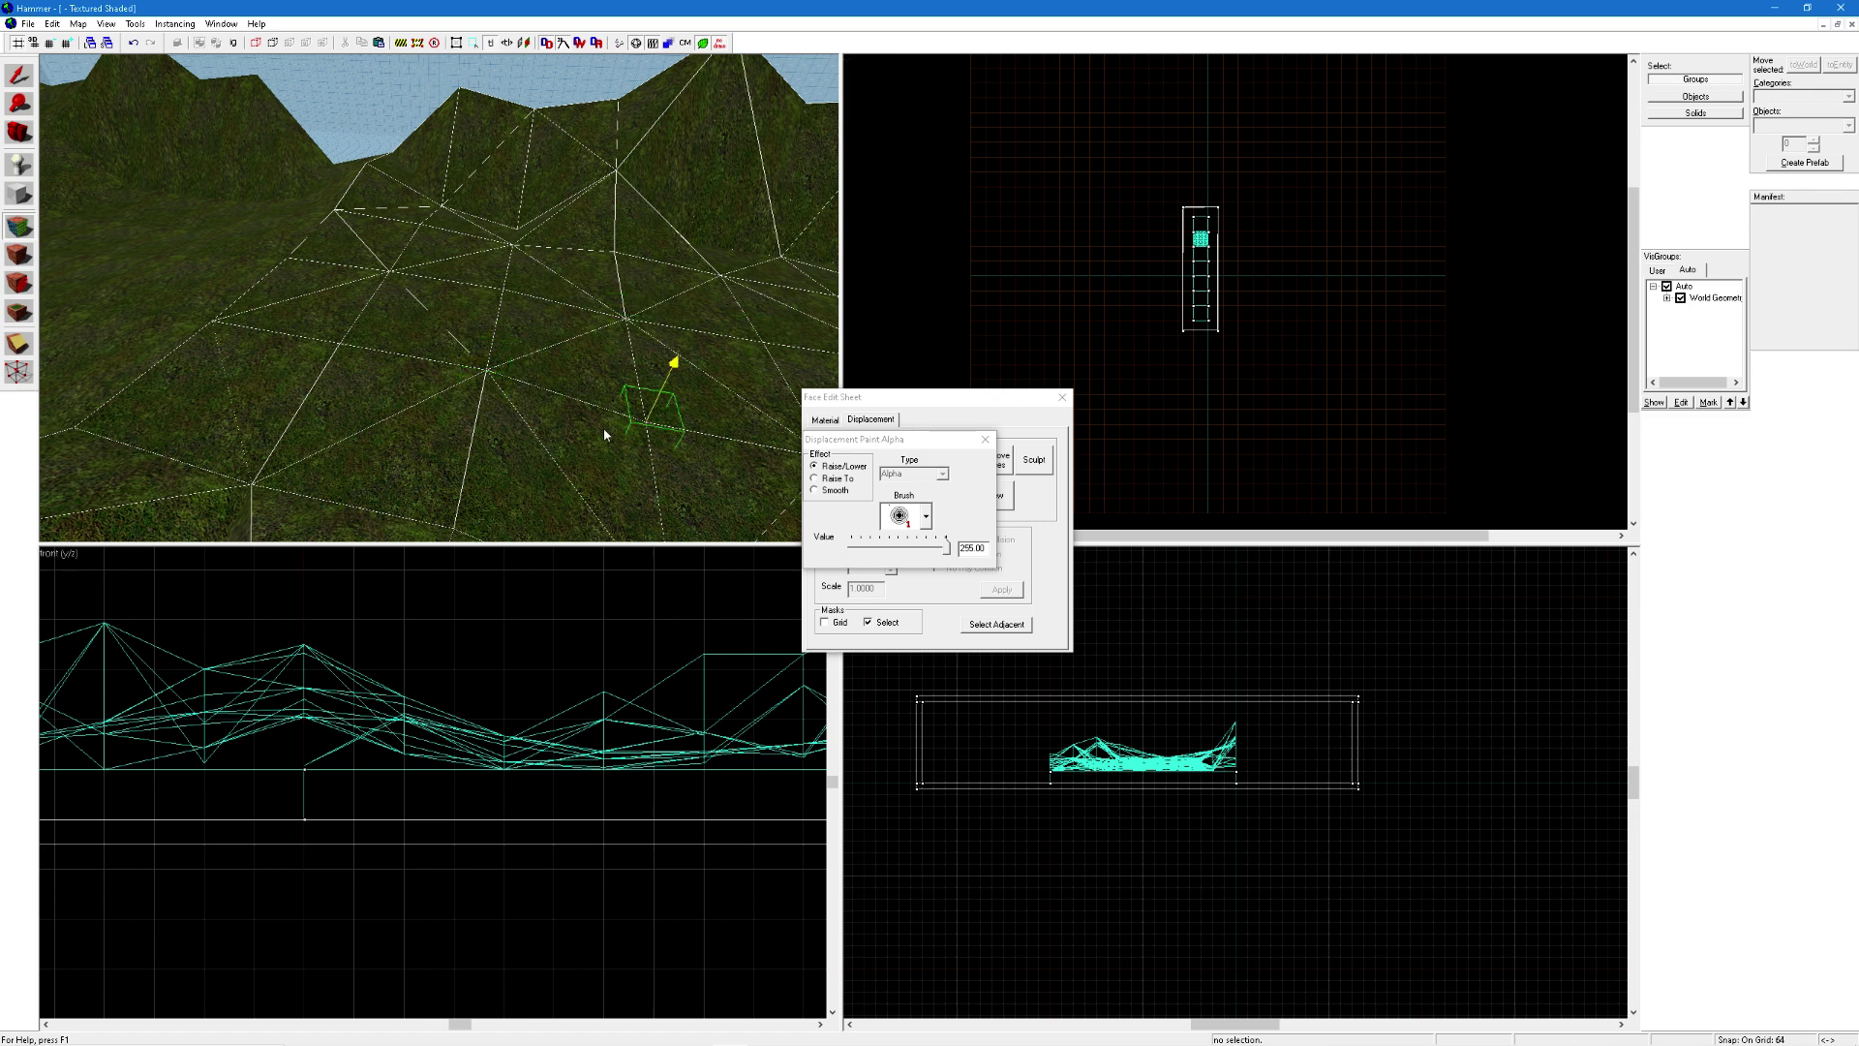
{"action": "left_click", "coordinate": [816, 479]}
{"action": "left_click", "coordinate": [814, 466]}
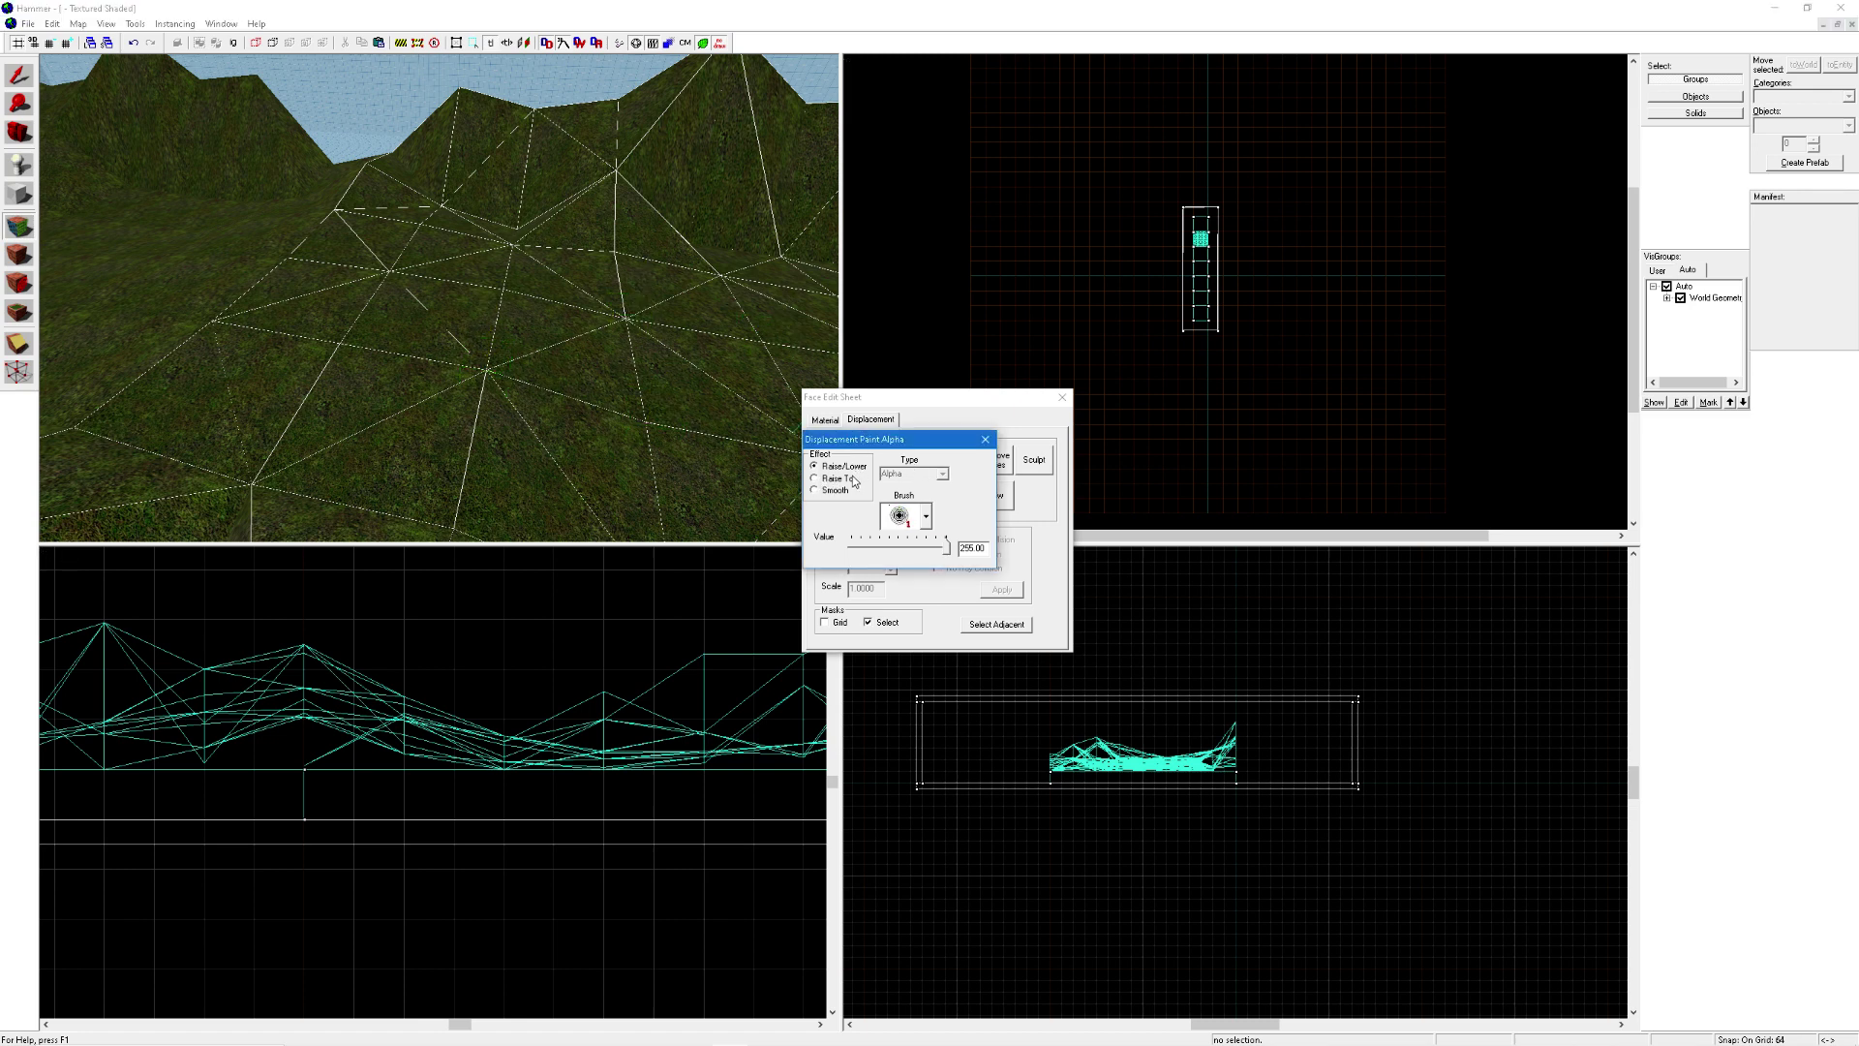
{"action": "left_click", "coordinate": [986, 440]}
Filter the texture browser by "blend" and apply nature/blenddirtgrass008b_lowfriction to the selected displacement.
{"action": "left_click", "coordinate": [825, 420]}
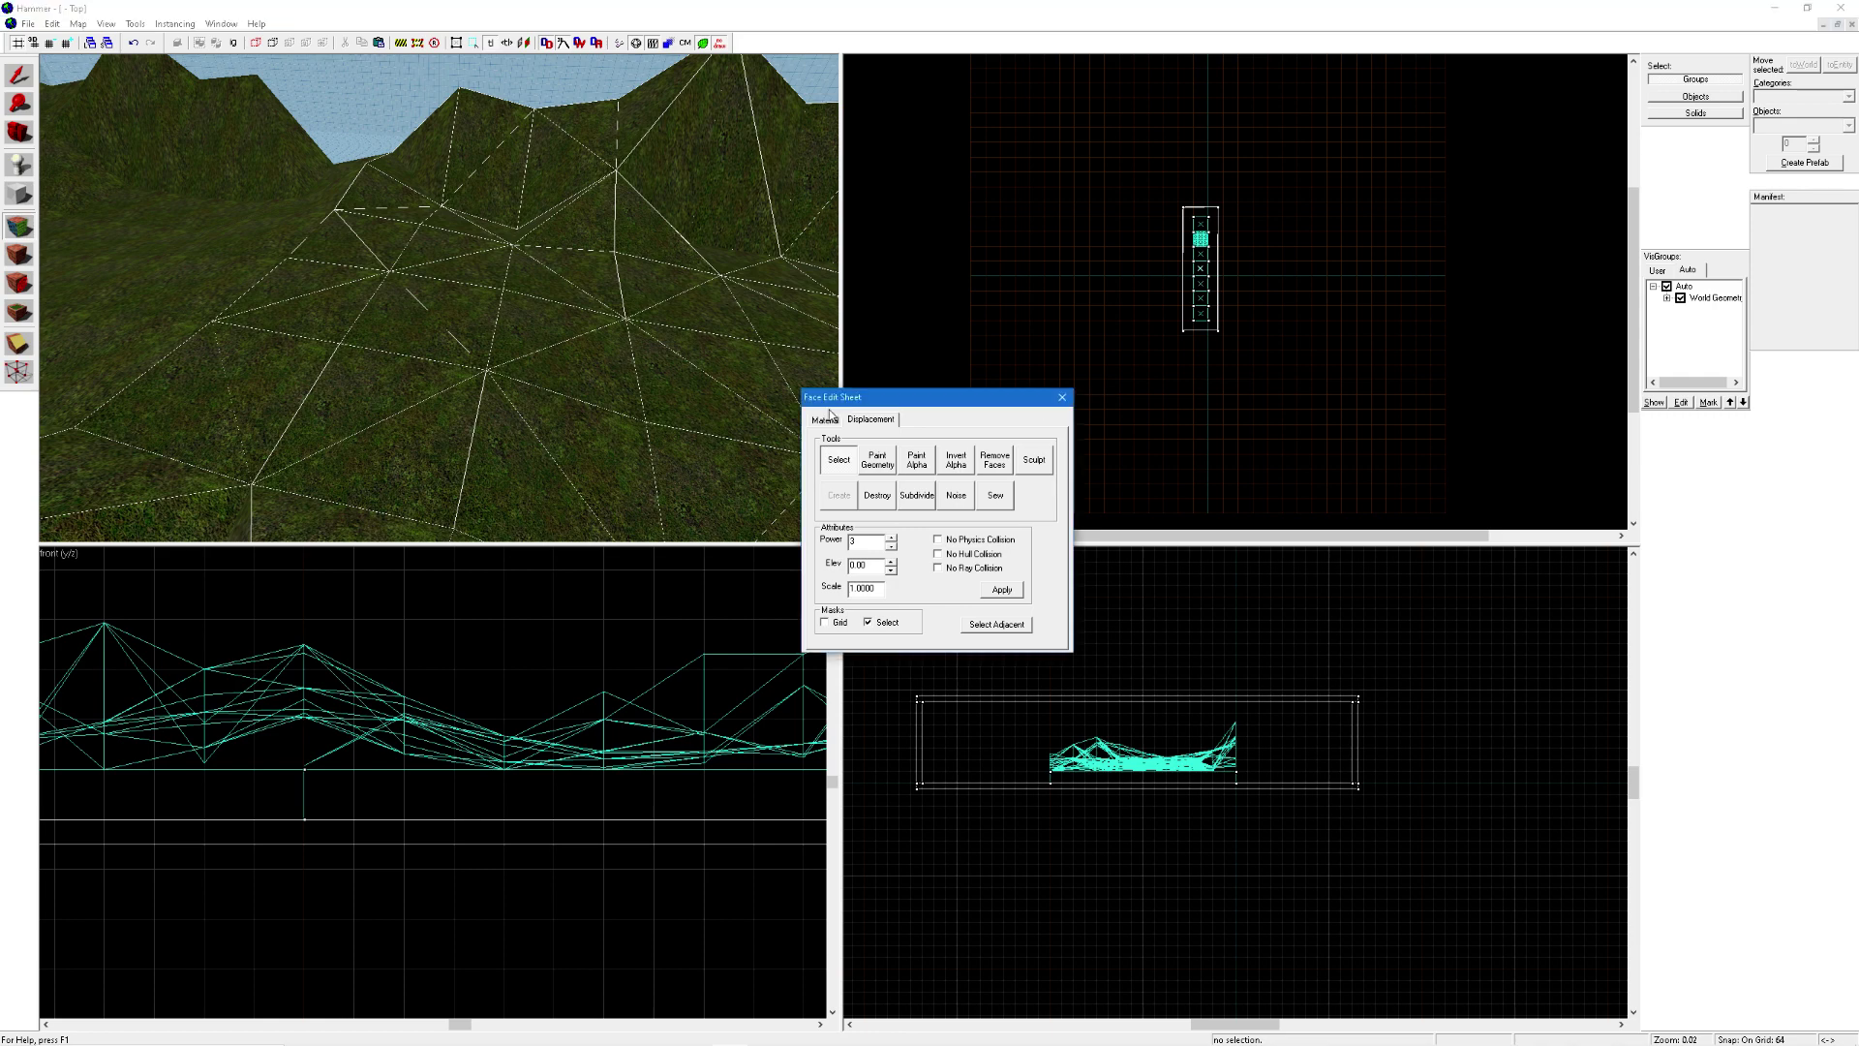
{"action": "left_click", "coordinate": [908, 576]}
{"action": "scroll", "coordinate": [880, 563], "scroll_direction": "up", "scroll_amount": 5}
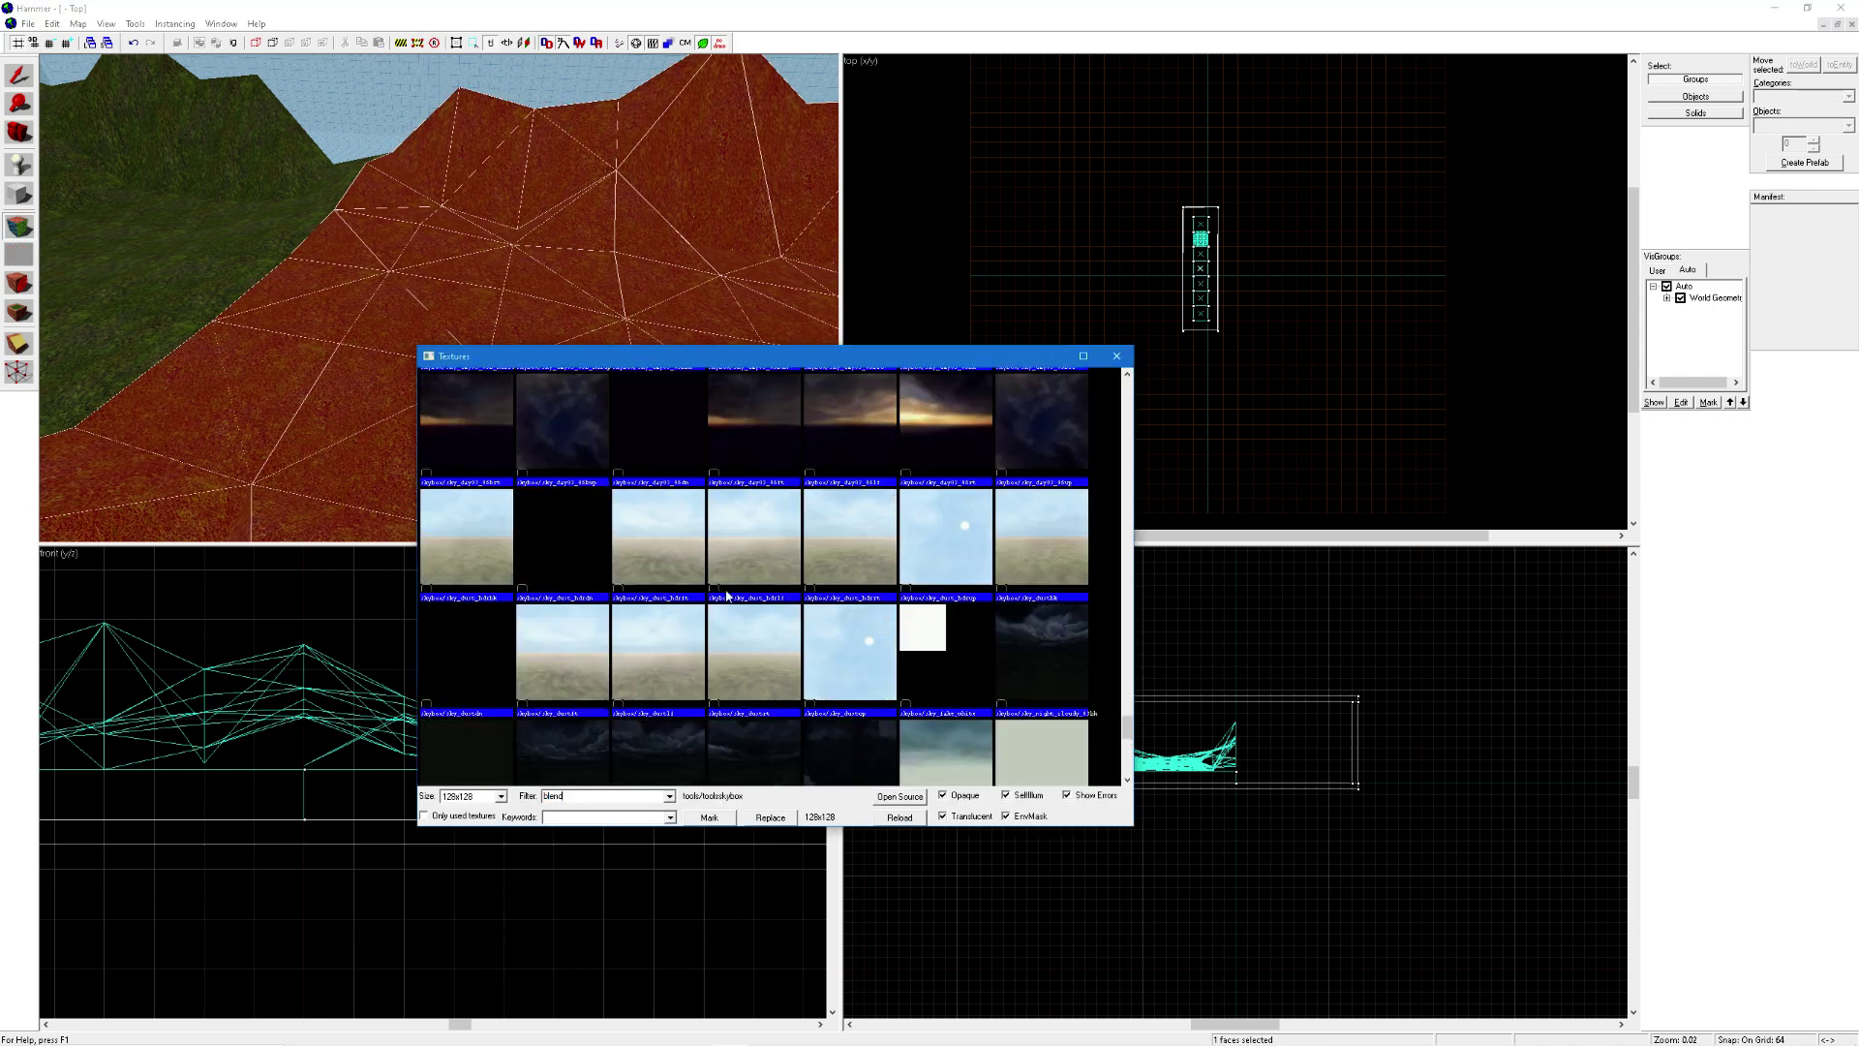
{"action": "scroll", "coordinate": [726, 596], "scroll_direction": "up", "scroll_amount": 15}
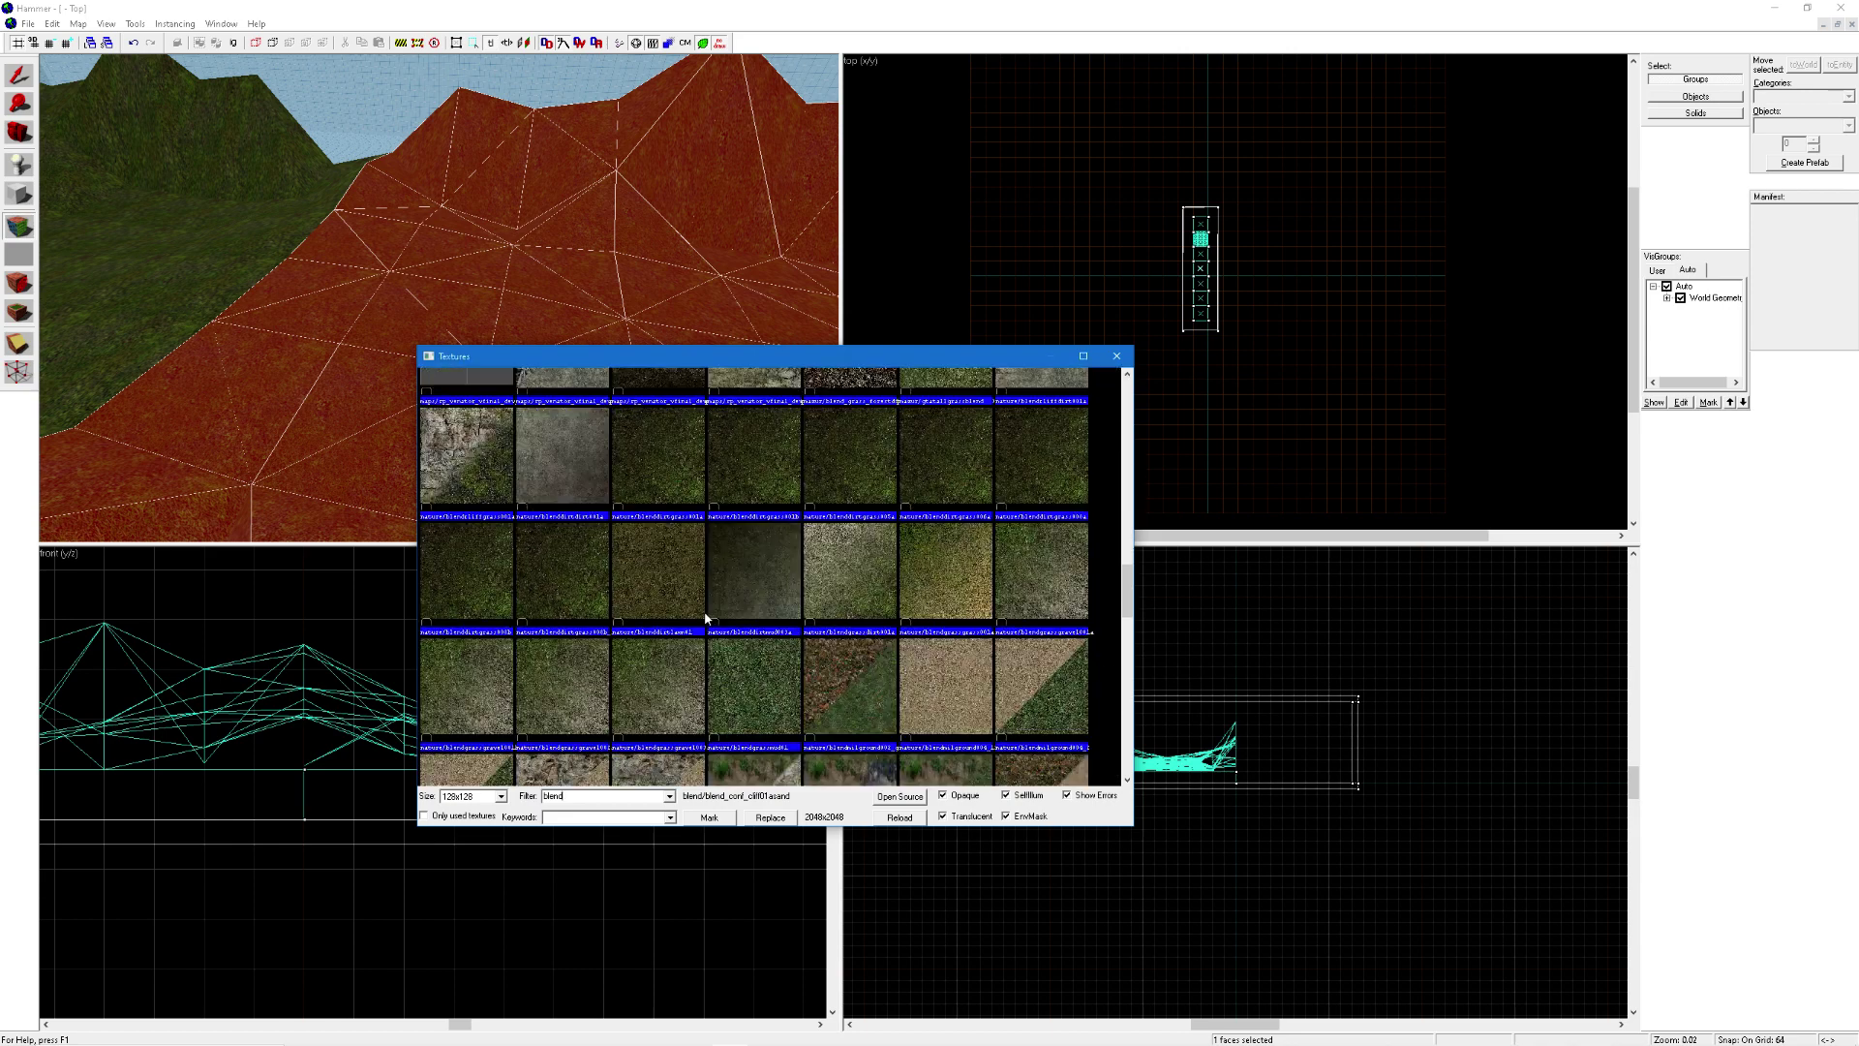
{"action": "double_click", "coordinate": [565, 590]}
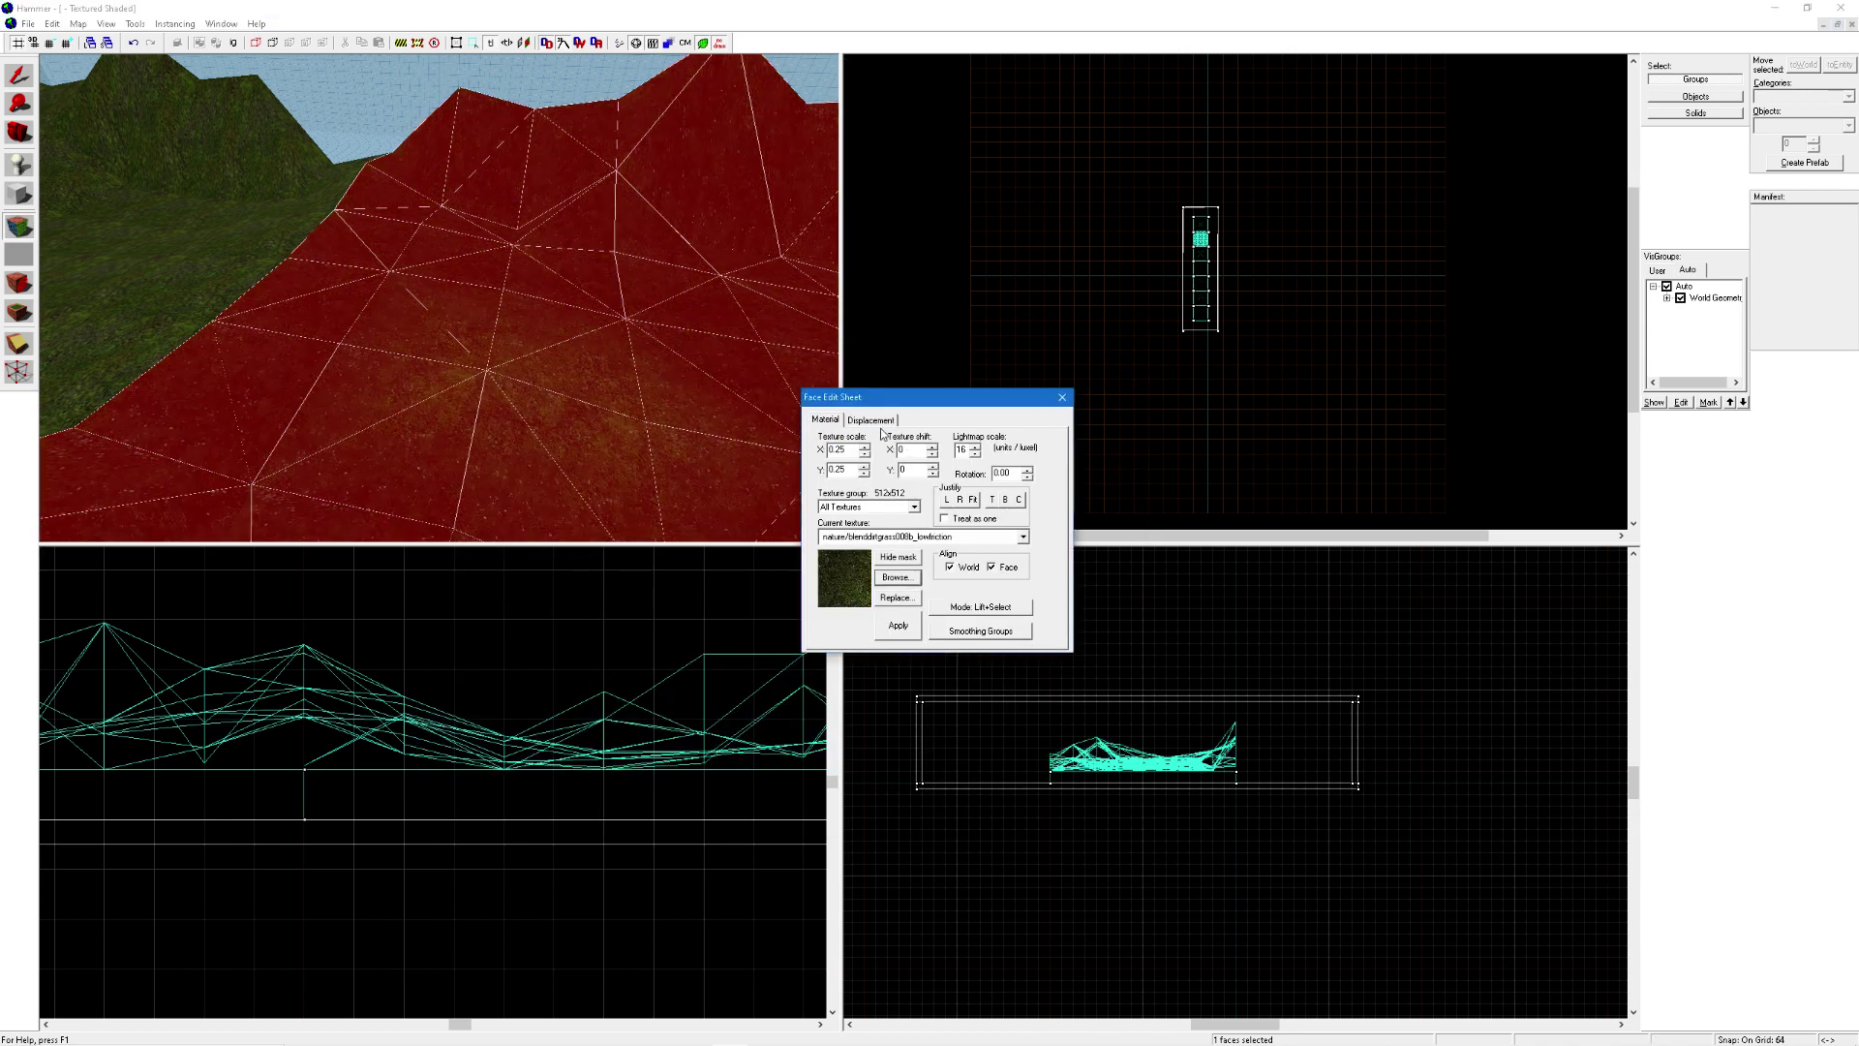
Paint alpha with the Raise/Lower effect at value 255 across the selected displacement, blending grass and dirt over its slopes and floor.
{"action": "left_click", "coordinate": [871, 419]}
{"action": "left_click", "coordinate": [916, 461]}
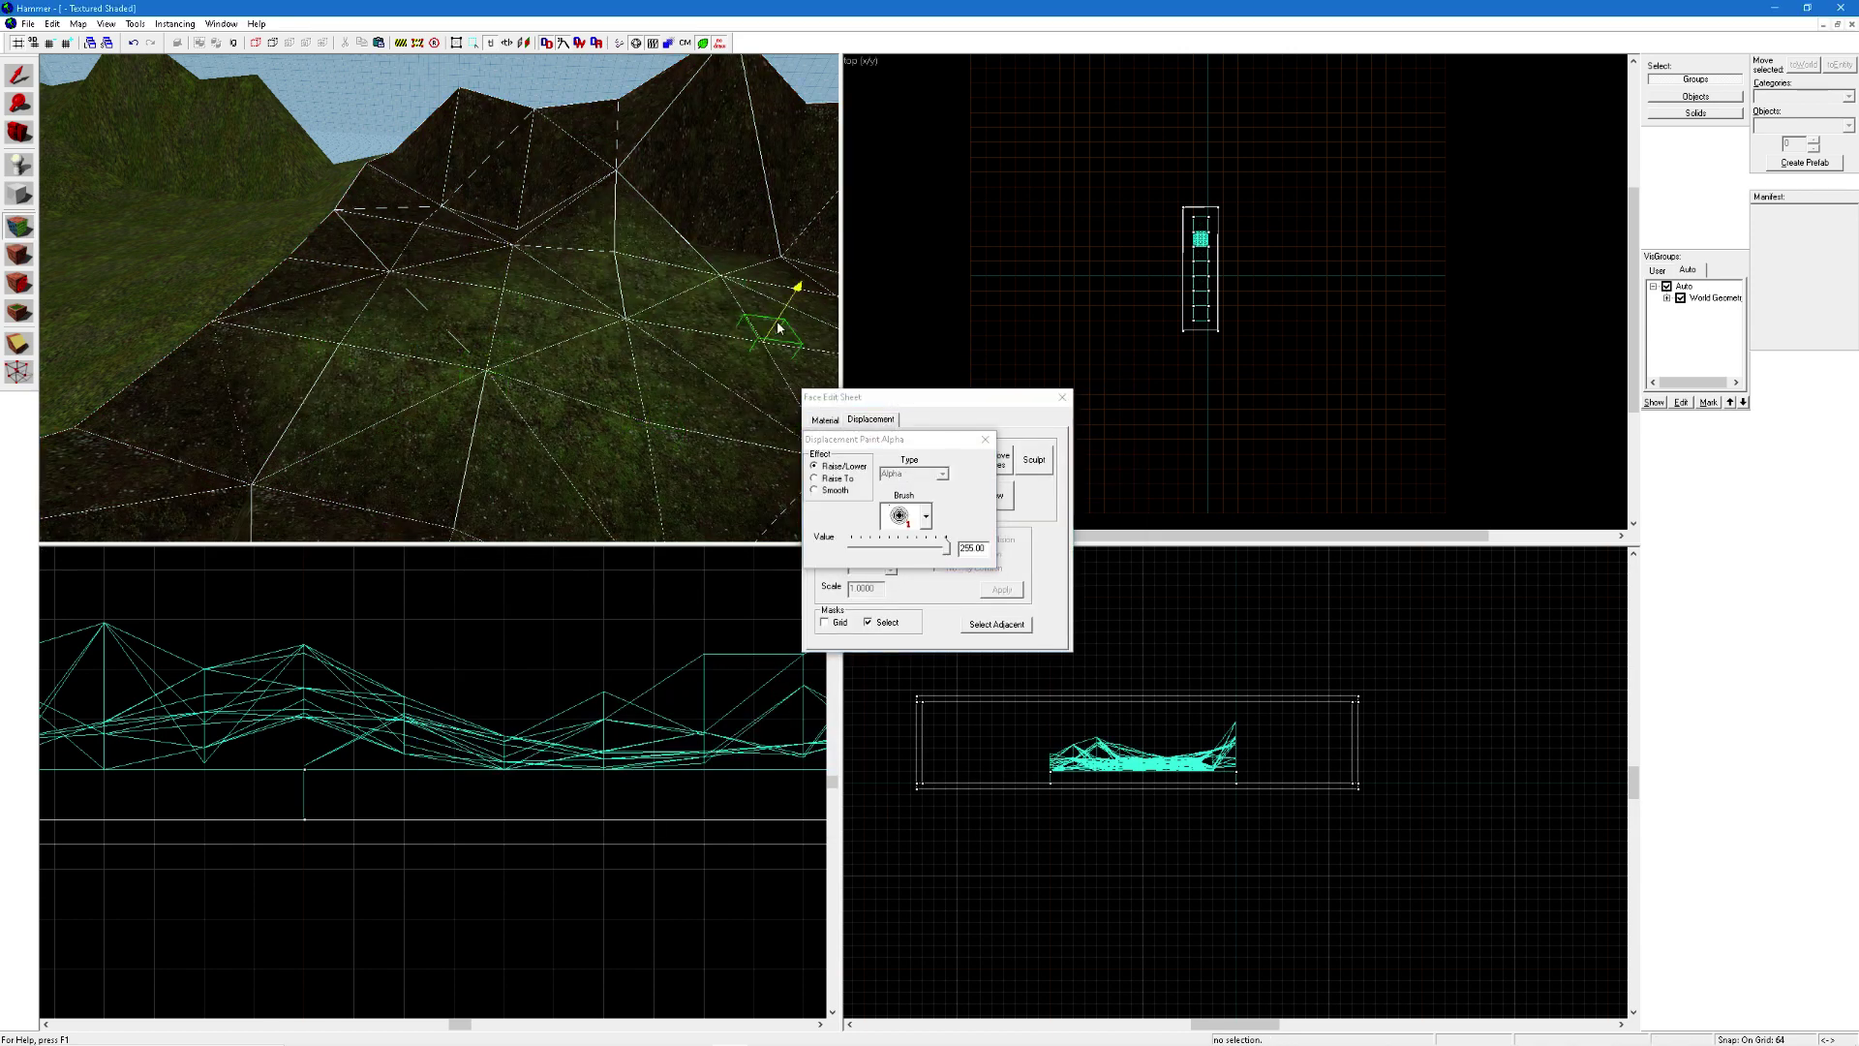
{"action": "key", "text": "z"}
{"action": "mouse_move", "coordinate": [569, 394]}
{"action": "left_mouse_down"}
{"action": "mouse_move", "coordinate": [303, 238]}
{"action": "mouse_move", "coordinate": [643, 369]}
{"action": "left_mouse_up"}
{"action": "key", "text": "z"}
{"action": "mouse_move", "coordinate": [440, 303]}
{"action": "left_mouse_down"}
{"action": "mouse_move", "coordinate": [400, 355]}
{"action": "mouse_move", "coordinate": [300, 220]}
{"action": "mouse_move", "coordinate": [339, 149]}
{"action": "mouse_move", "coordinate": [452, 201]}
{"action": "mouse_move", "coordinate": [670, 354]}
{"action": "mouse_move", "coordinate": [643, 455]}
{"action": "left_mouse_up"}
{"action": "key", "text": "z"}
{"action": "key", "text": "z"}
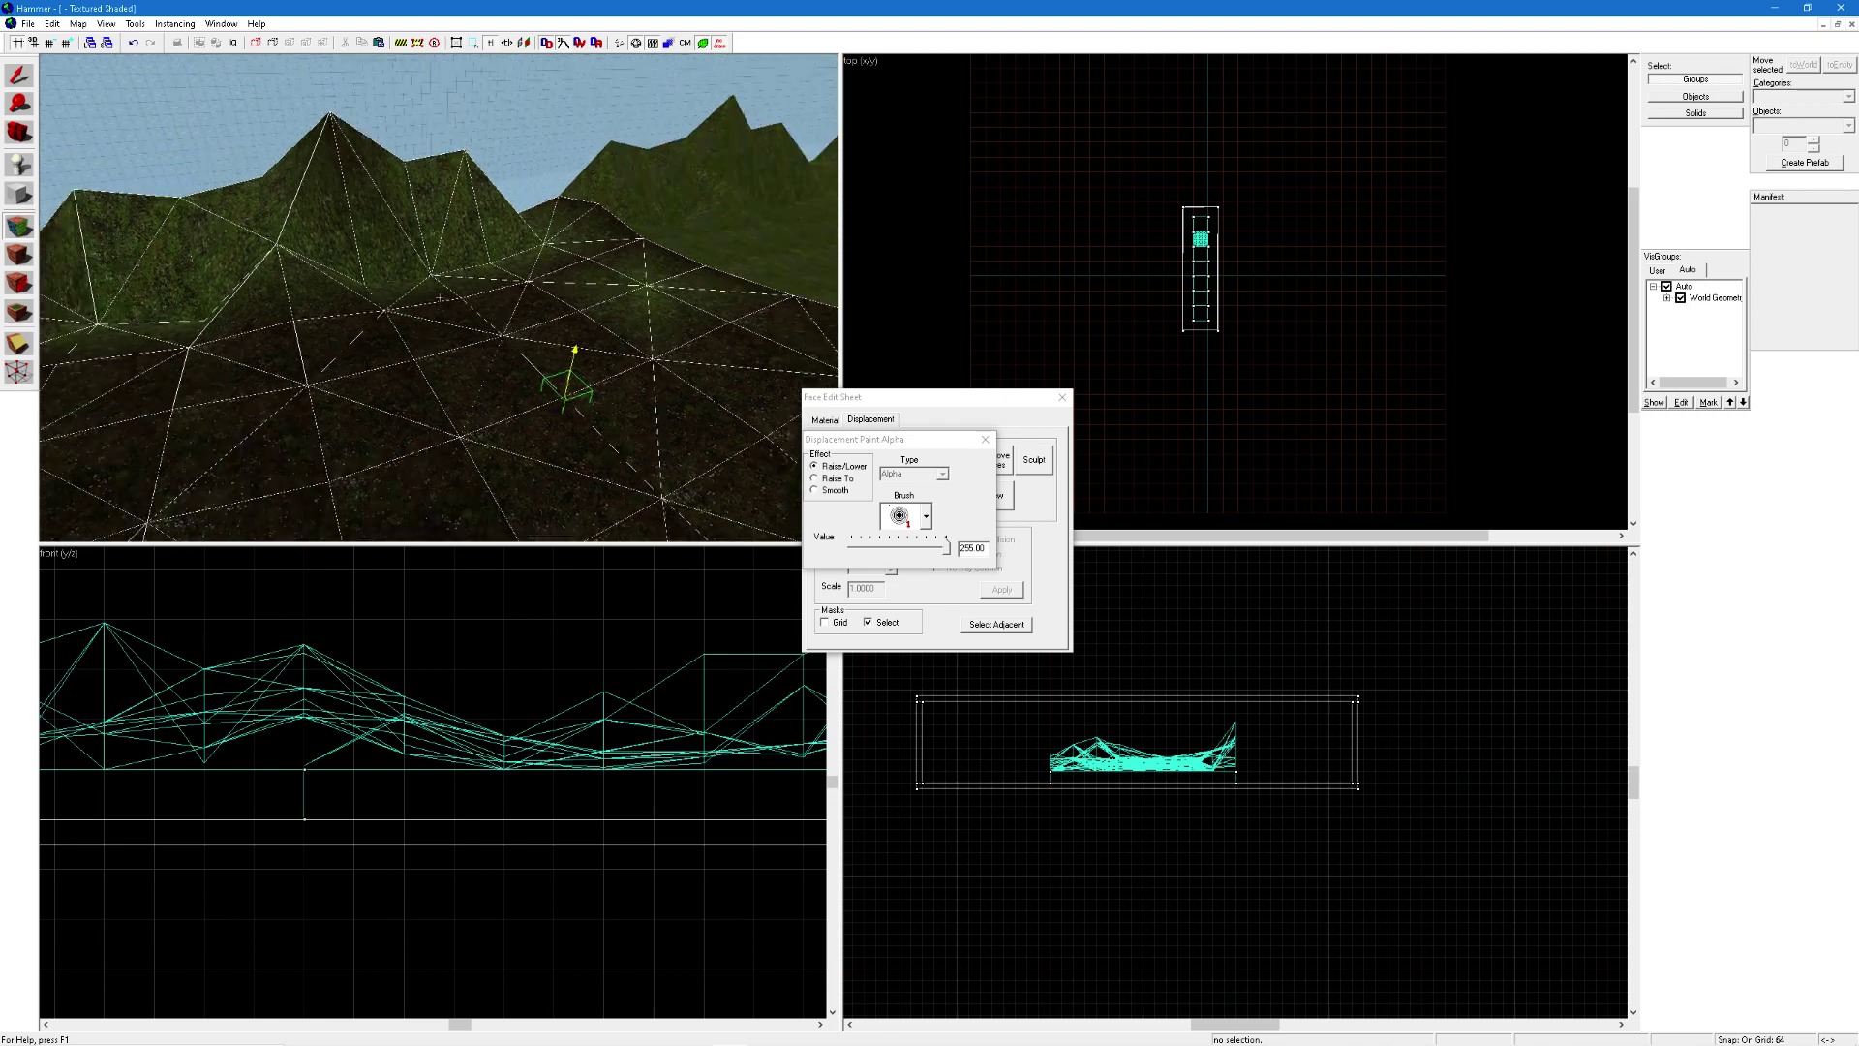
{"action": "key", "text": "z"}
{"action": "key", "text": "z"}
{"action": "key", "text": "z"}
{"action": "key", "text": "z"}
{"action": "mouse_move", "coordinate": [351, 189]}
{"action": "left_mouse_down"}
{"action": "mouse_move", "coordinate": [552, 282]}
{"action": "mouse_move", "coordinate": [610, 415]}
{"action": "left_mouse_up"}
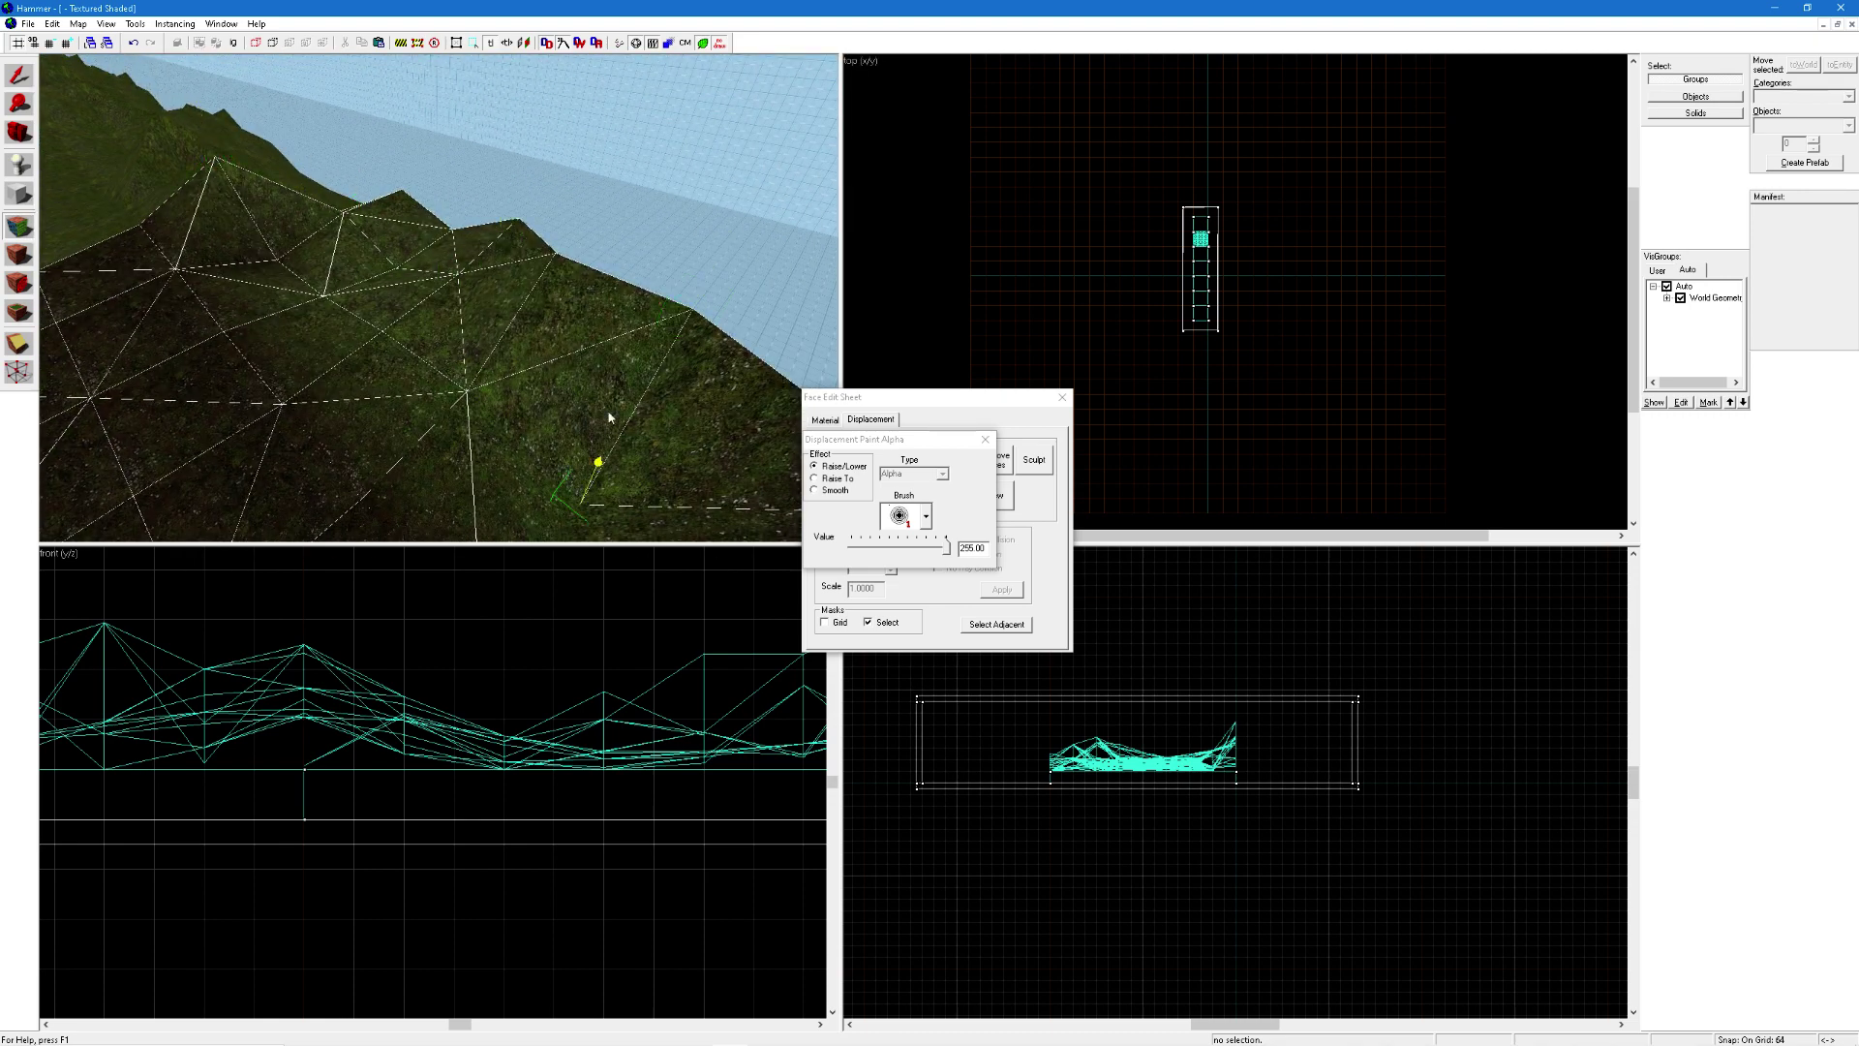
{"action": "key", "text": "z"}
{"action": "key", "text": "z"}
{"action": "left_click_drag", "start_coordinate": [439, 290], "coordinate": [431, 251]}
{"action": "left_click", "coordinate": [986, 439]}
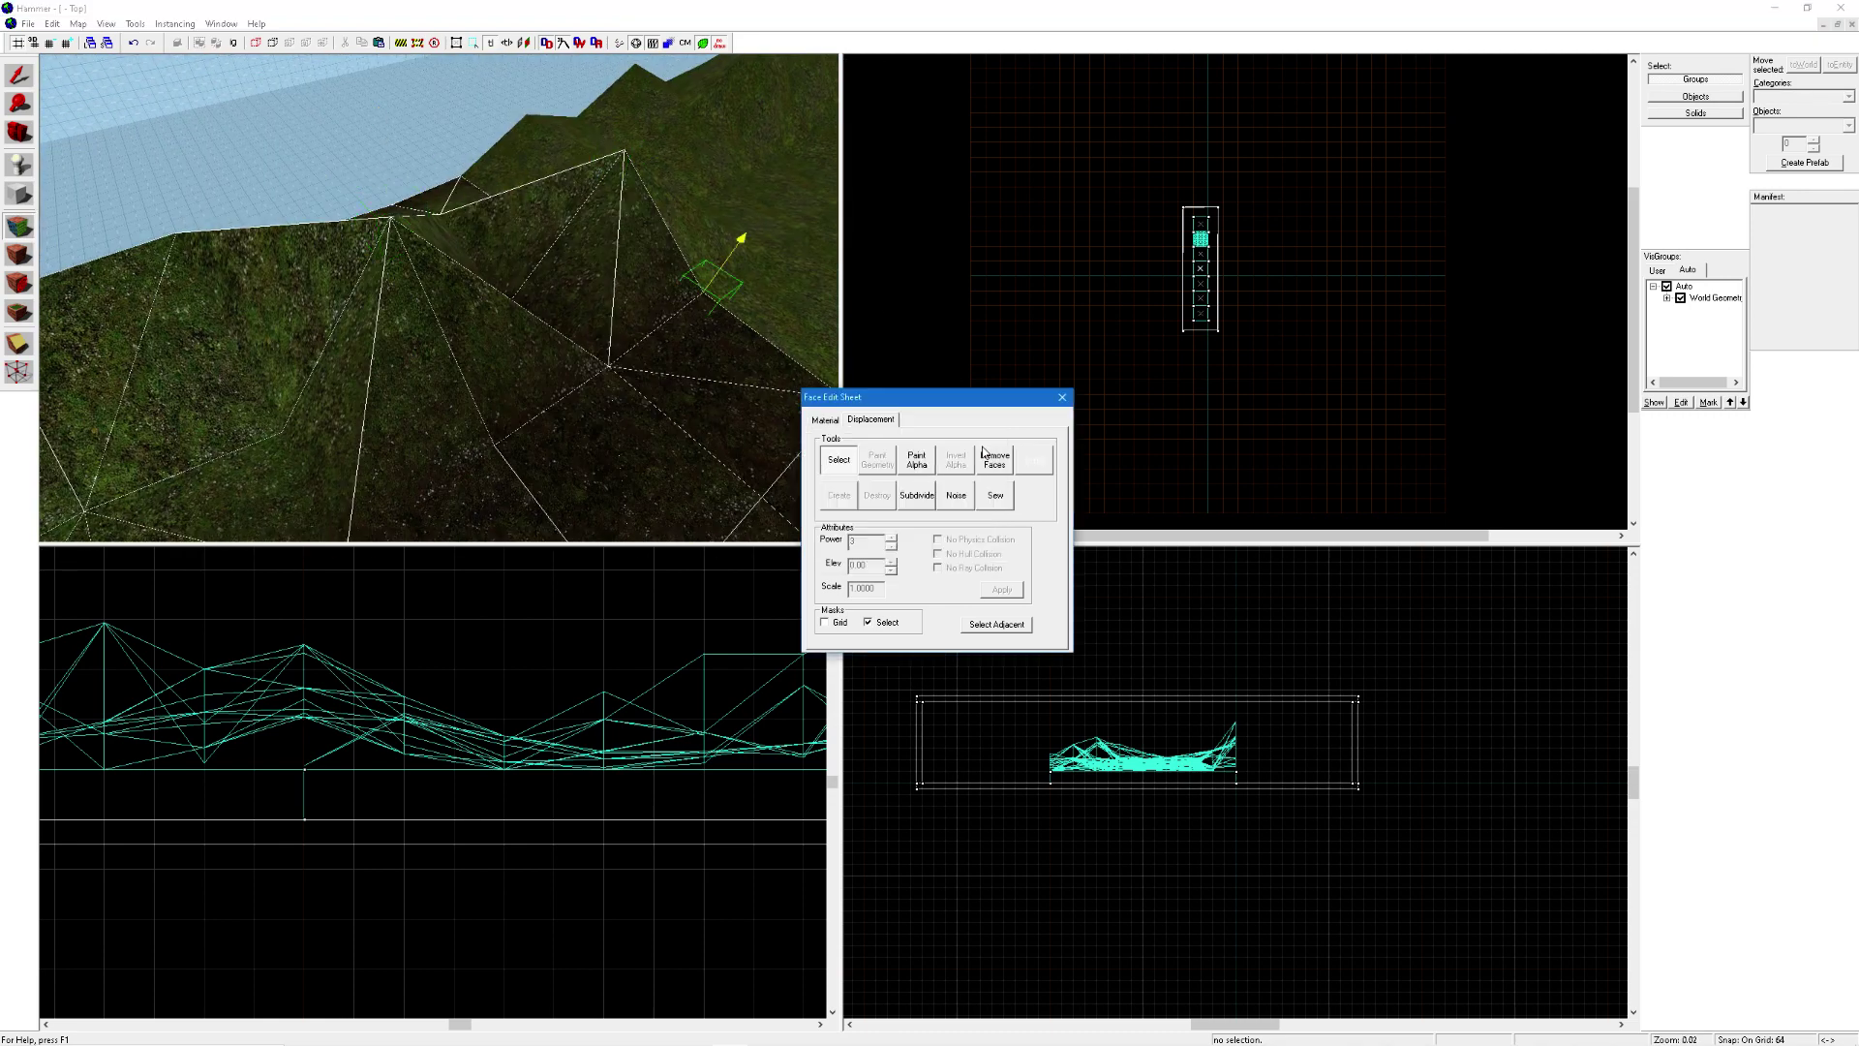
Examine the painted displacement's dirt and grass blend against the neighbouring terrain from inside the skybox.
{"action": "key", "text": "z"}
{"action": "left_click", "coordinate": [439, 299]}
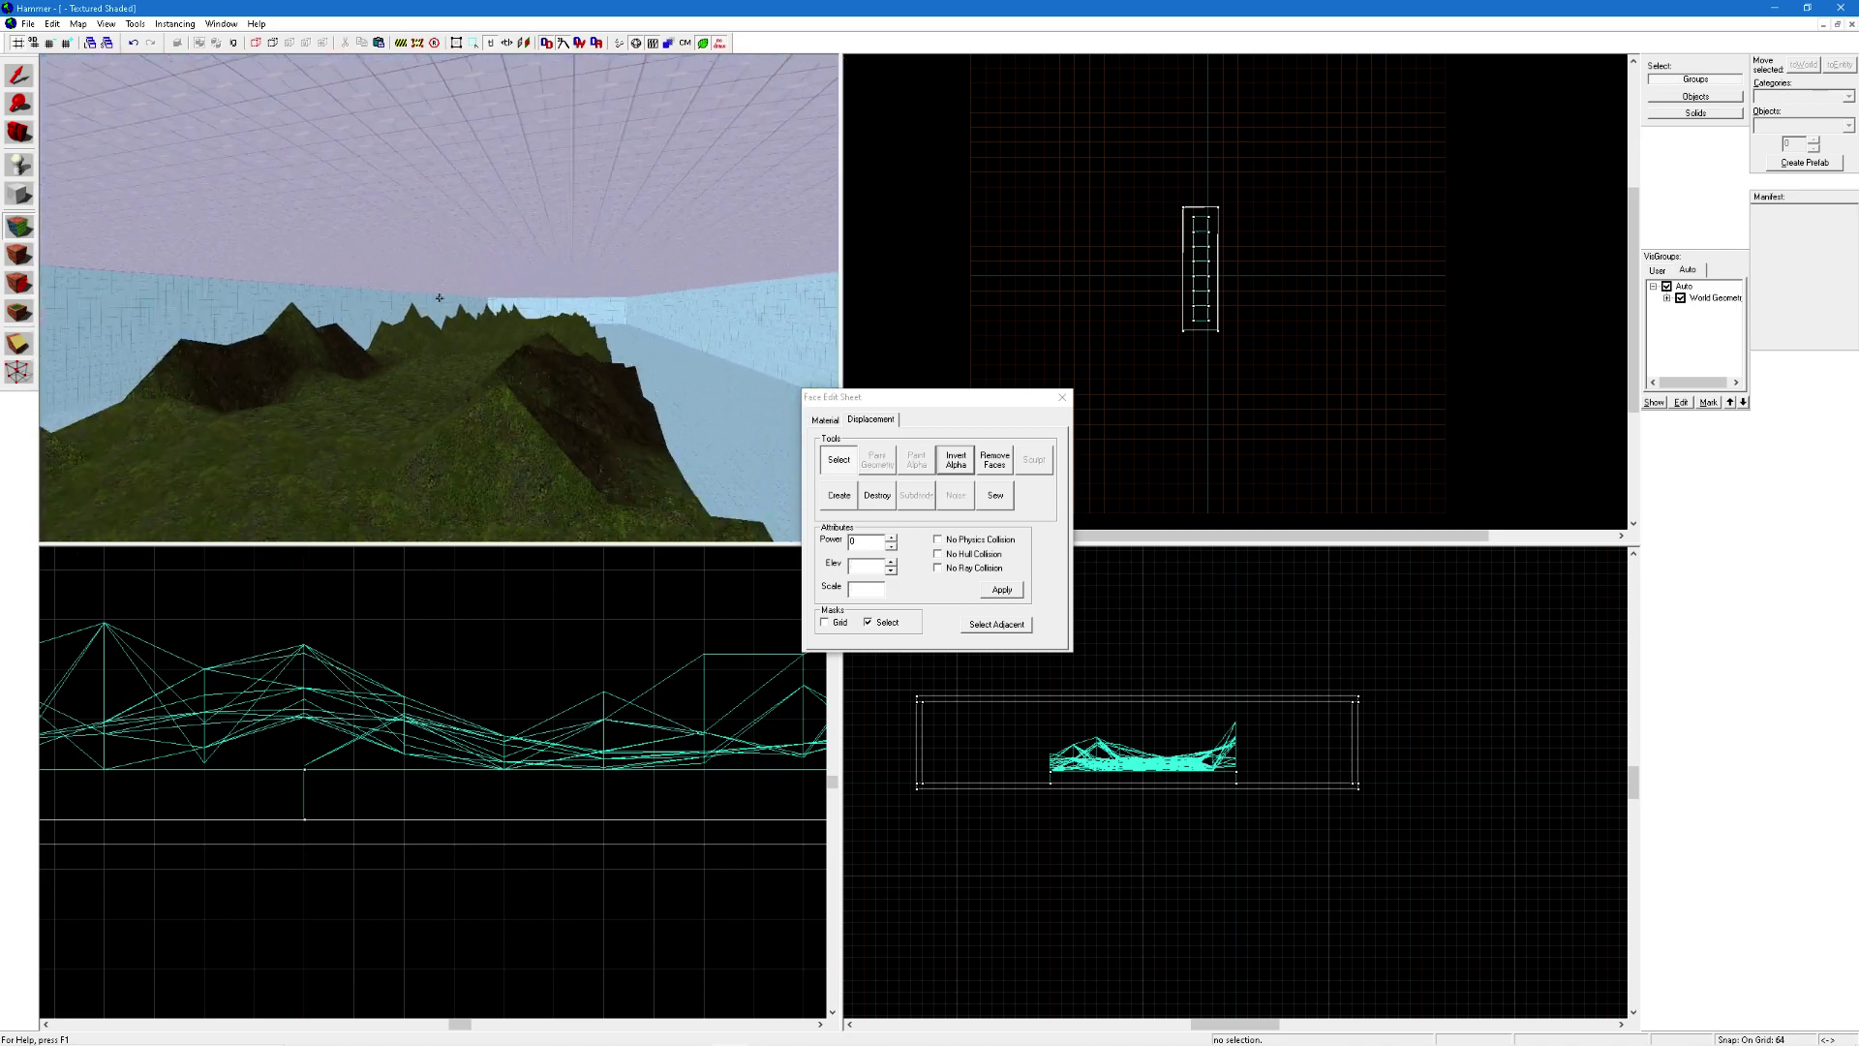
{"action": "key", "text": "w"}
{"action": "key", "text": "z"}
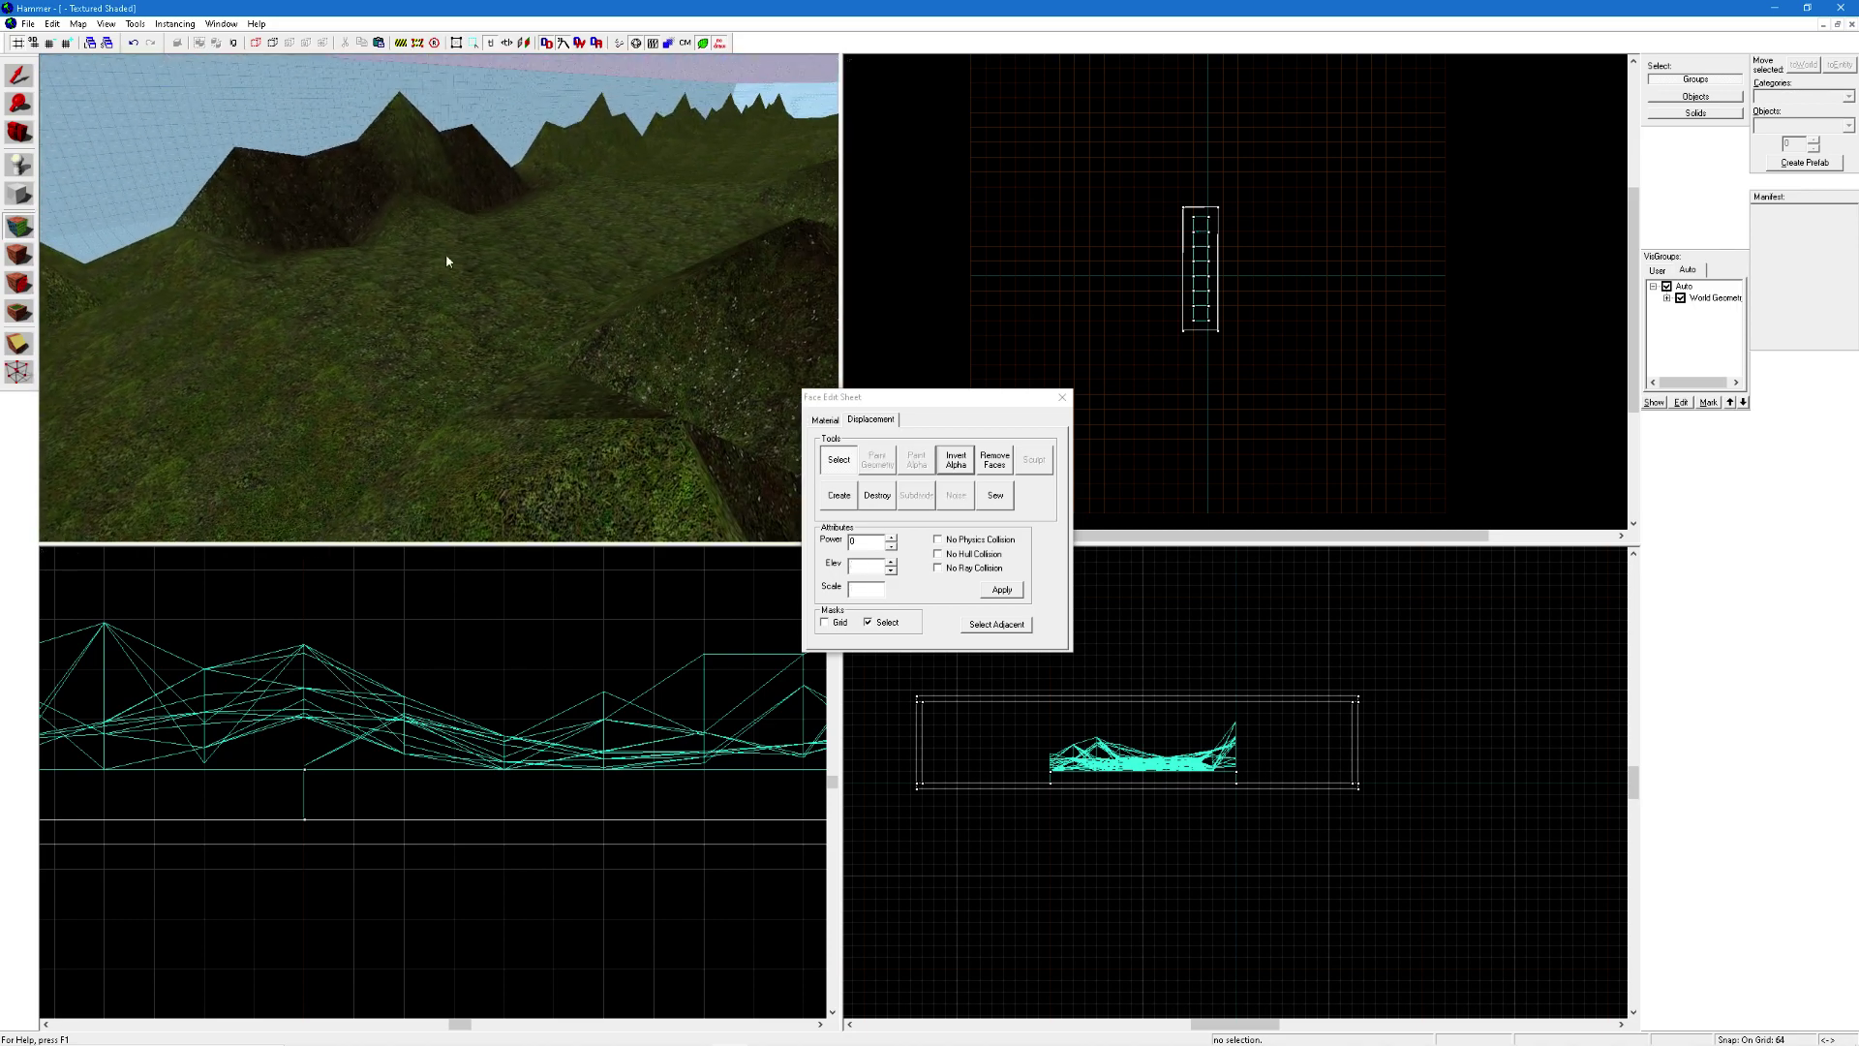
{"action": "key", "text": "z"}
{"action": "key", "text": "a"}
{"action": "key", "text": "z"}
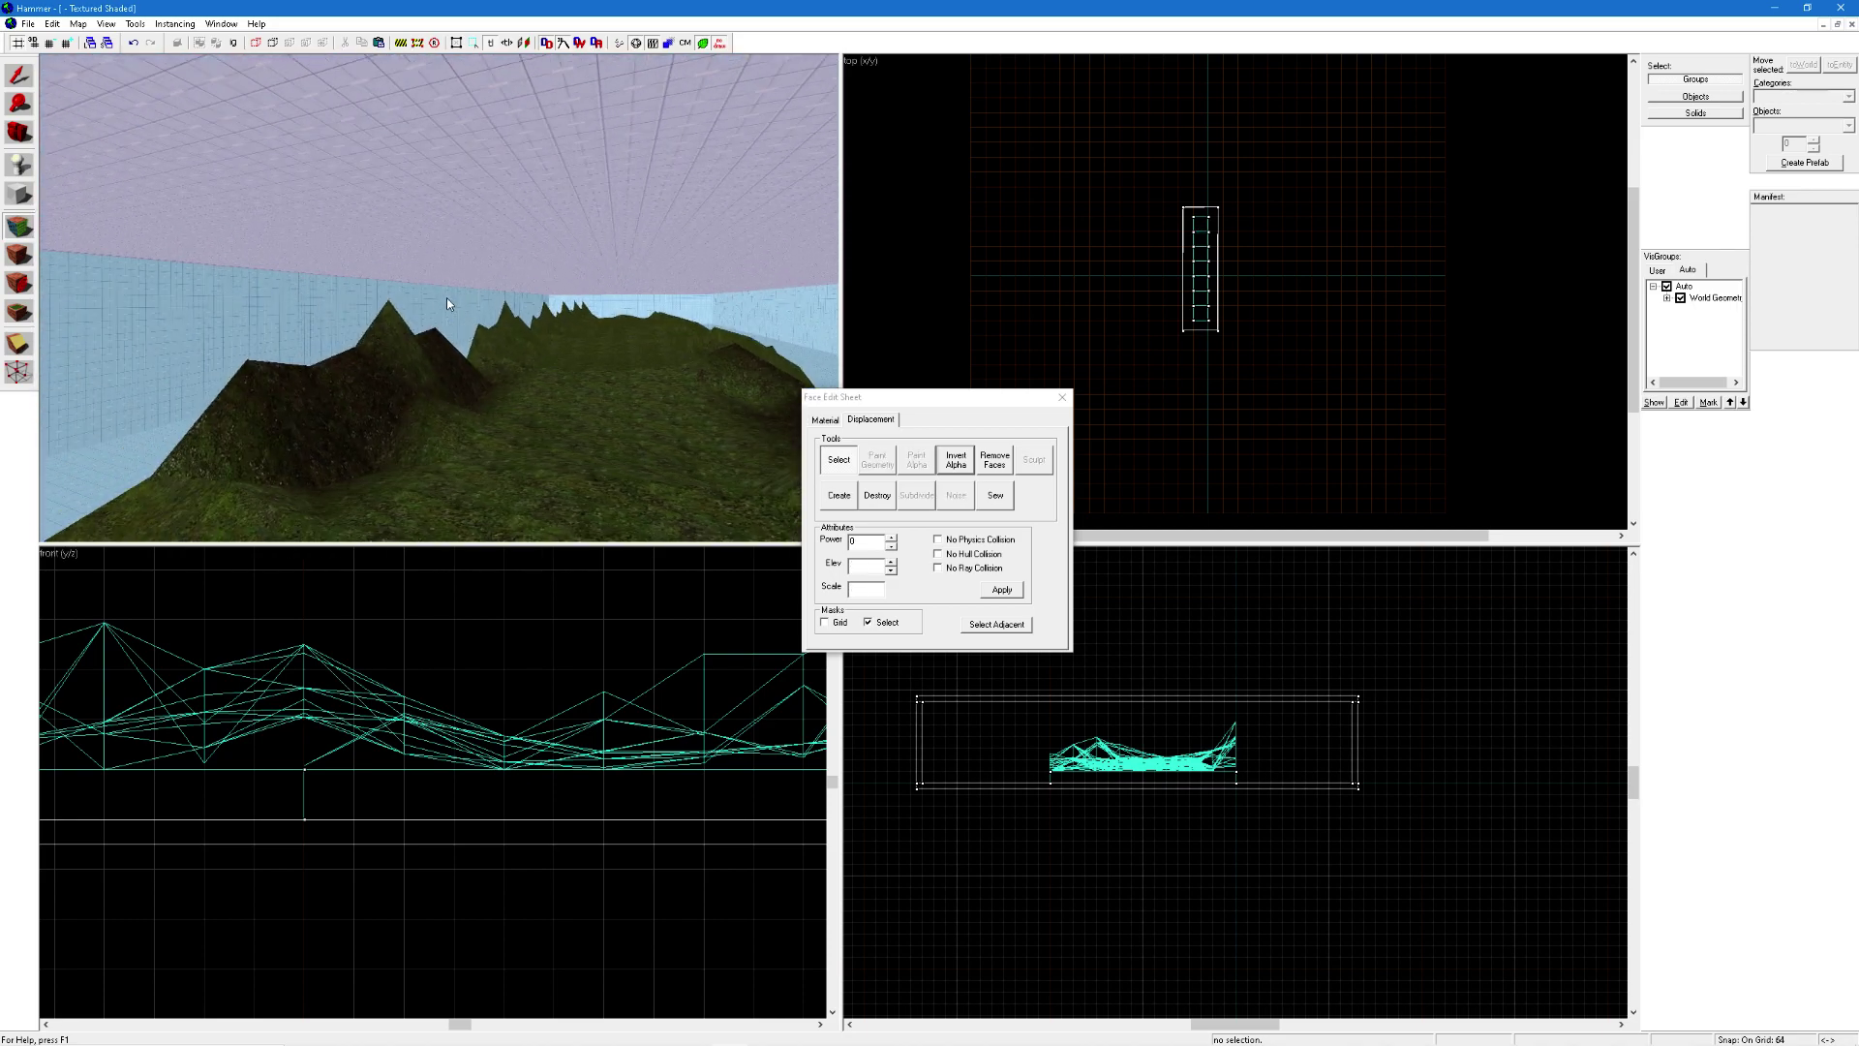